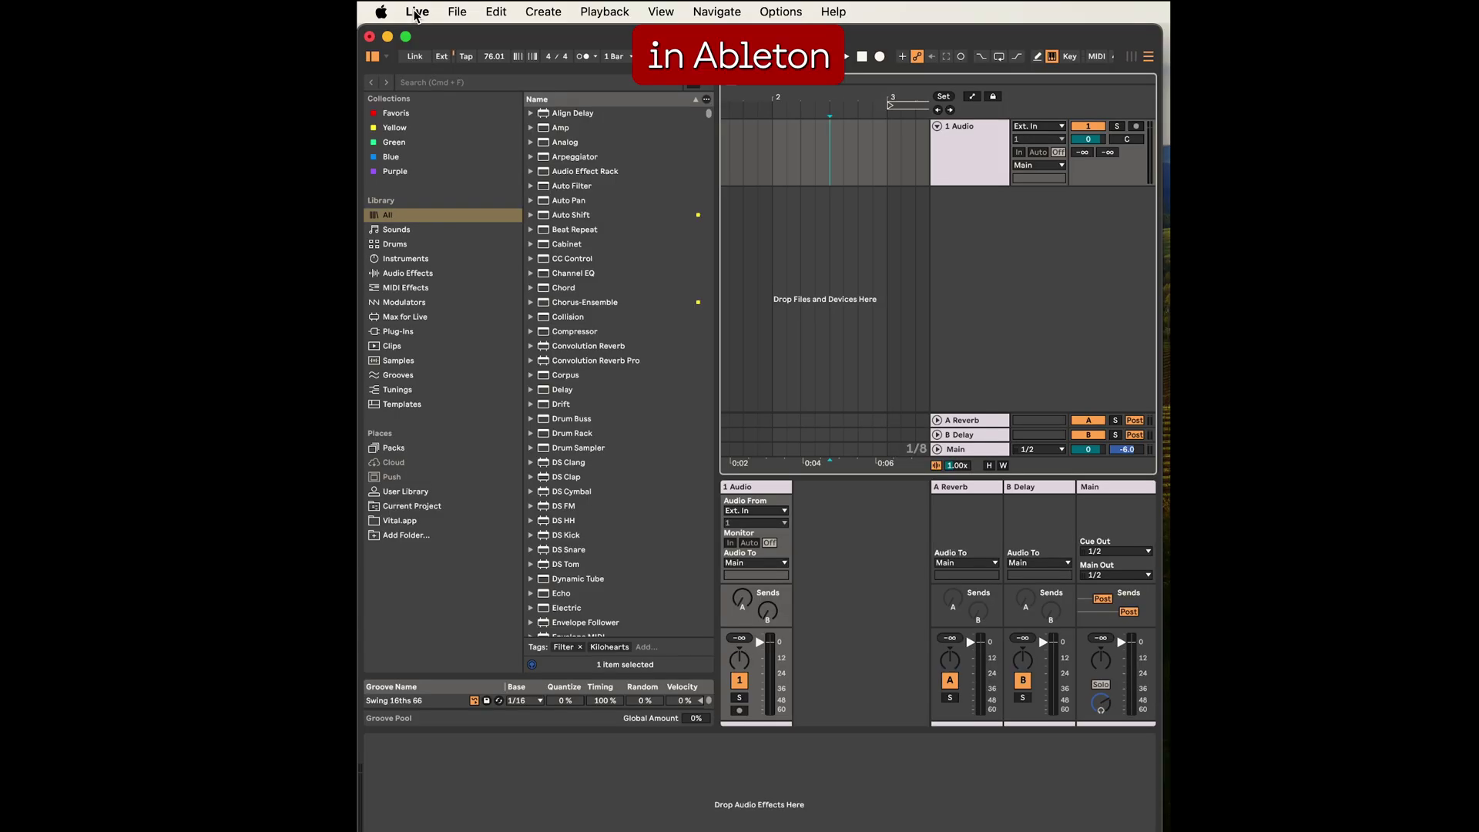
Step: Open Live's Settings on the Link, Tempo & MIDI page to set up the Erae 2
{"action": "left_click", "coordinate": [417, 11]}
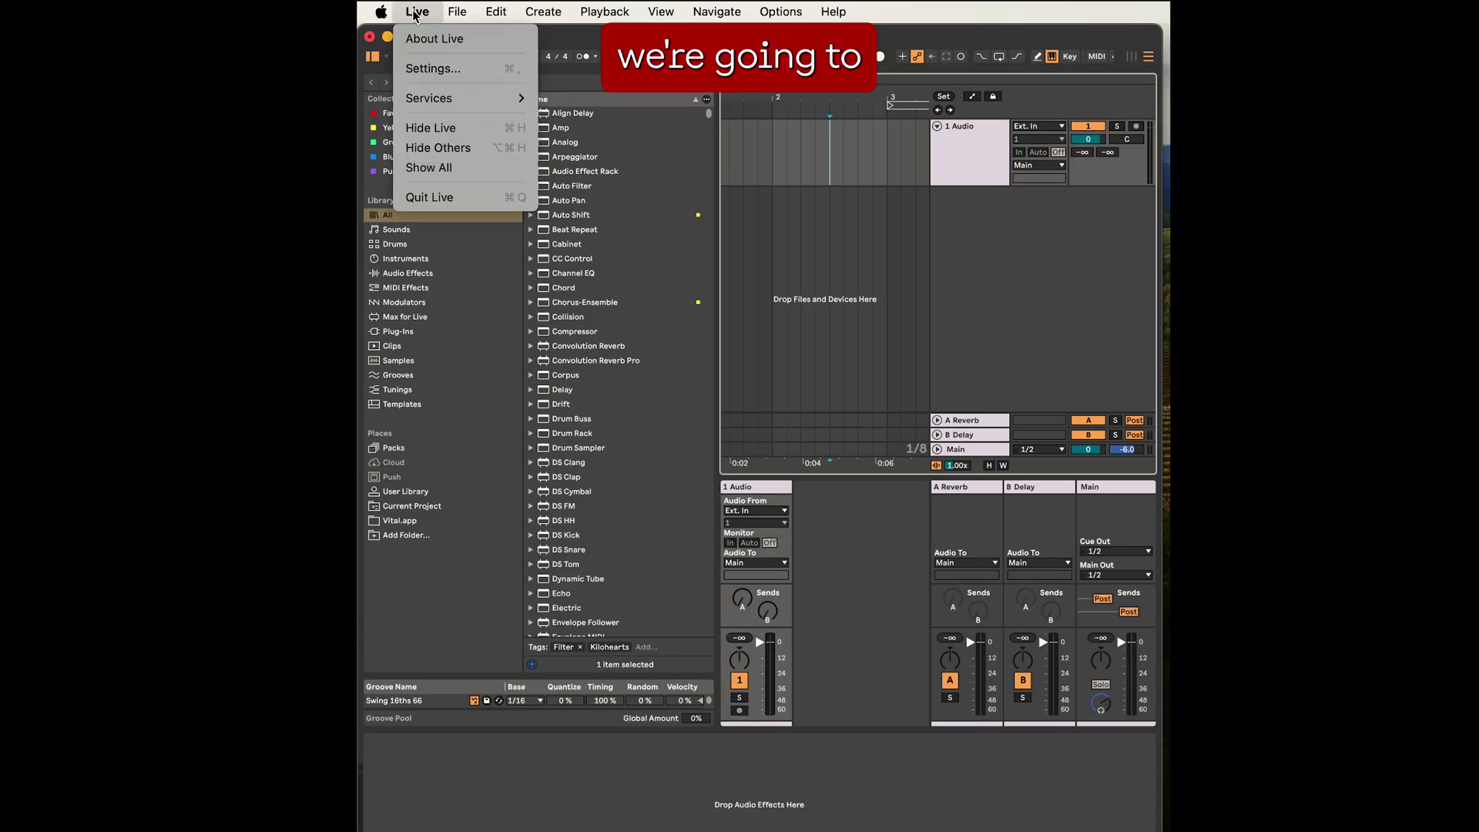
{"action": "left_click", "coordinate": [437, 70]}
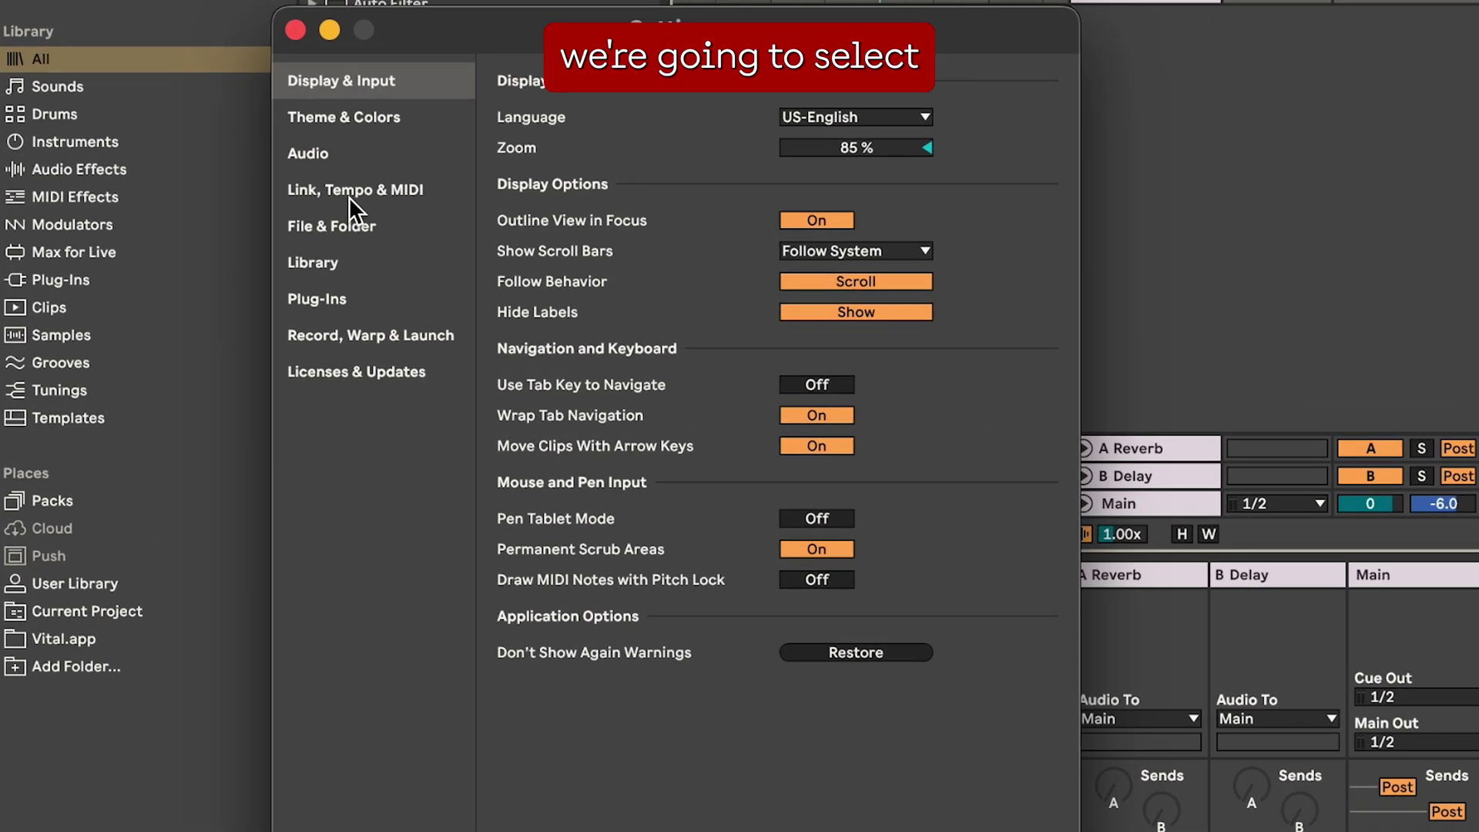
{"action": "left_click", "coordinate": [349, 193]}
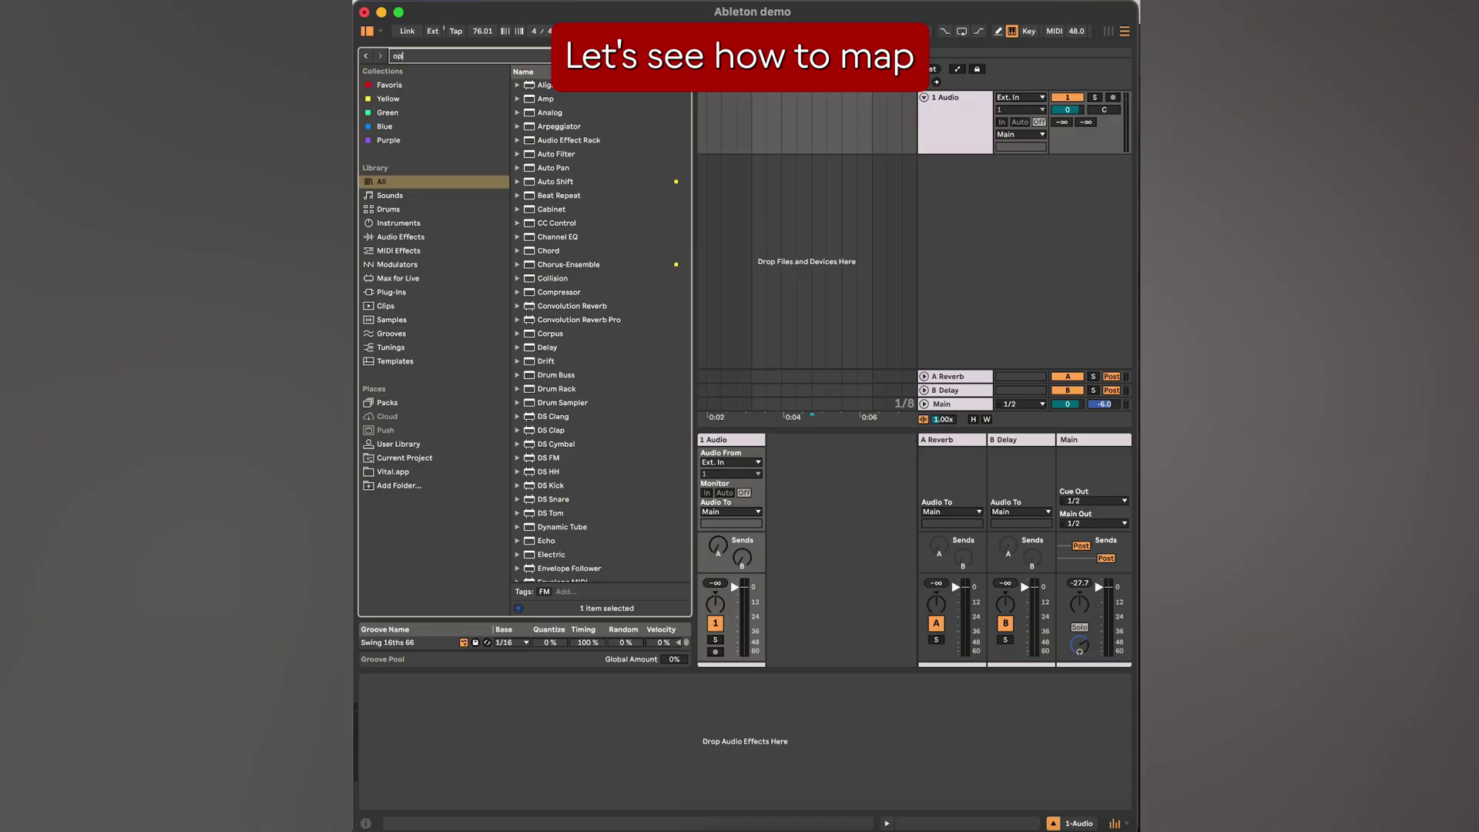
Step: Load Operator on a new MIDI track fed from Erae 2 (MIDI (MPE)), then place an Erae Lab keyboard
{"action": "type", "text": "erator"}
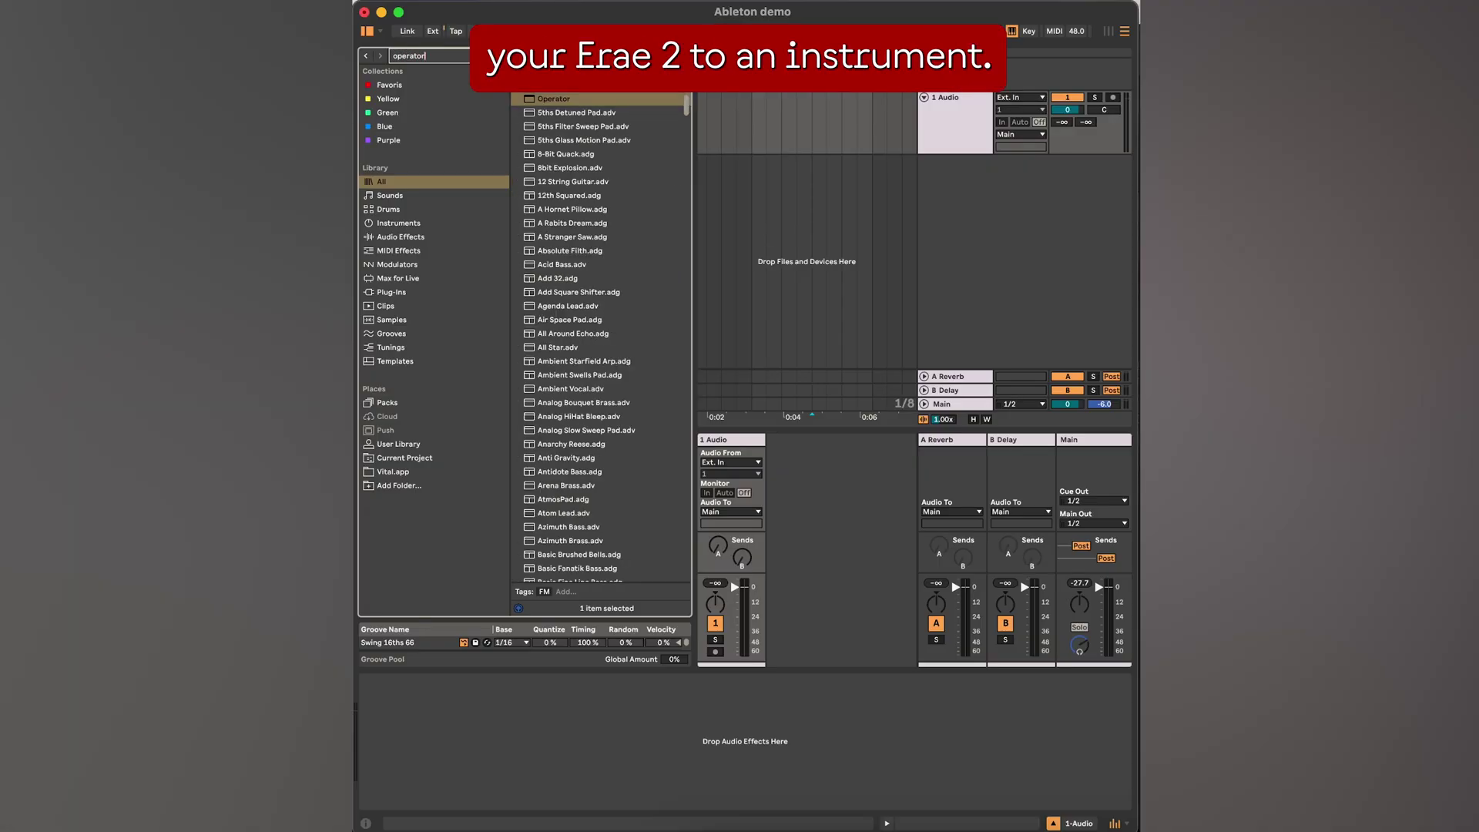
{"action": "key", "text": "Return"}
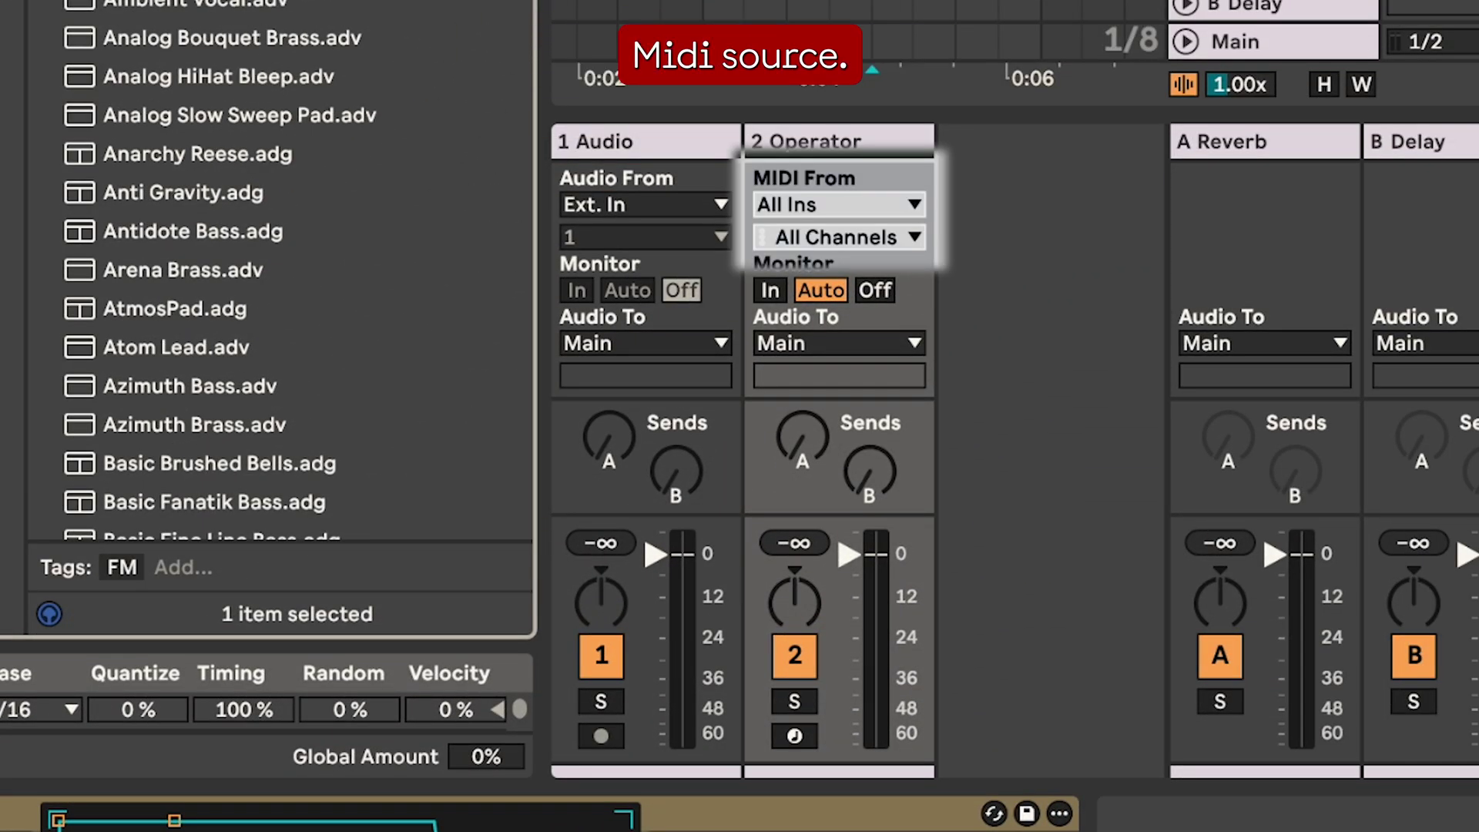
{"action": "left_click", "coordinate": [844, 201]}
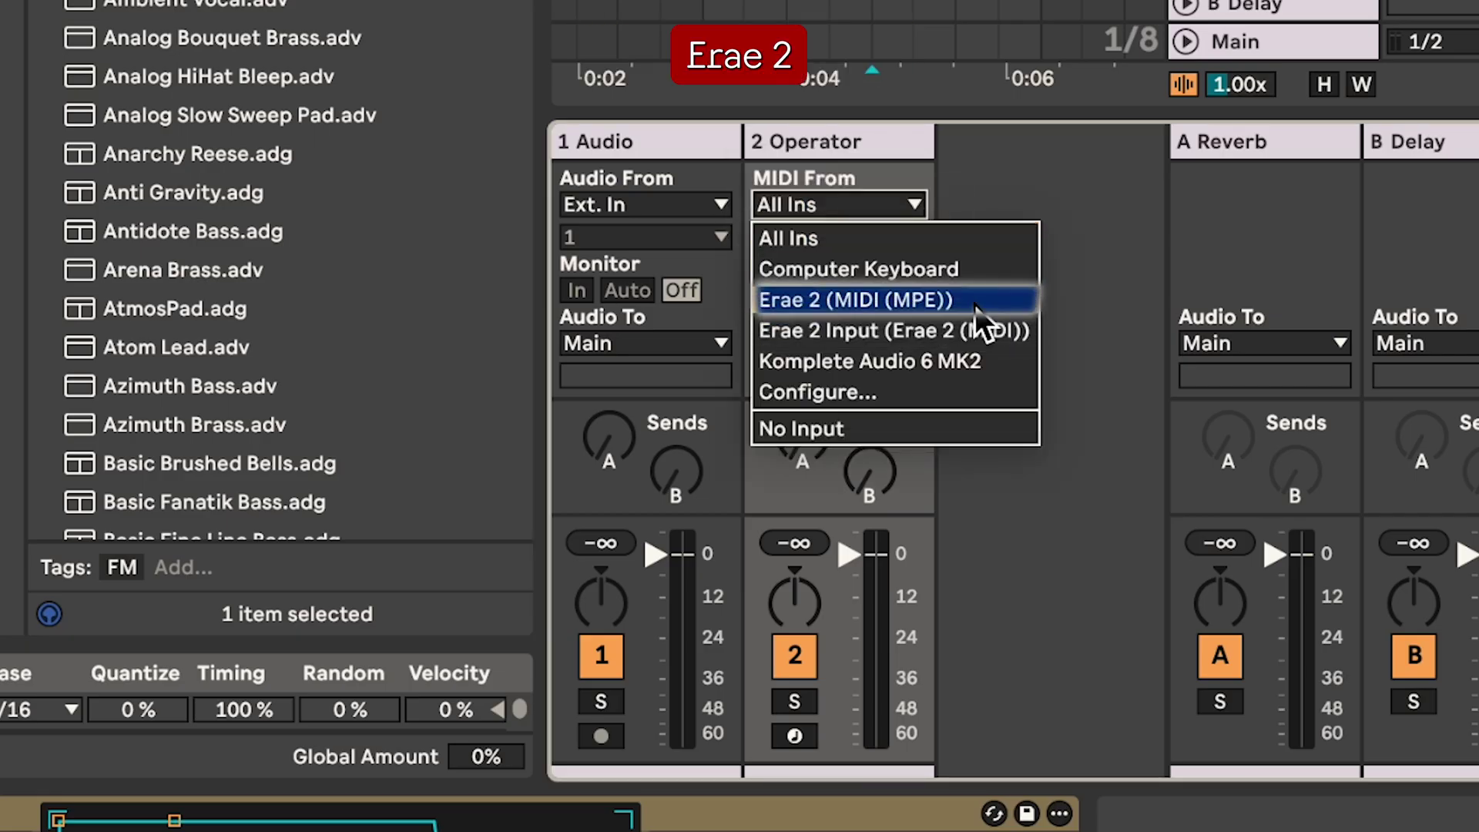
{"action": "left_click", "coordinate": [986, 333]}
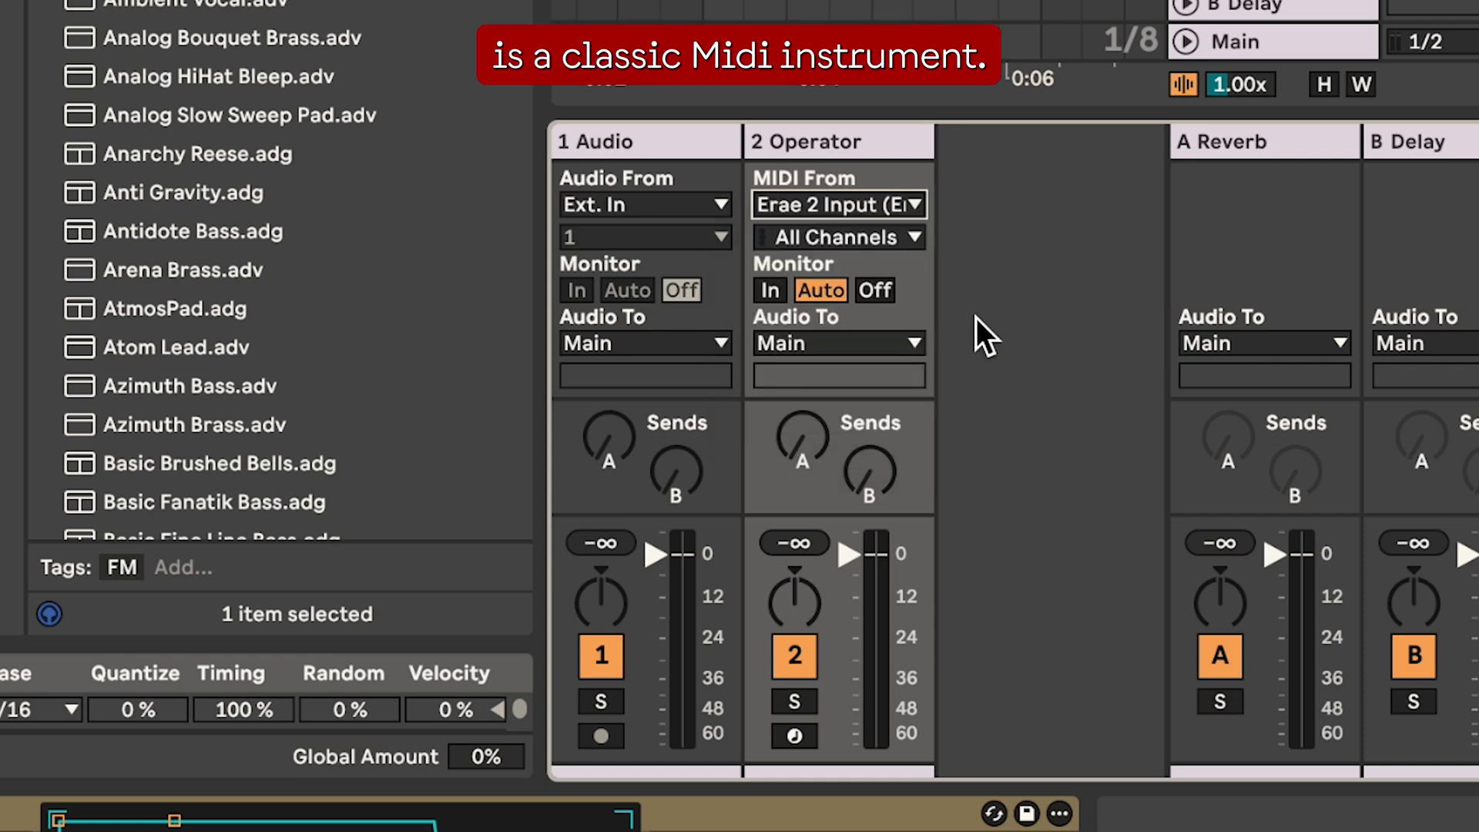
{"action": "left_click", "coordinate": [892, 242]}
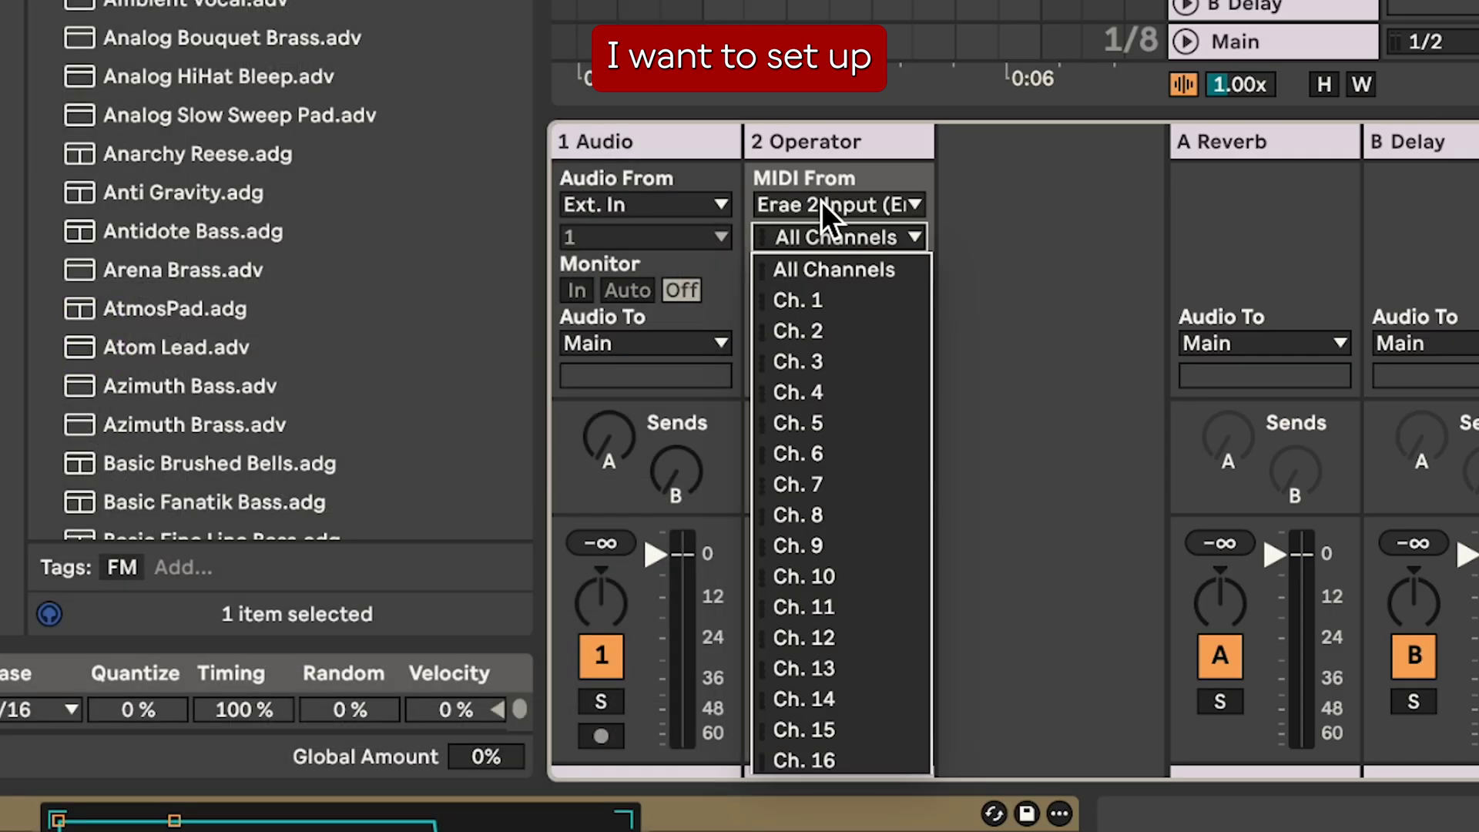
{"action": "left_click", "coordinate": [823, 204]}
{"action": "left_click", "coordinate": [831, 206]}
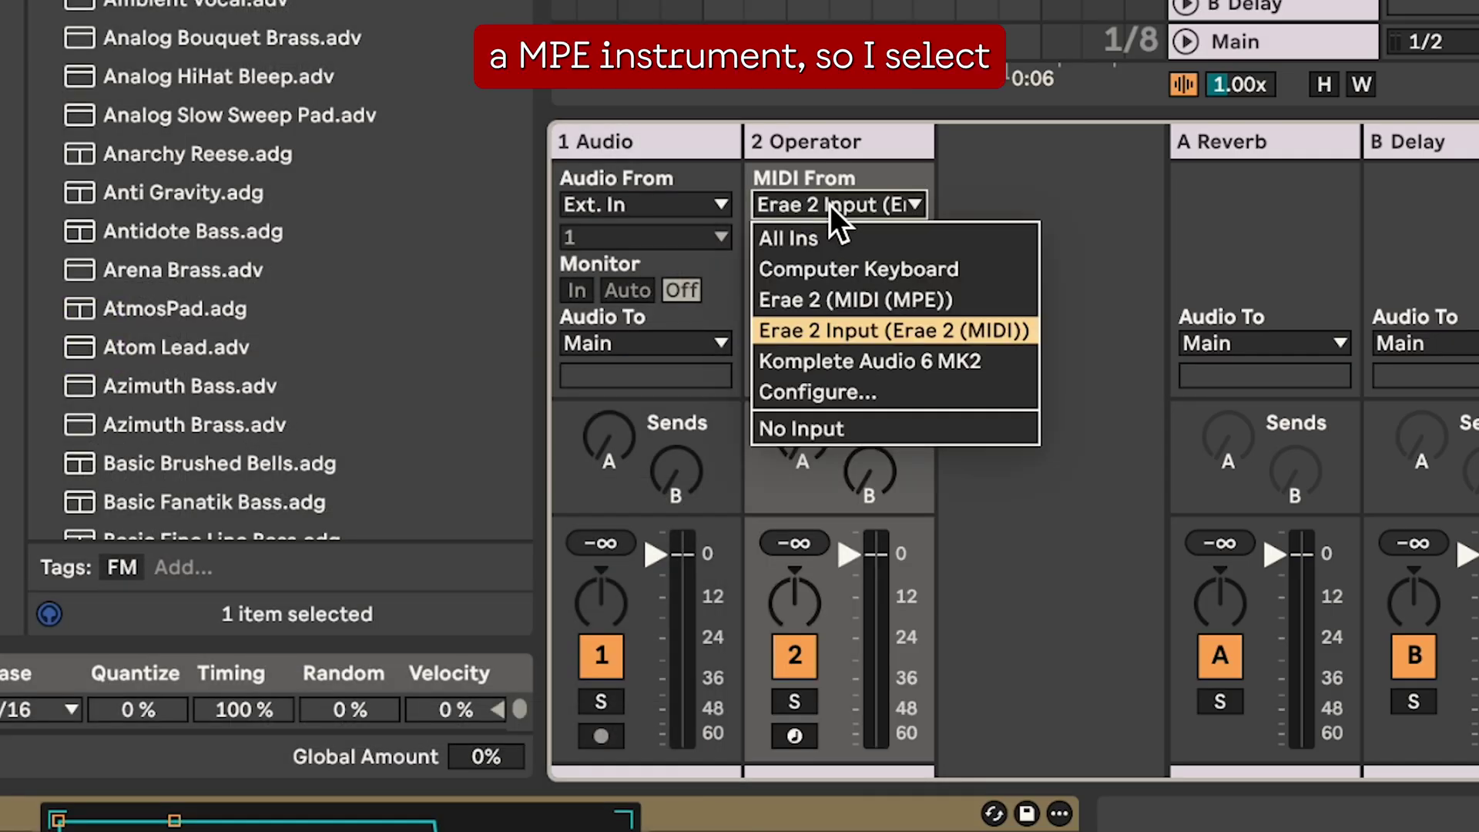
{"action": "left_click", "coordinate": [853, 299]}
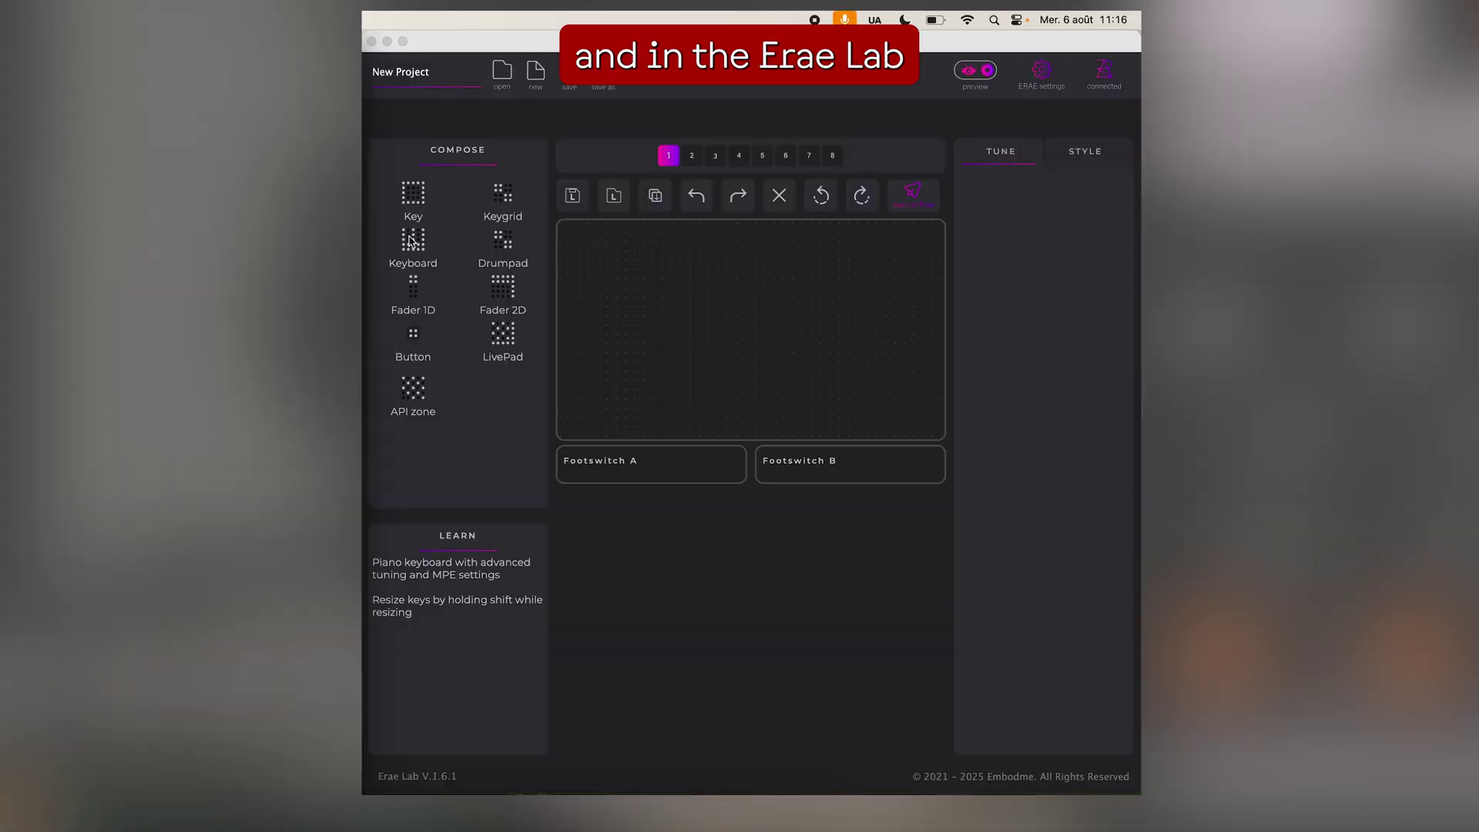
{"action": "left_click_drag", "start_coordinate": [502, 282], "coordinate": [617, 398]}
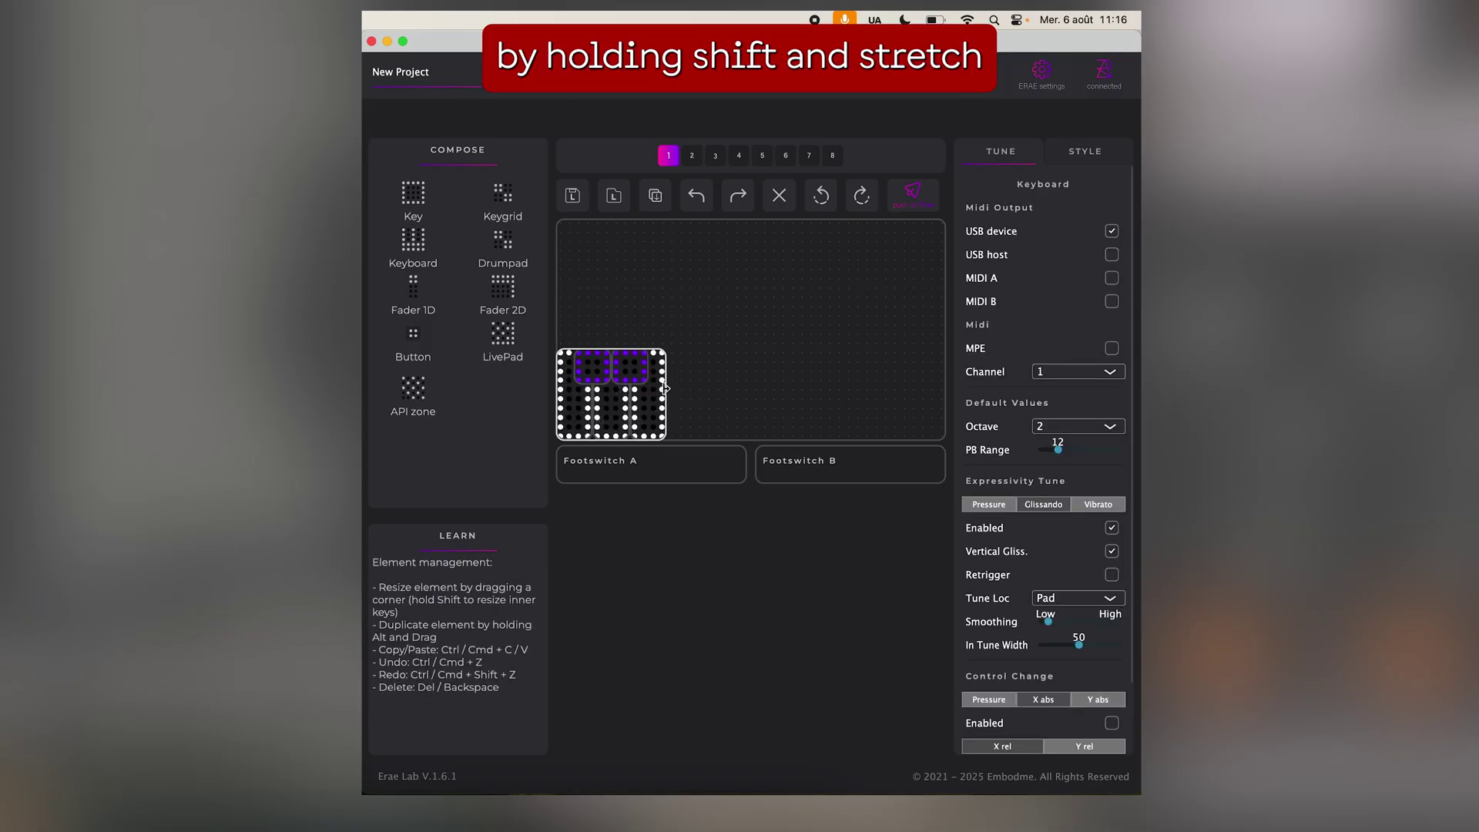
Step: Stretch the Erae Lab keyboard across the full grid width and enable its MPE output
{"action": "left_click_drag", "start_coordinate": [661, 388], "coordinate": [946, 399]}
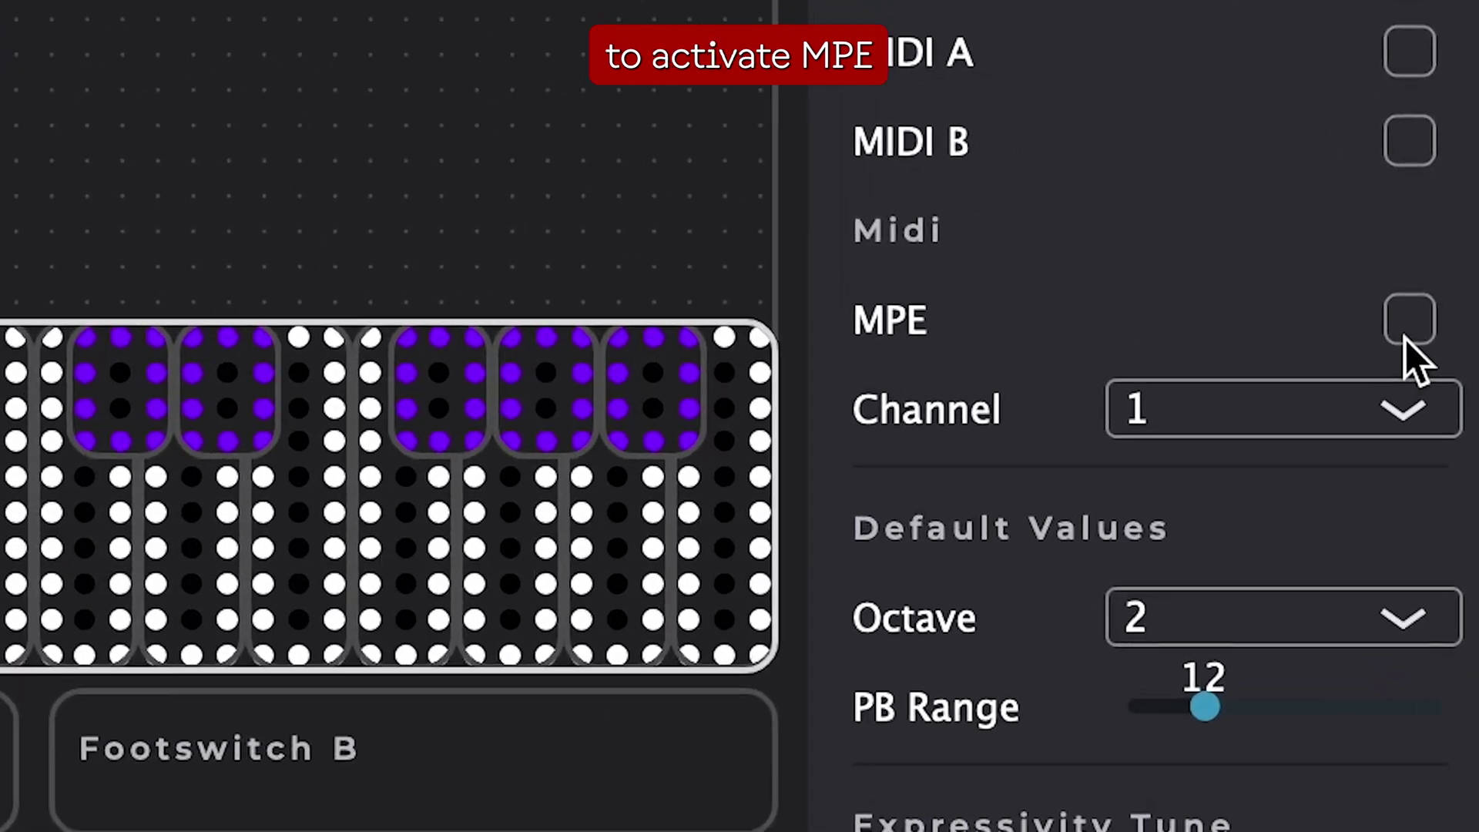
{"action": "left_click", "coordinate": [1427, 294]}
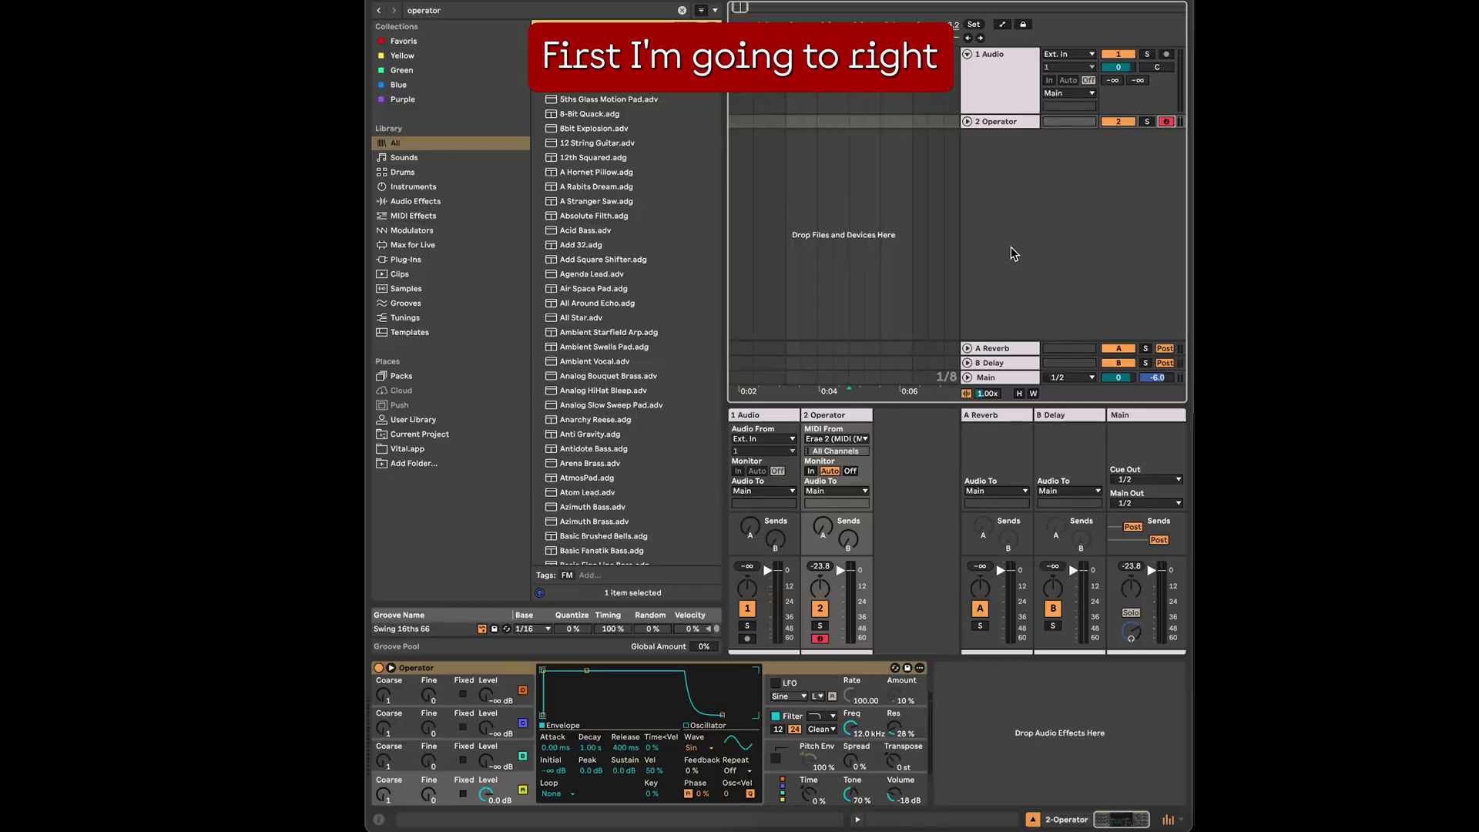
Step: Group Operator into an Instrument Rack, show its macros, and try 10 and 12 macros before returning to 8
{"action": "right_click", "coordinate": [508, 665]}
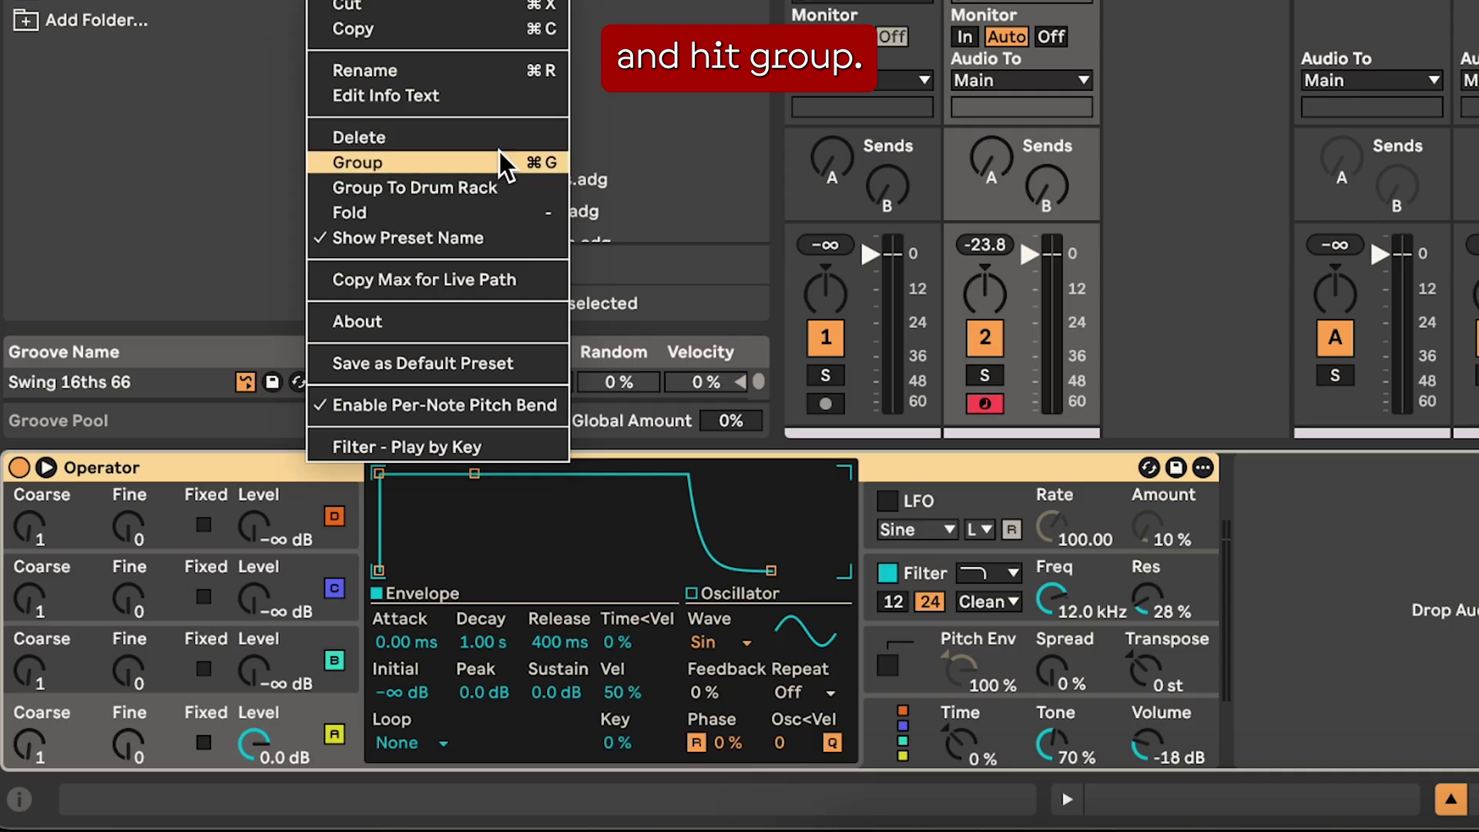
{"action": "left_click", "coordinate": [500, 162]}
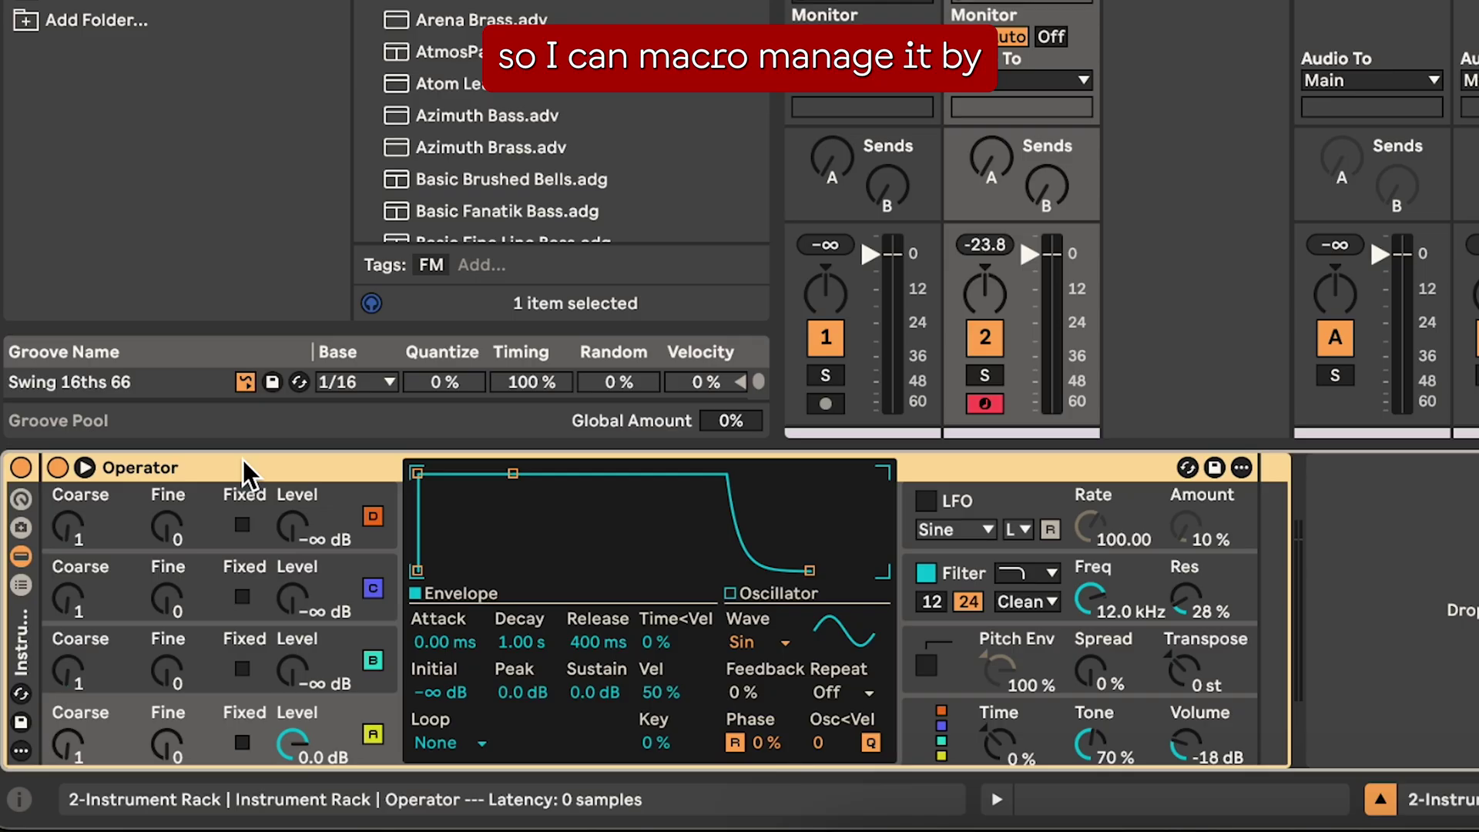
{"action": "left_click", "coordinate": [29, 498]}
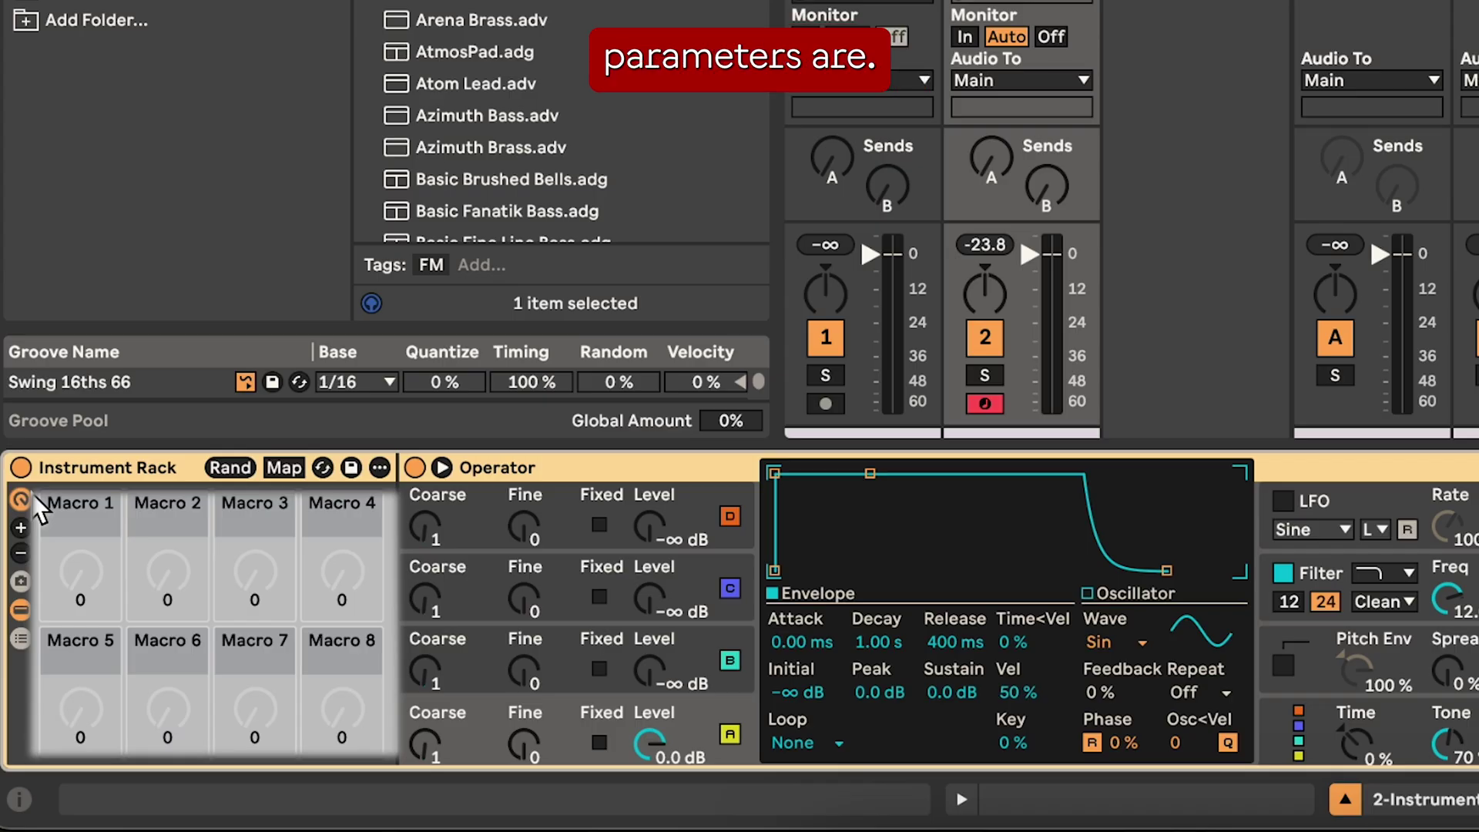
{"action": "left_click", "coordinate": [24, 532]}
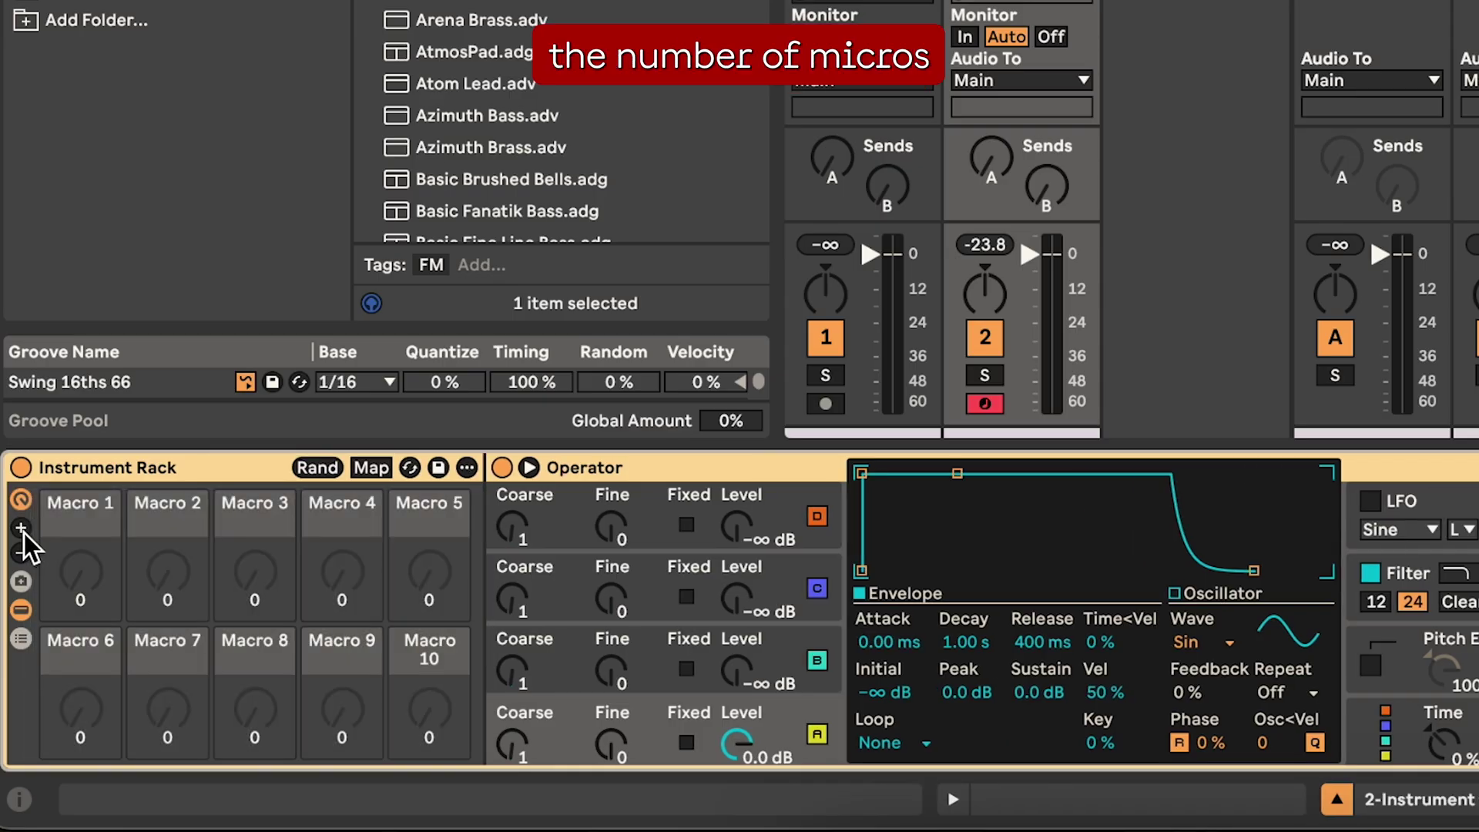
{"action": "left_click", "coordinate": [23, 553]}
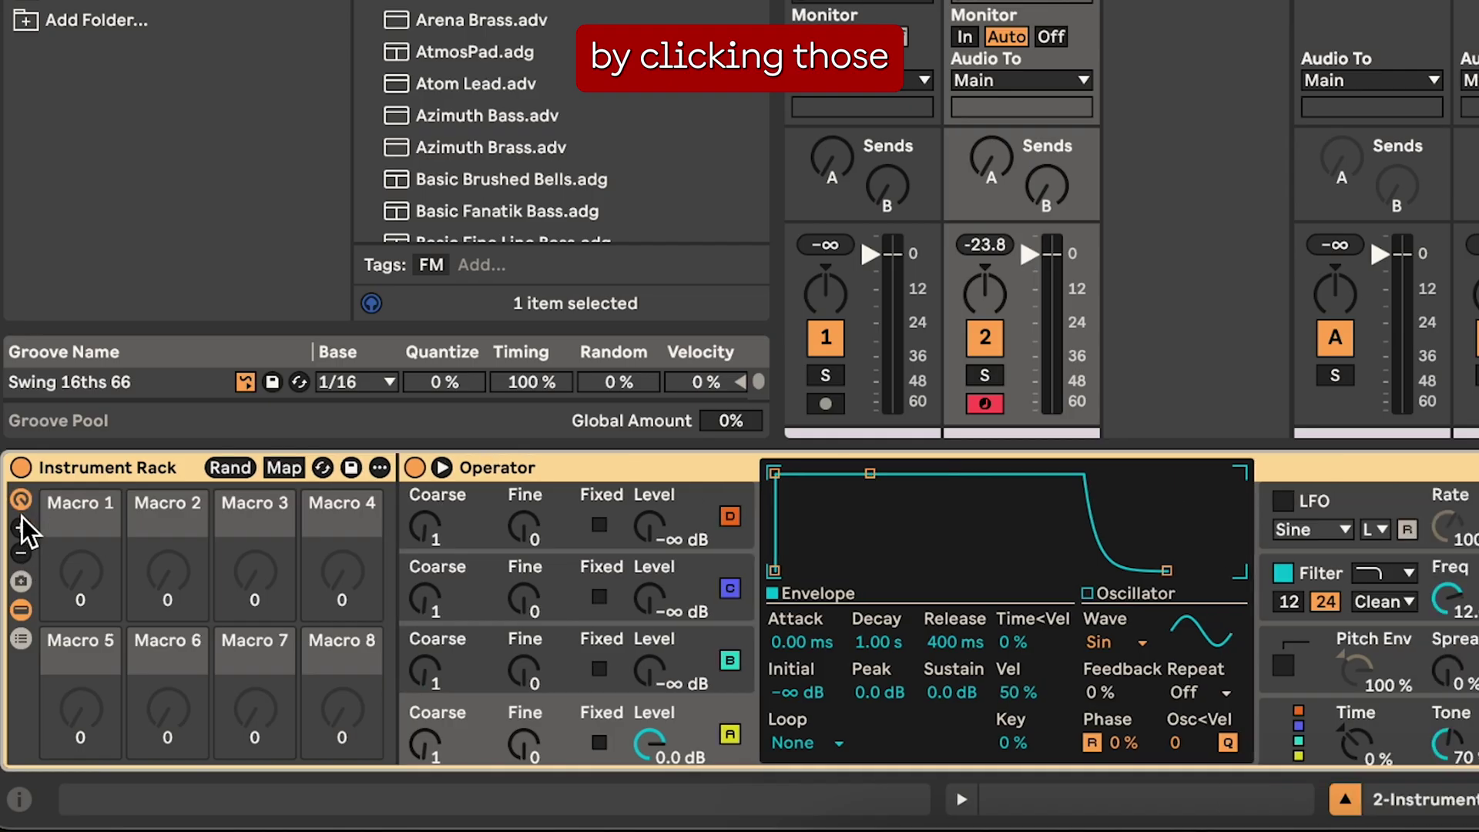
{"action": "left_click", "coordinate": [25, 533]}
{"action": "left_click", "coordinate": [25, 533]}
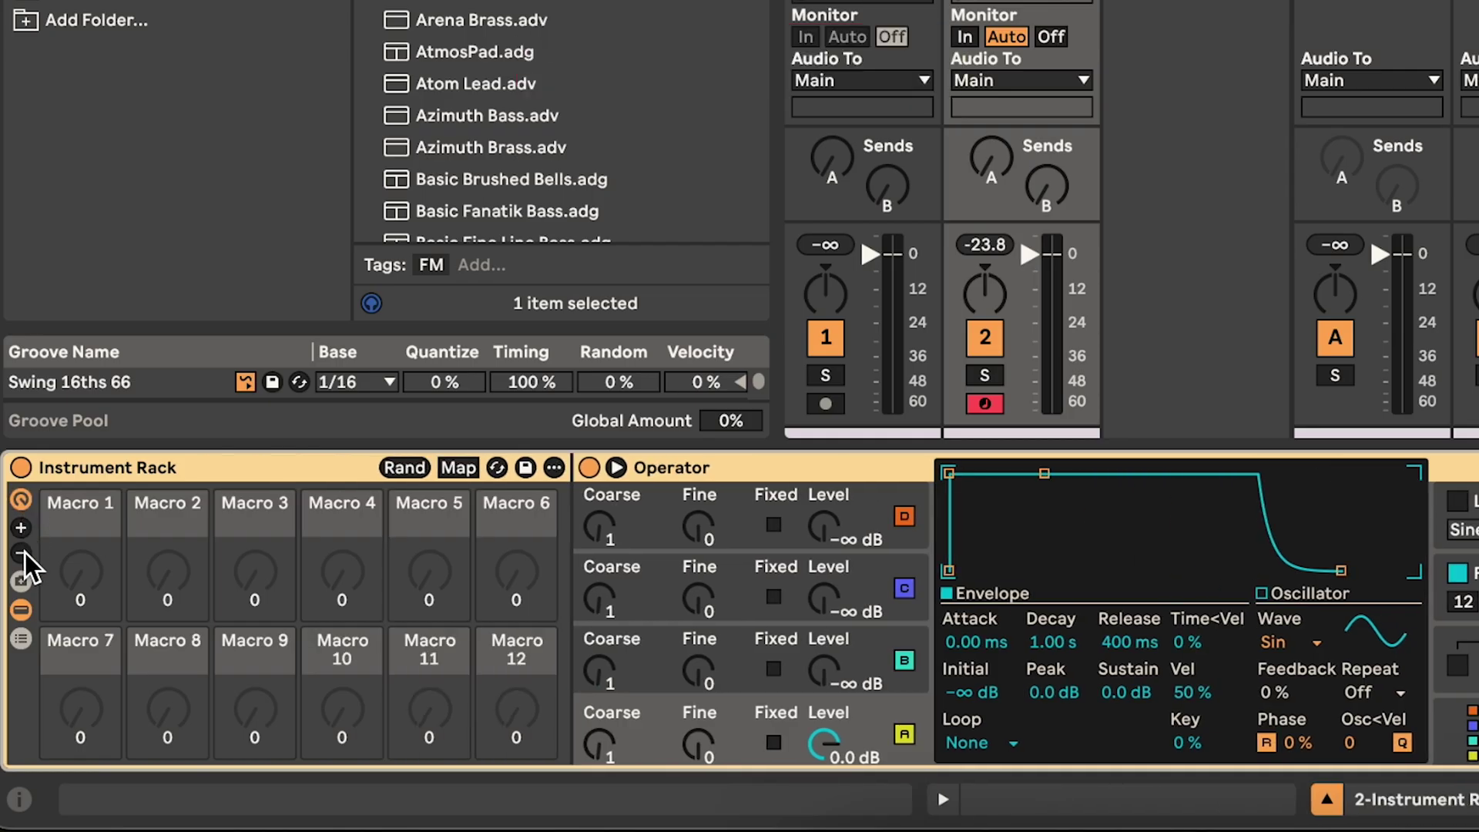
{"action": "left_click", "coordinate": [25, 552]}
{"action": "left_click", "coordinate": [25, 551]}
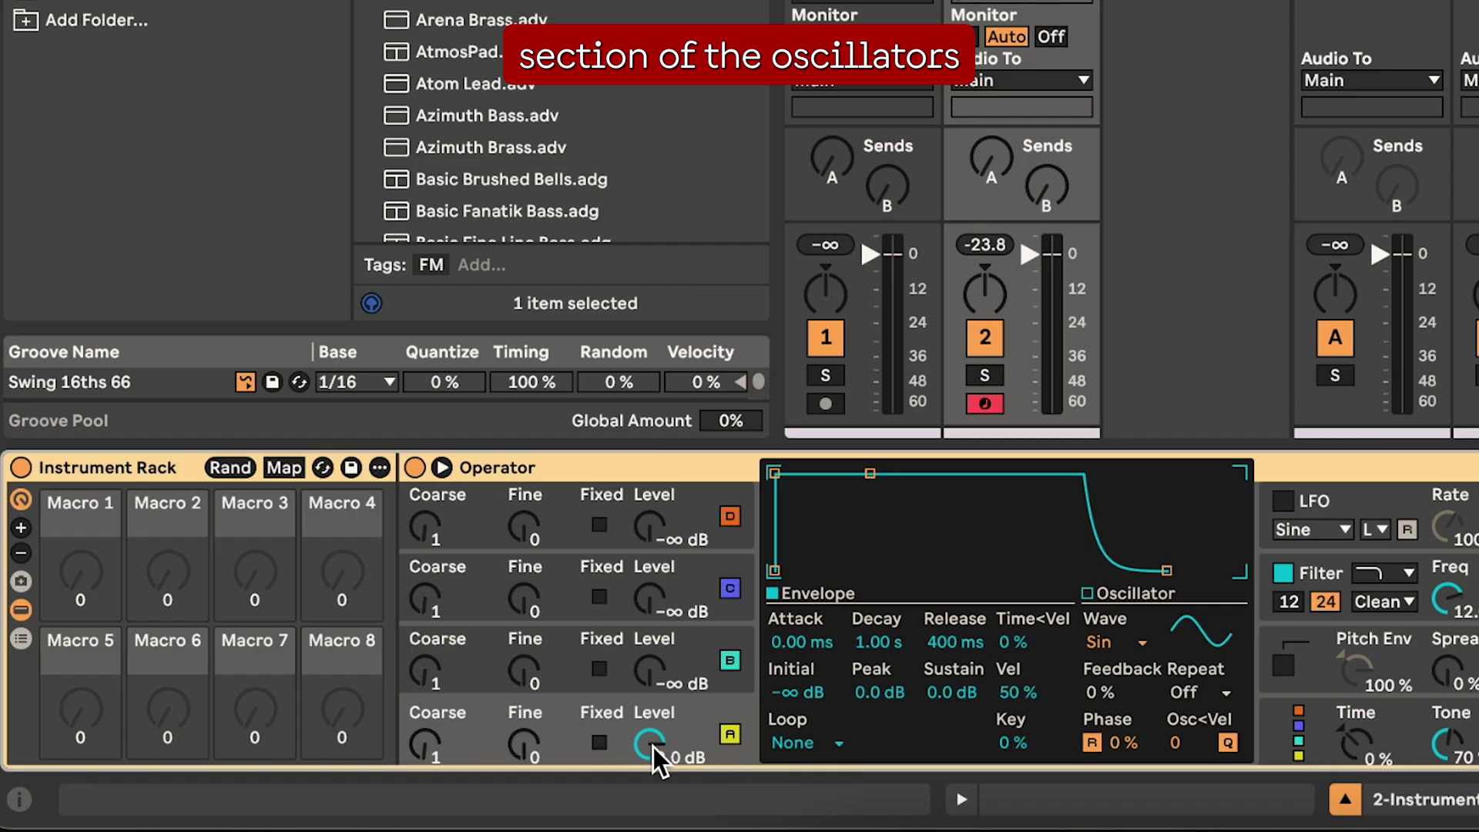
Step: Map oscillator A–D levels to Macros 1–4, then lower the Osc-A Level macro to about -20 dB
{"action": "right_click", "coordinate": [651, 746]}
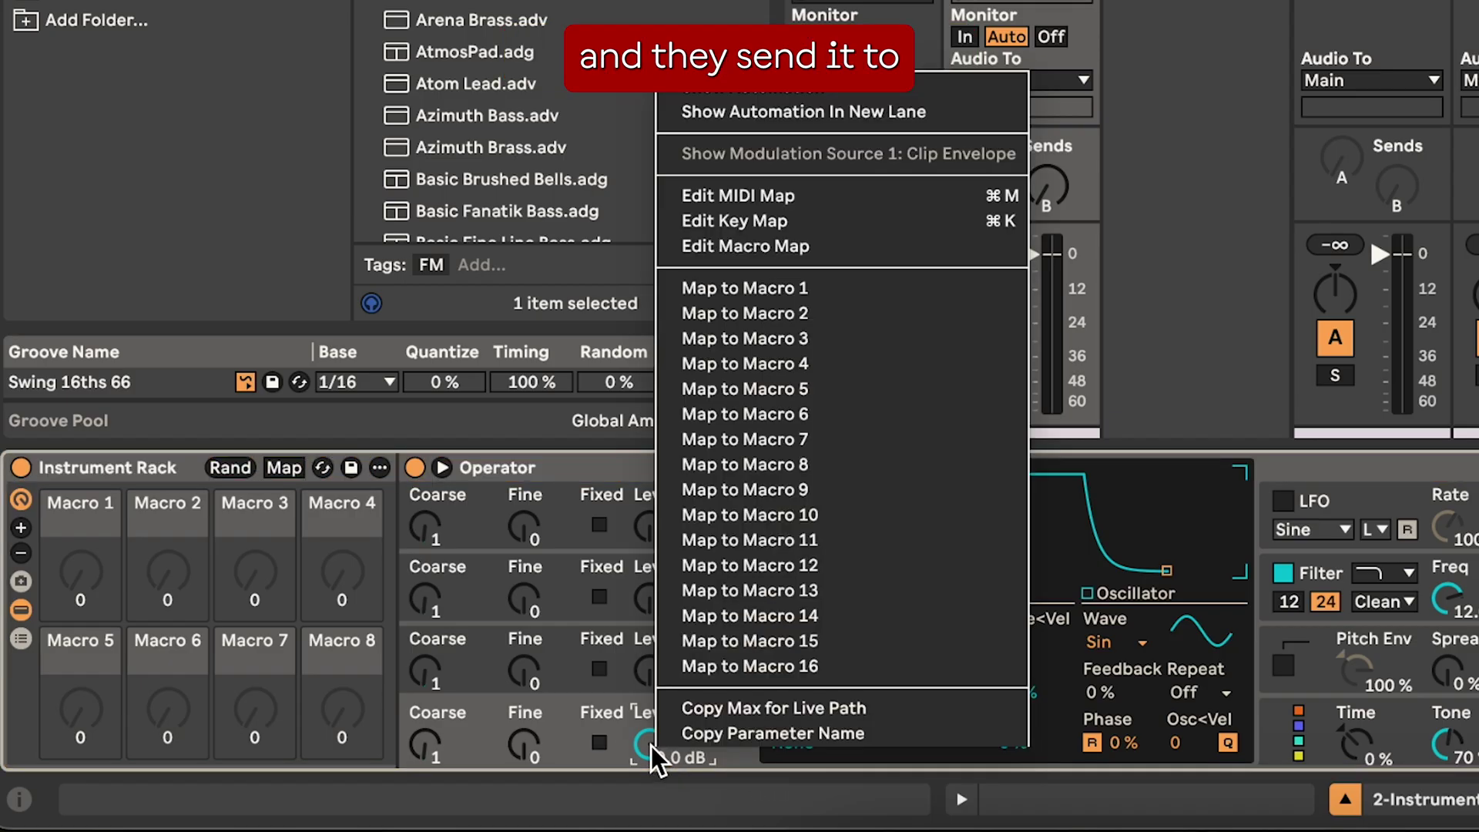
{"action": "left_click", "coordinate": [840, 289]}
{"action": "right_click", "coordinate": [621, 692]}
{"action": "left_click", "coordinate": [710, 290]}
{"action": "right_click", "coordinate": [614, 625]}
{"action": "left_click", "coordinate": [705, 221]}
{"action": "right_click", "coordinate": [613, 558]}
{"action": "left_click", "coordinate": [703, 197]}
{"action": "left_click_drag", "start_coordinate": [81, 599], "coordinate": [81, 636]}
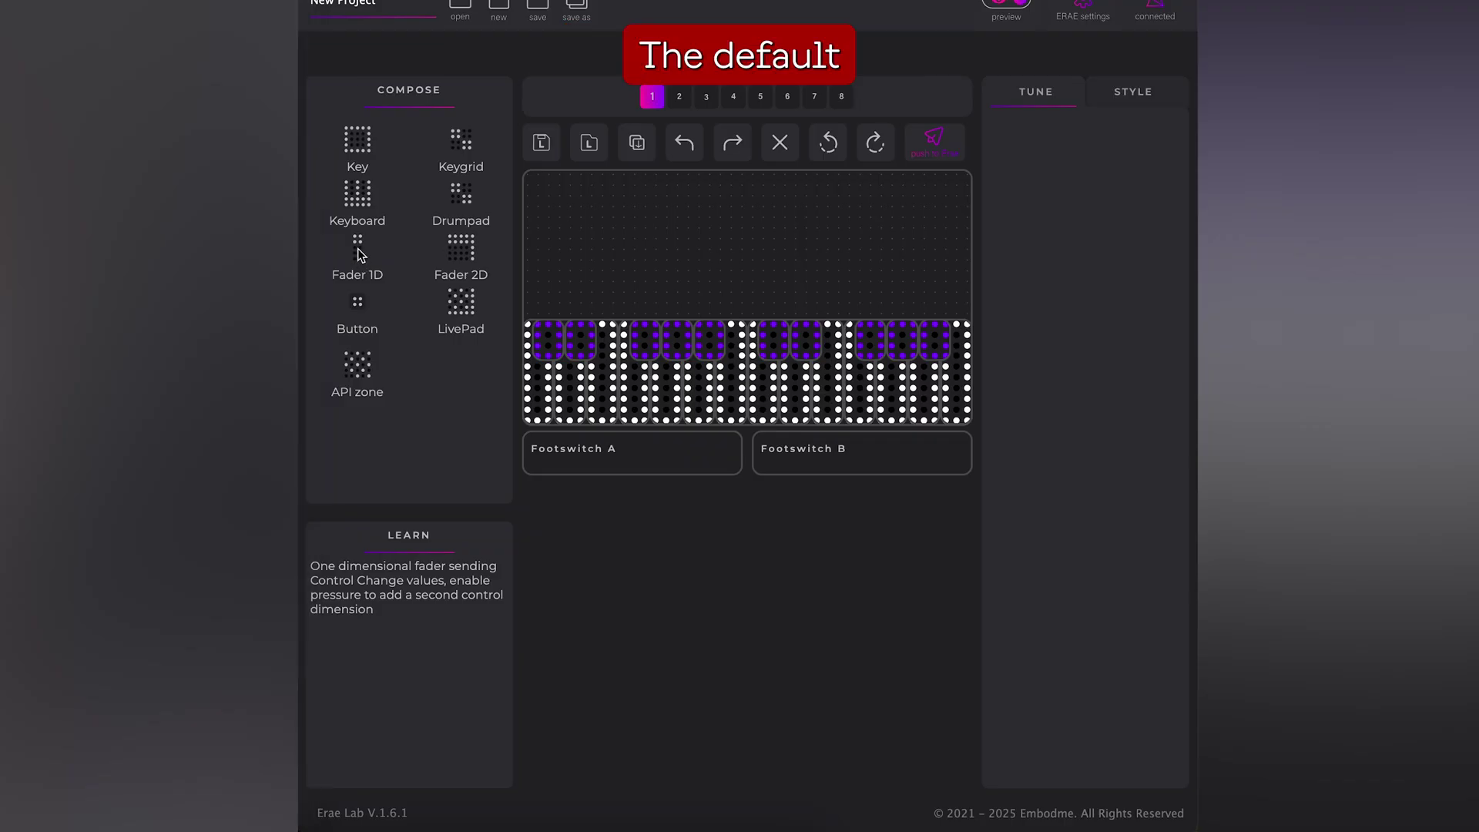
Step: Place a vertical 1D fader on the Erae Lab grid and change its bar hue in Style
{"action": "left_click_drag", "start_coordinate": [359, 255], "coordinate": [556, 244]}
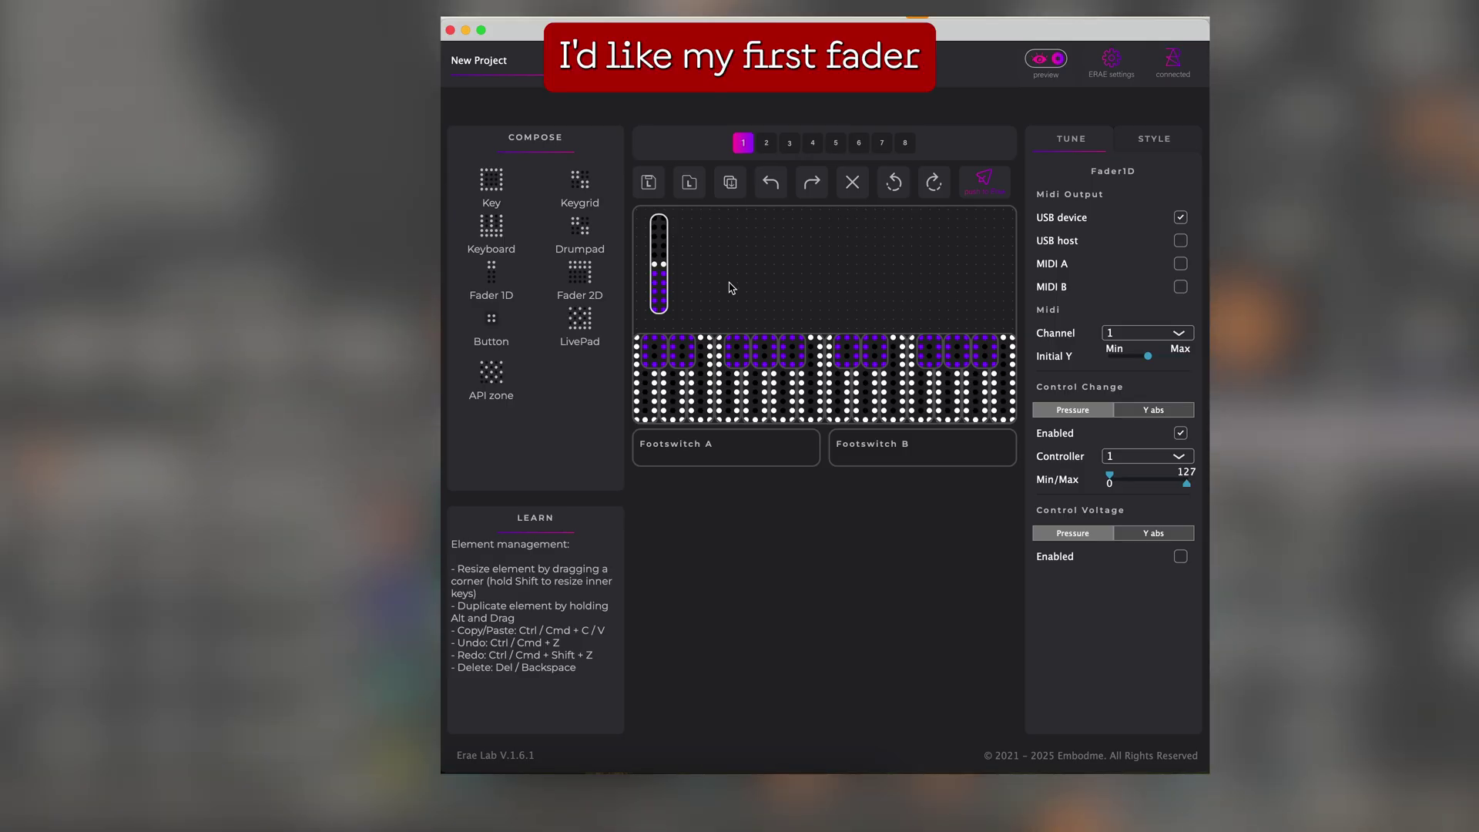
{"action": "left_click", "coordinate": [1164, 141]}
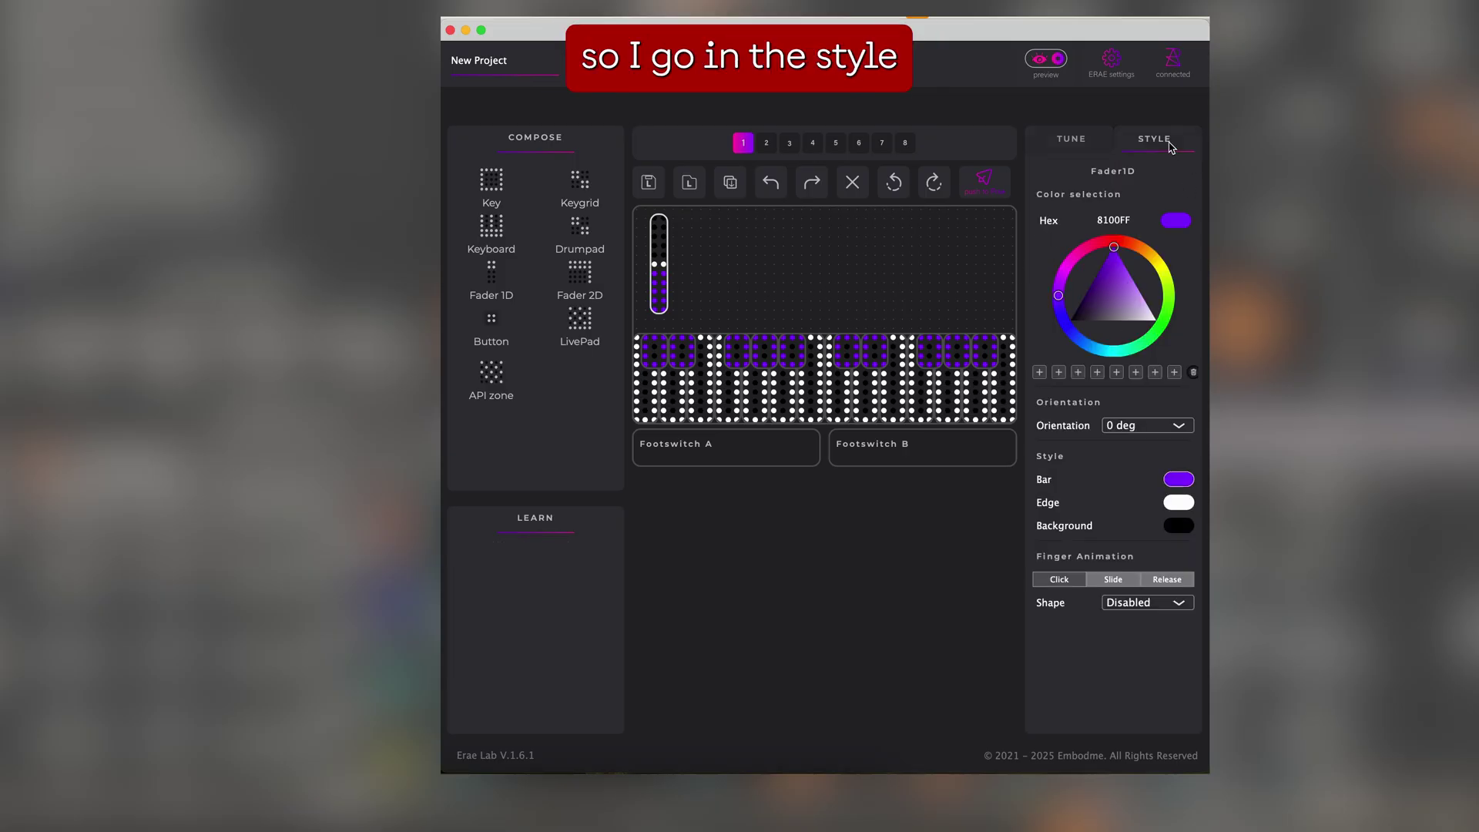
{"action": "left_click", "coordinate": [1187, 482]}
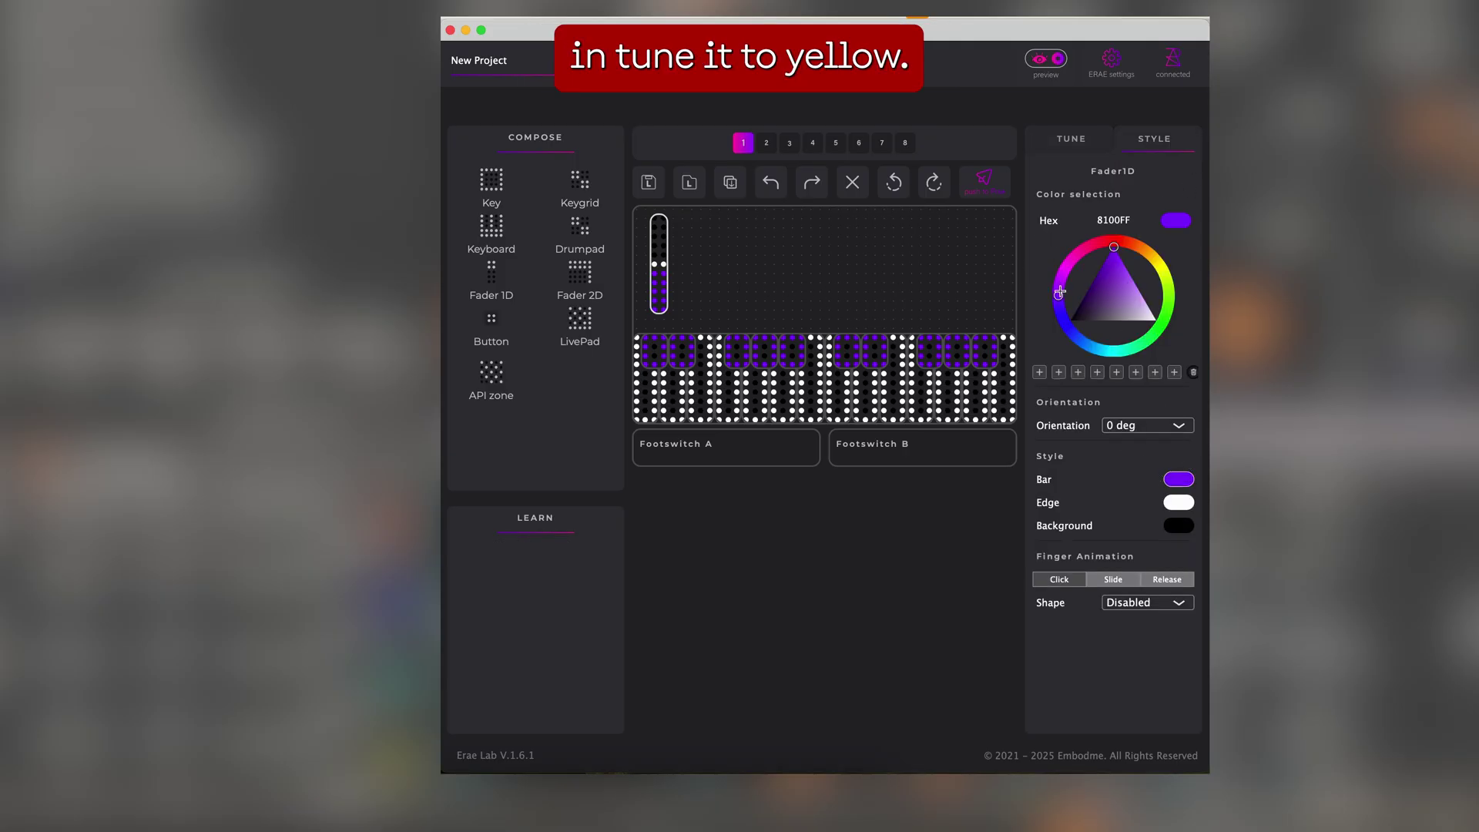
{"action": "left_click_drag", "start_coordinate": [1069, 252], "coordinate": [1149, 239]}
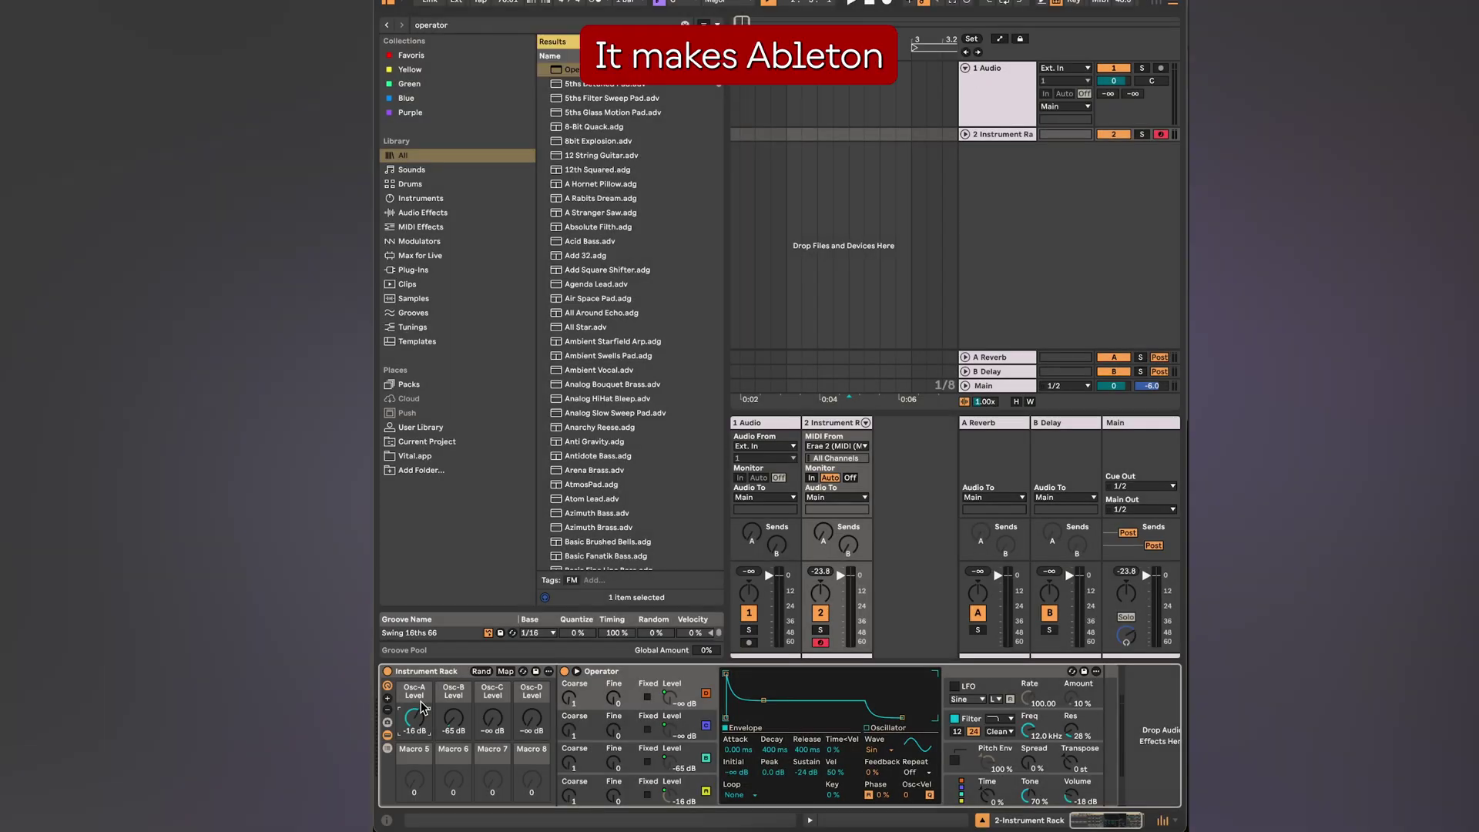
Step: In MIDI Map mode, assign the Osc-B, Osc-C and Osc-D Level macros to Erae faders
{"action": "key", "text": "super+m"}
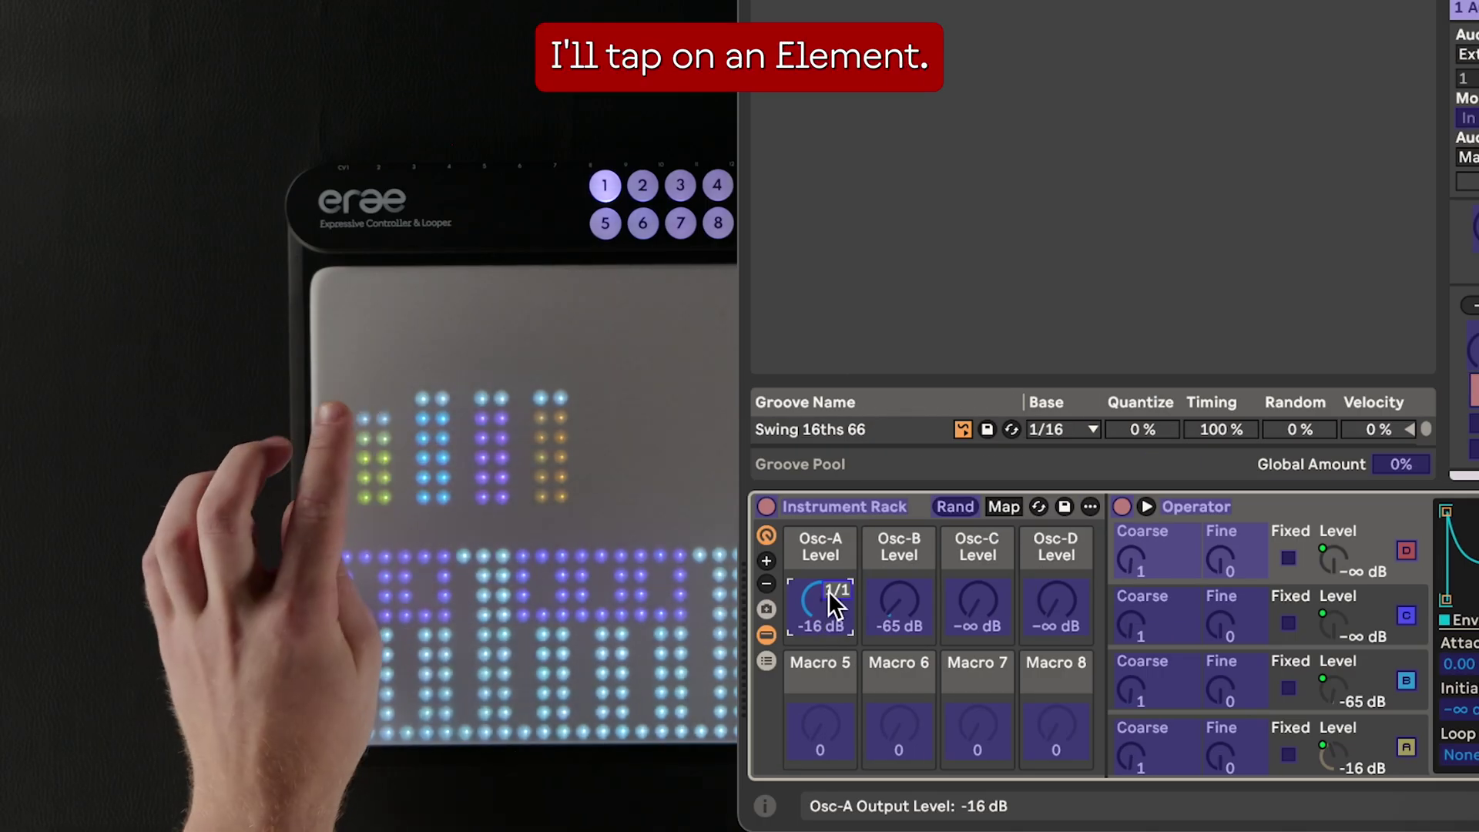
{"action": "left_click", "coordinate": [892, 590]}
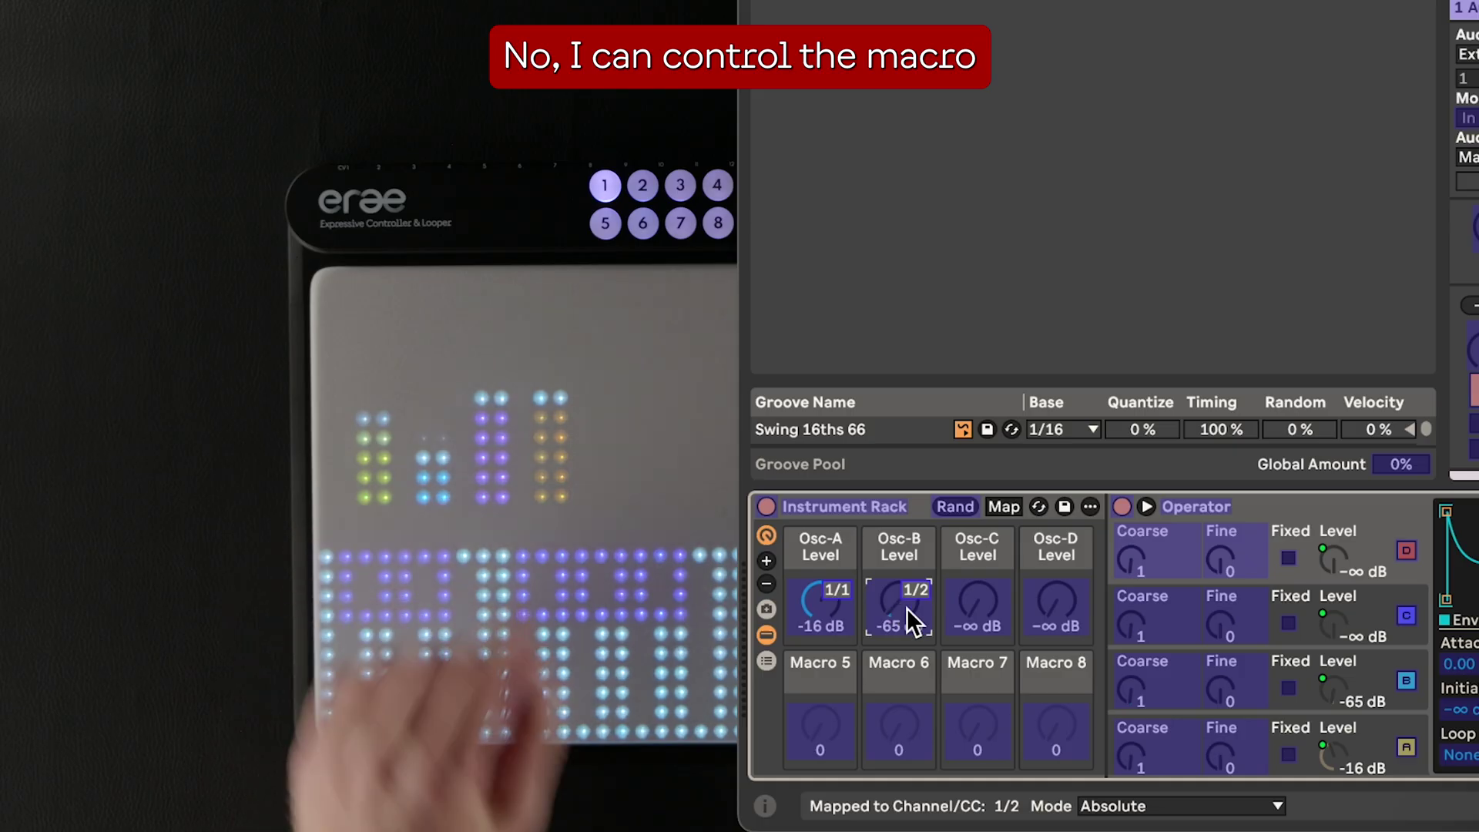
{"action": "left_click", "coordinate": [980, 599]}
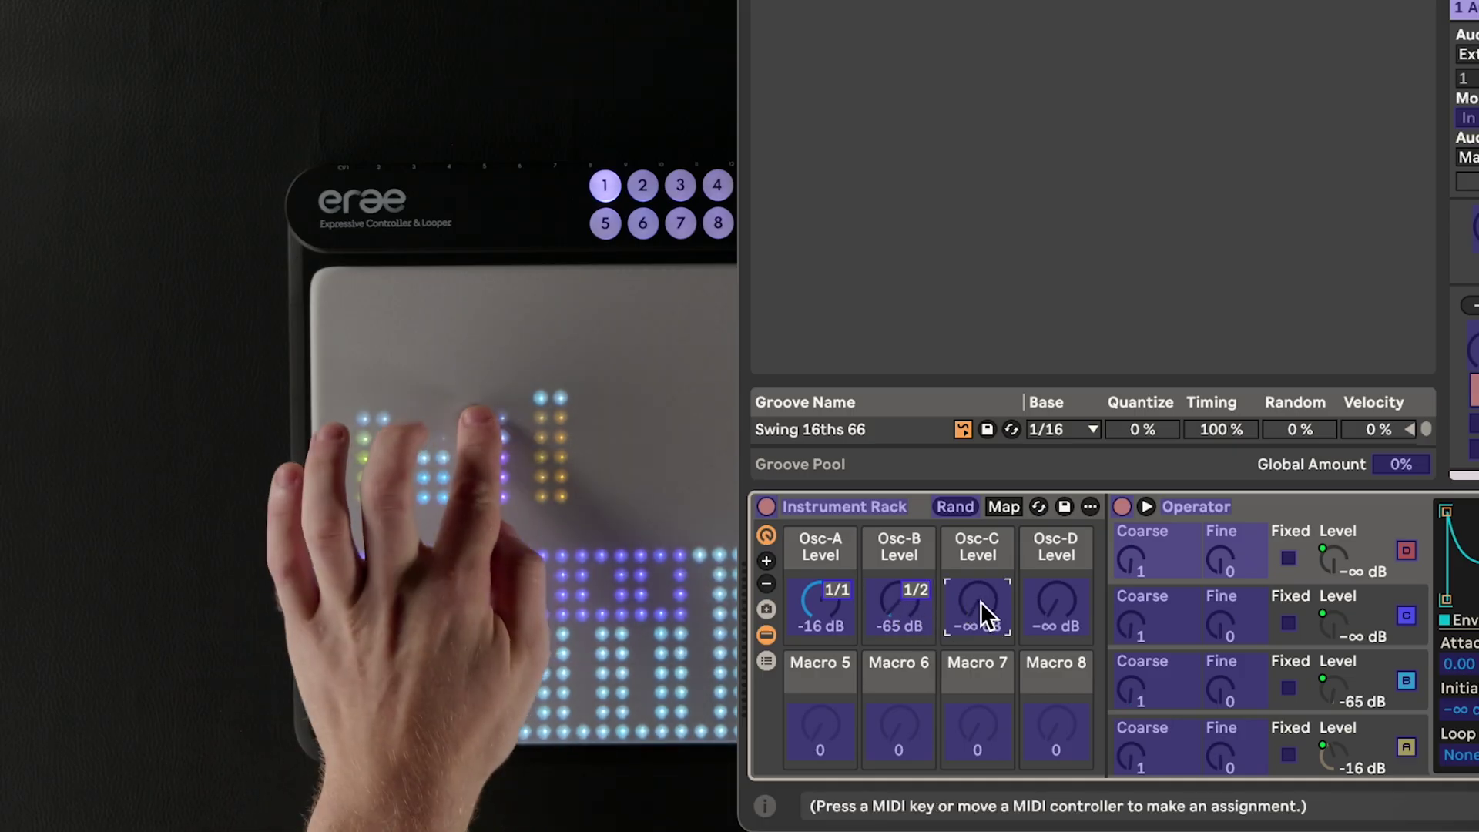
{"action": "left_click", "coordinate": [1033, 609]}
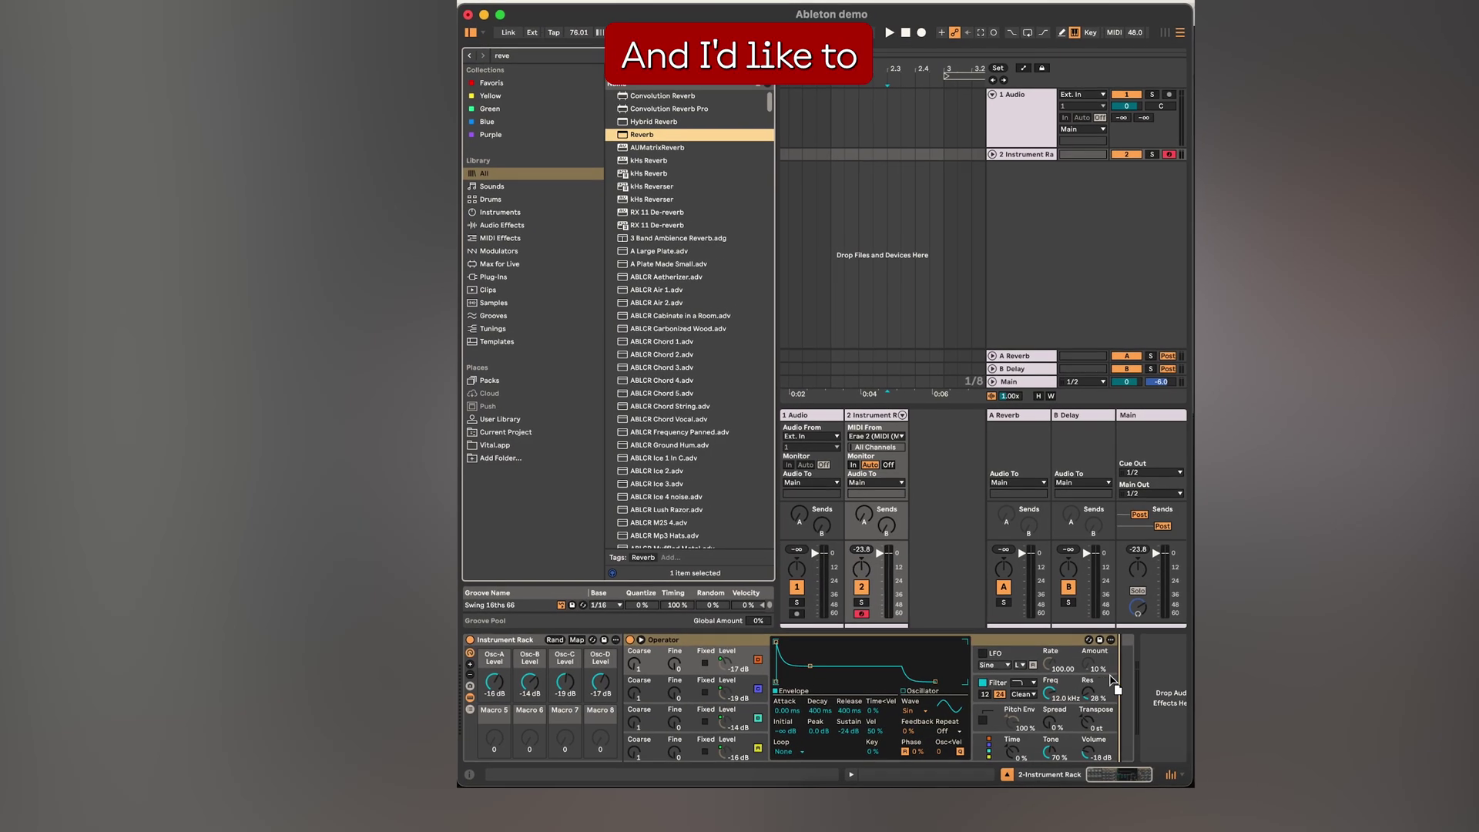
Step: Load Reverb, insert Chorus-Ensemble before it, and start adding a 2D fader in Erae Lab
{"action": "double_click", "coordinate": [677, 132]}
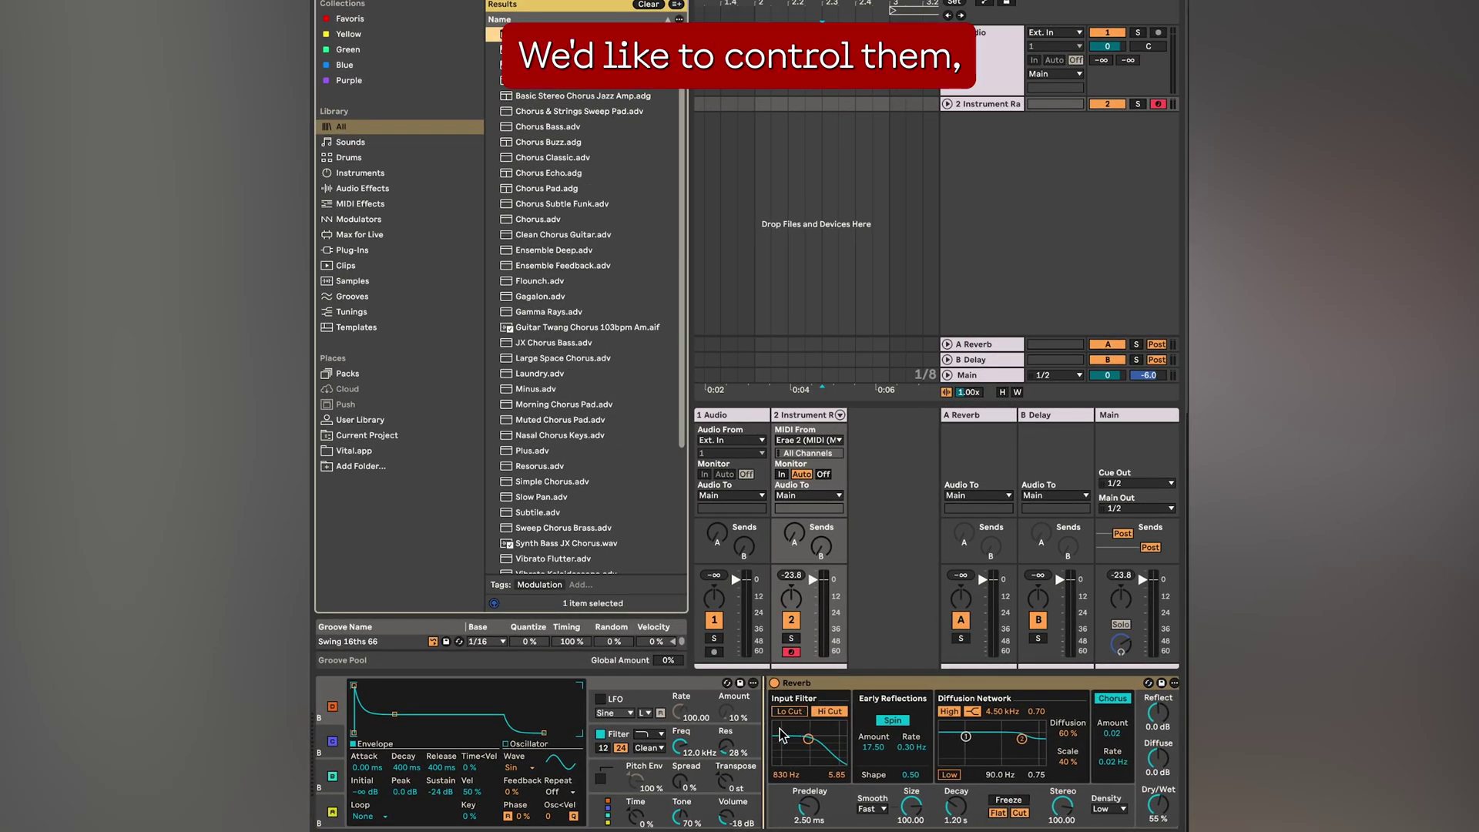
{"action": "left_click_drag", "start_coordinate": [784, 740], "coordinate": [786, 738]}
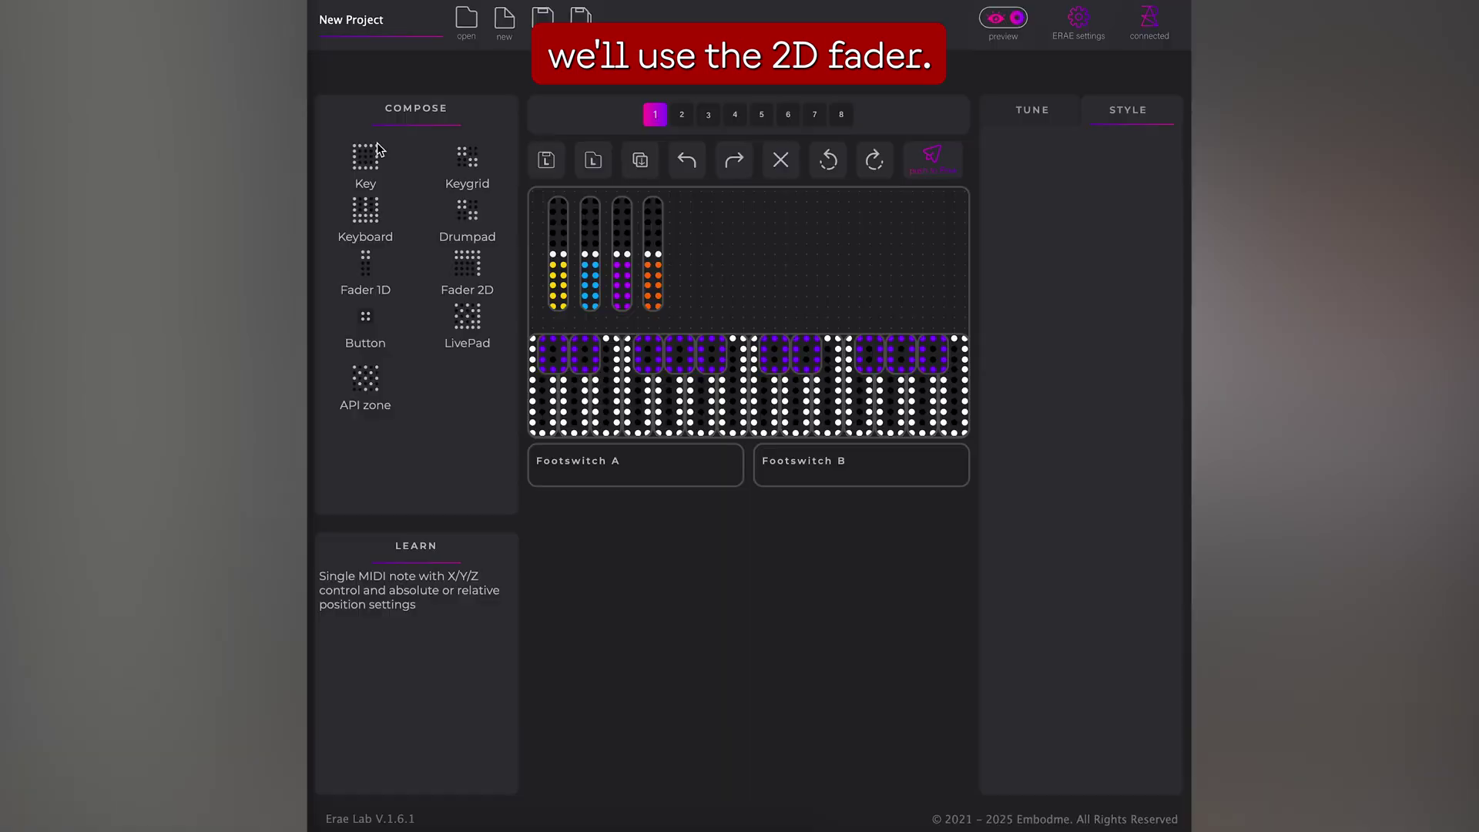
{"action": "left_click_drag", "start_coordinate": [467, 266], "coordinate": [742, 264]}
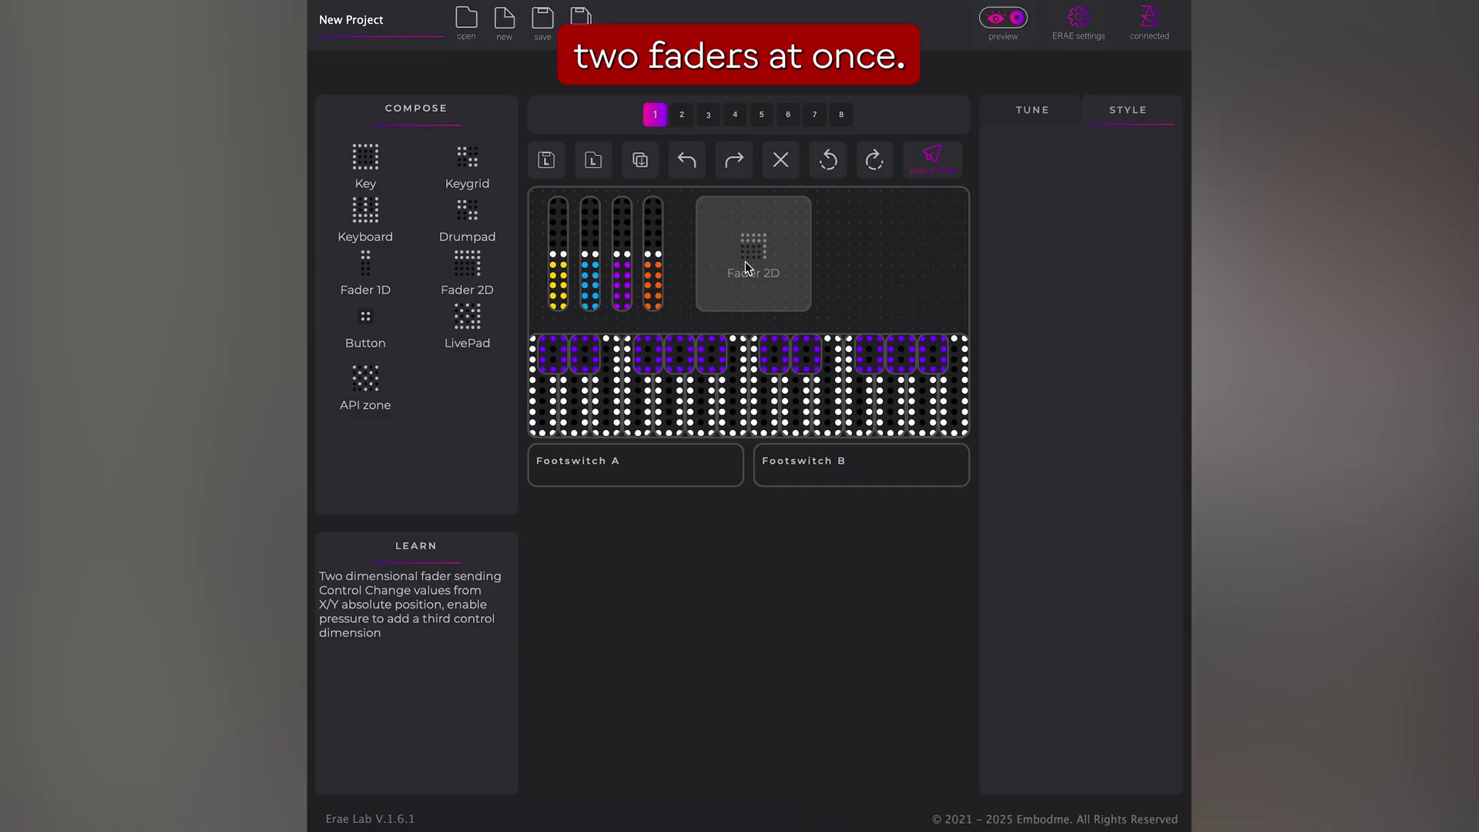
Step: Drop the 2D fader onto the canvas beside the four vertical faders
{"action": "left_click", "coordinate": [746, 261]}
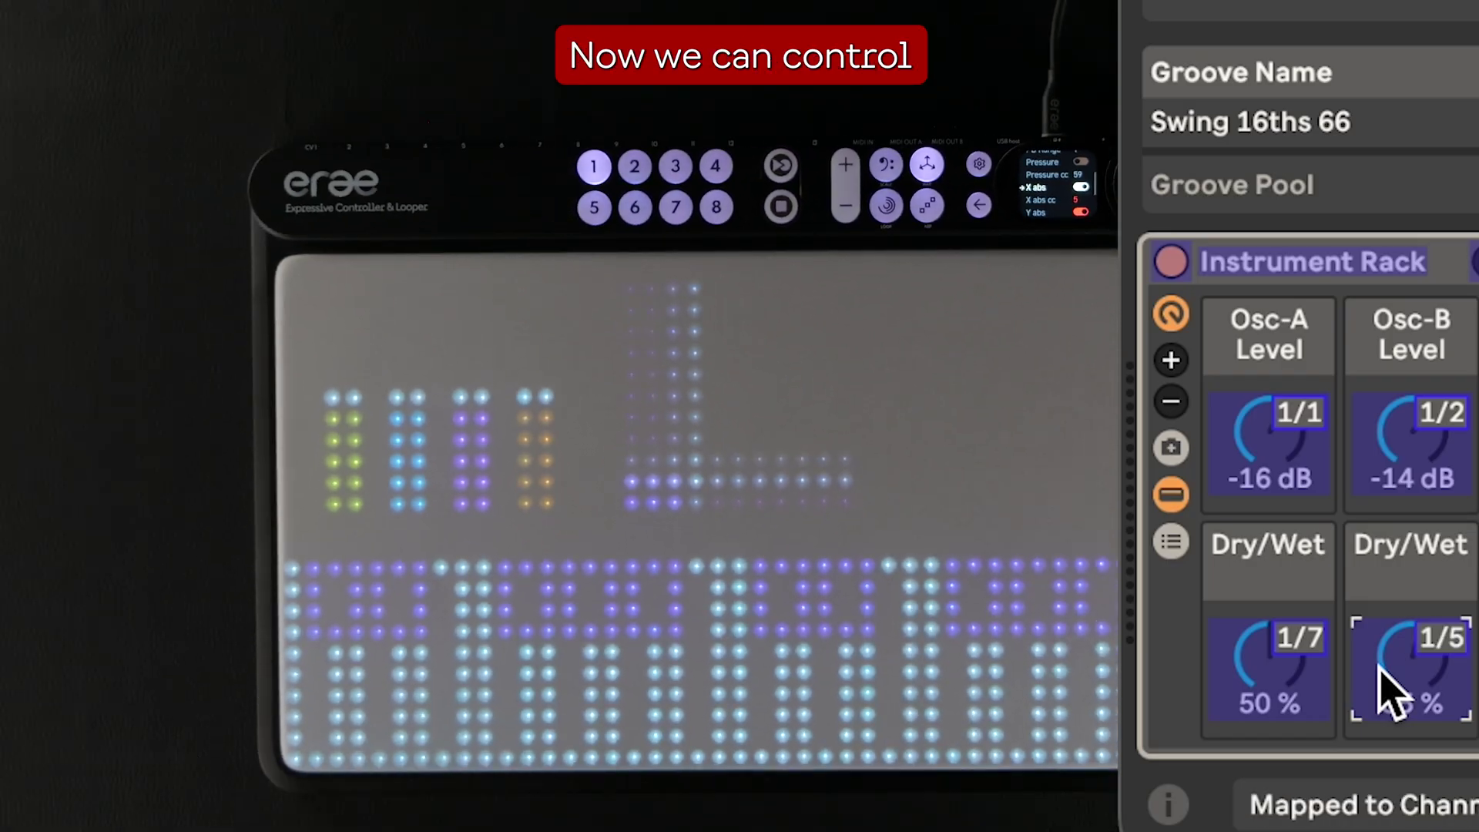
Step: Leave MIDI Map mode, stop playback, and tap in a new tempo
{"action": "key", "text": "super+m"}
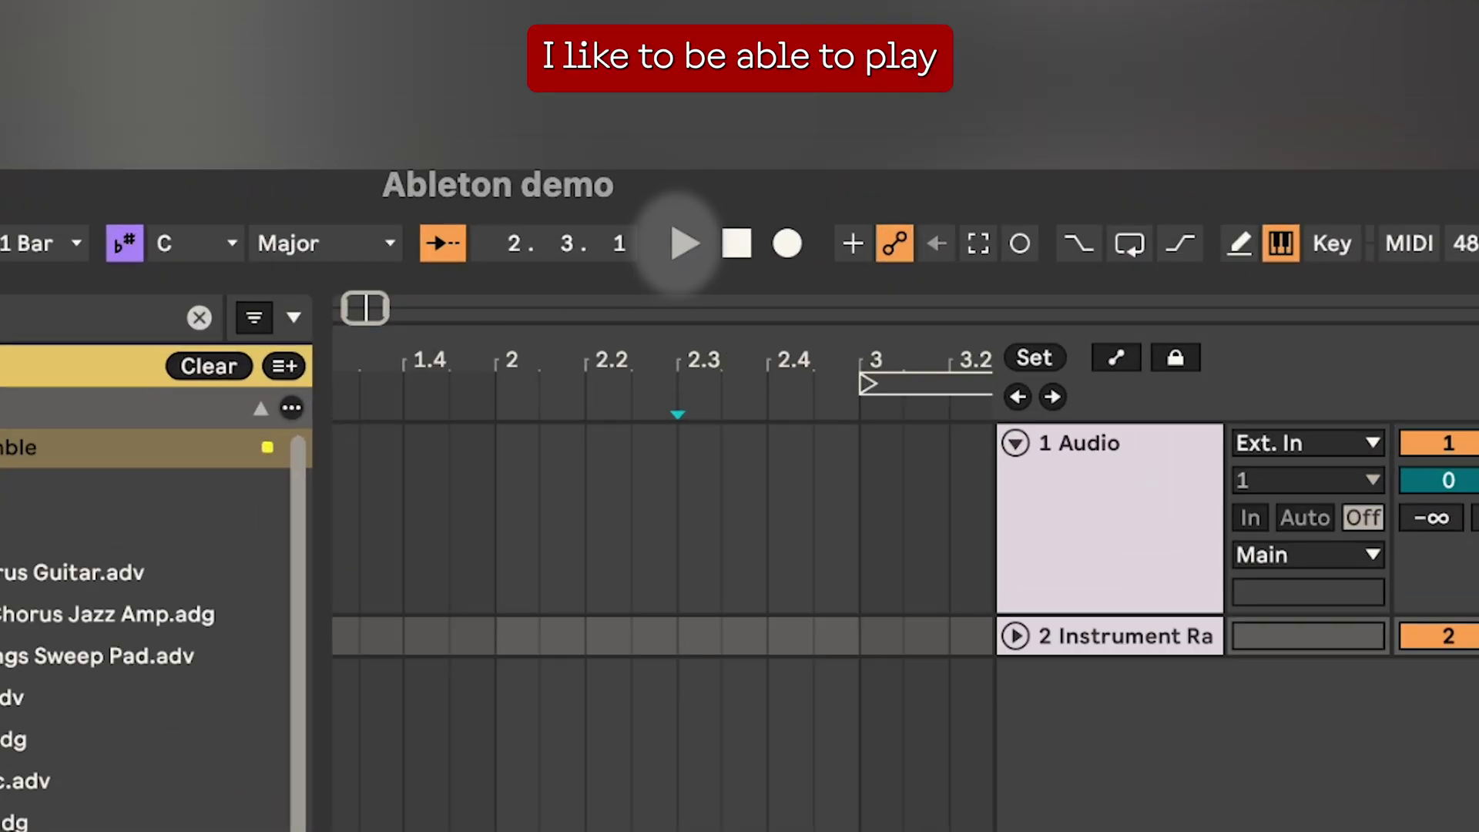
{"action": "left_click", "coordinate": [737, 244]}
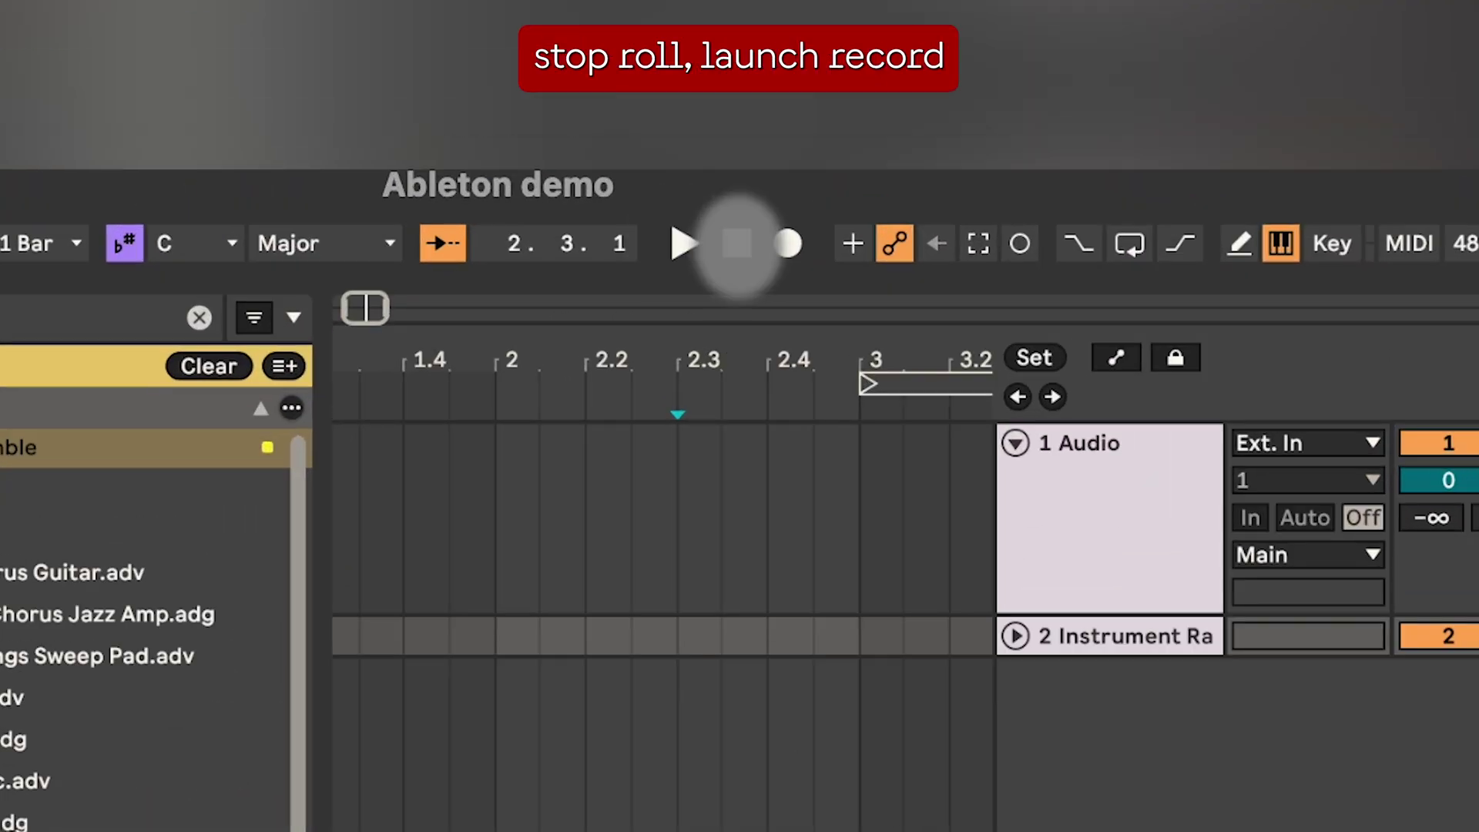
{"action": "left_click", "coordinate": [305, 244]}
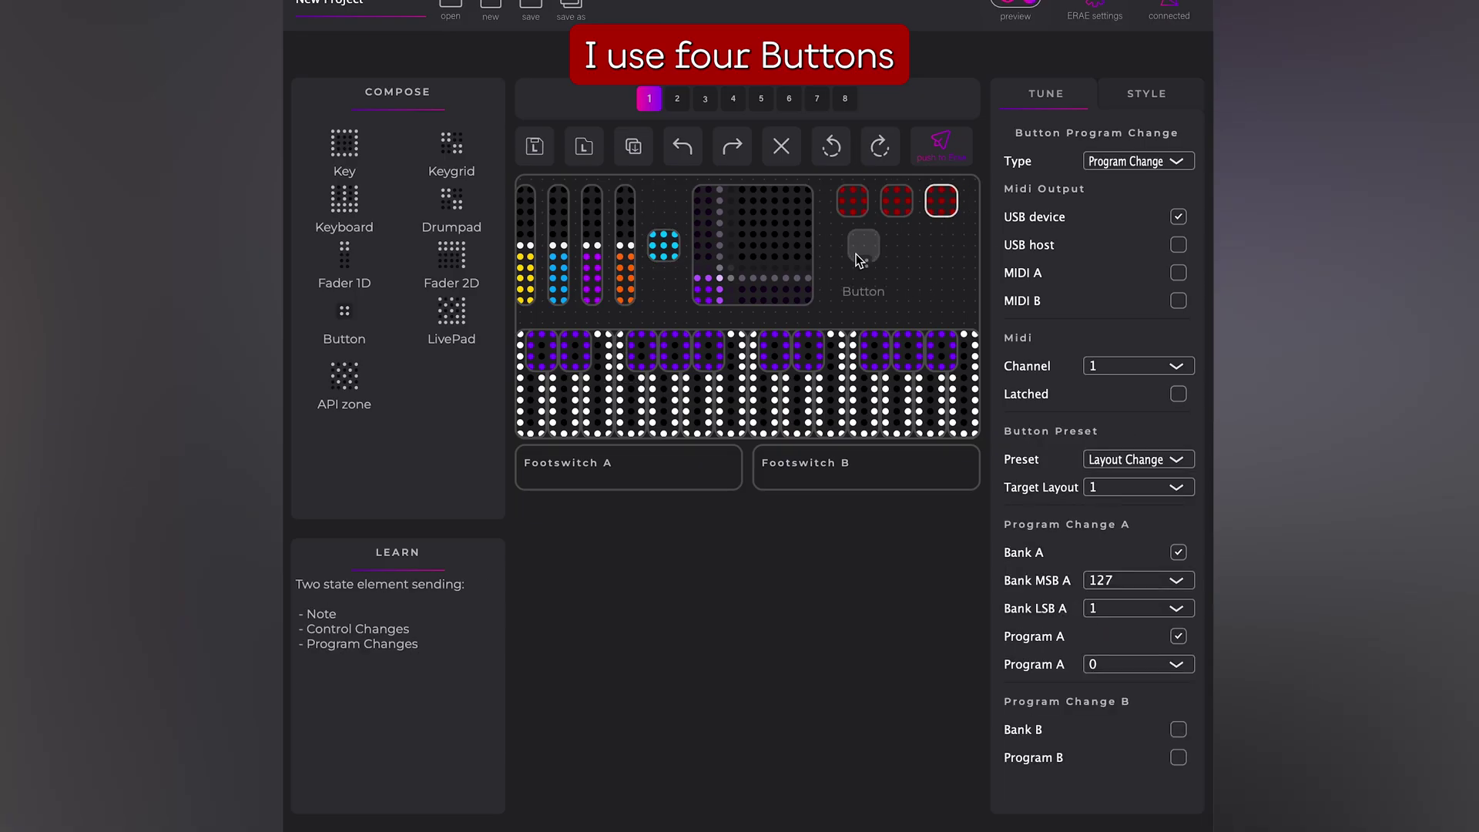
Step: Set the button's Type to Control Change and review its Style colour settings
{"action": "left_click", "coordinate": [1147, 193]}
{"action": "left_click", "coordinate": [1146, 93]}
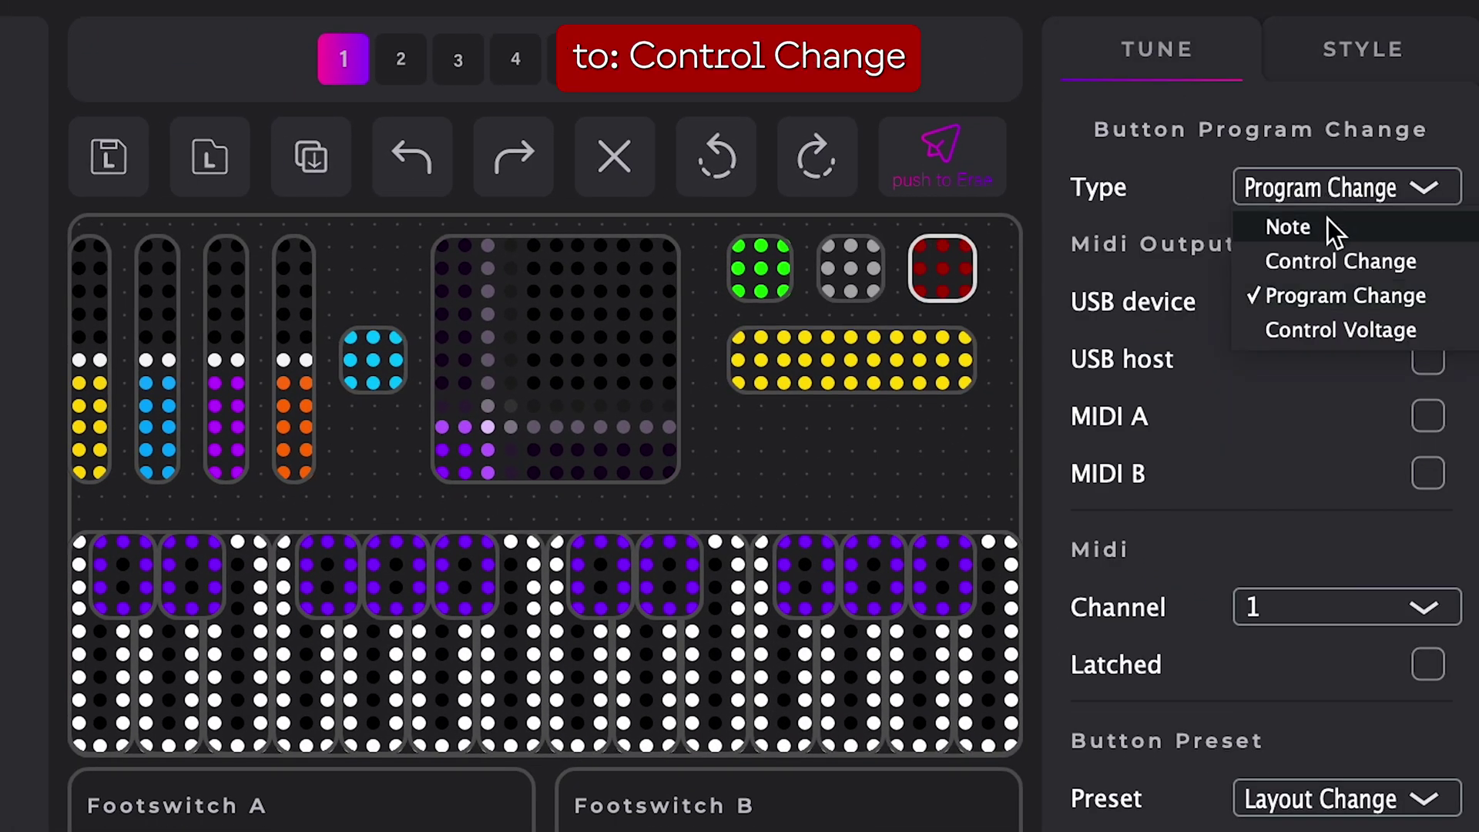
{"action": "left_click", "coordinate": [1336, 250]}
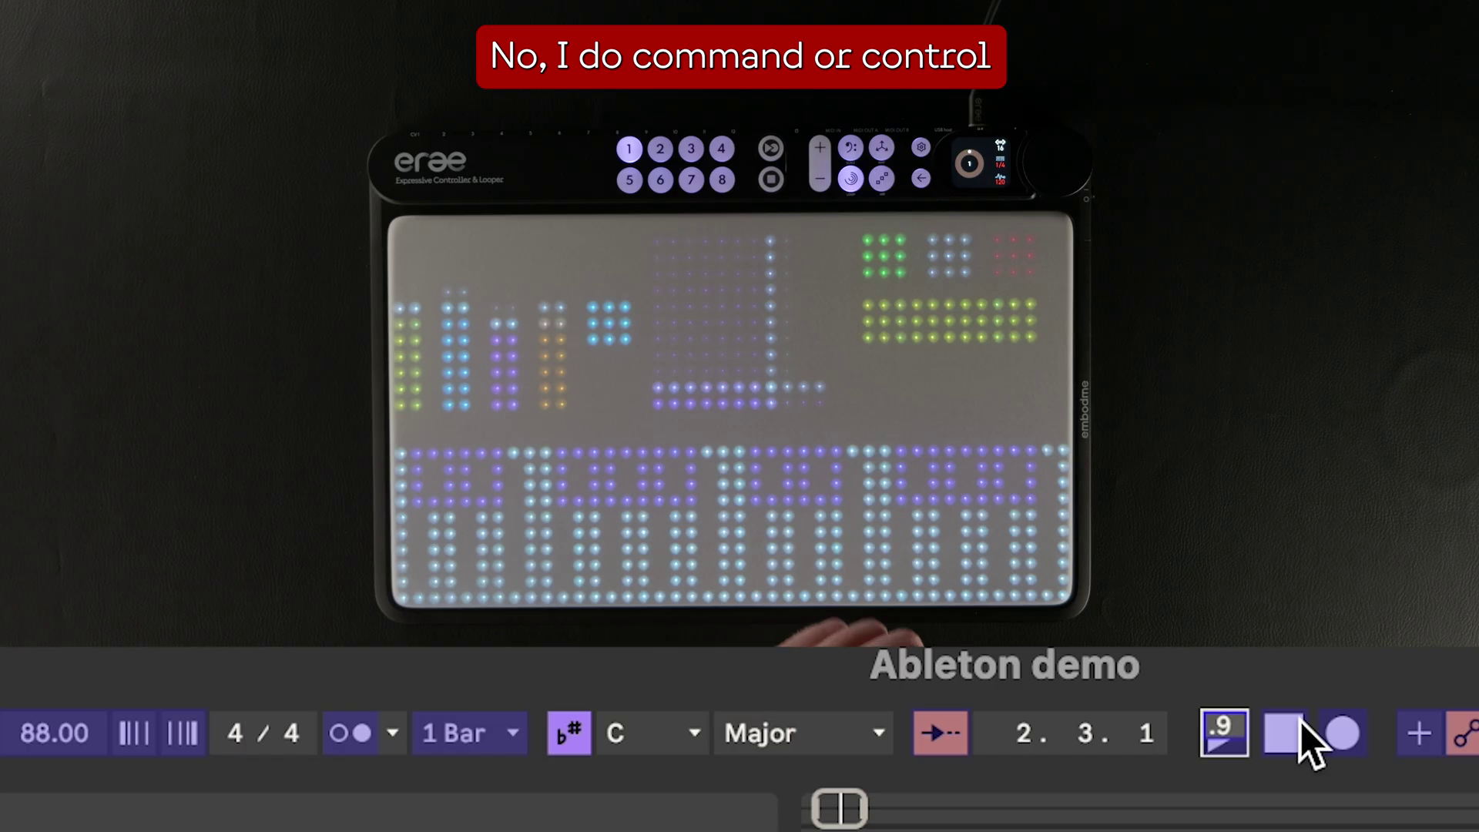
Step: Map an Erae button to a transport record control and the yellow fader to the tempo
{"action": "left_click", "coordinate": [1344, 732]}
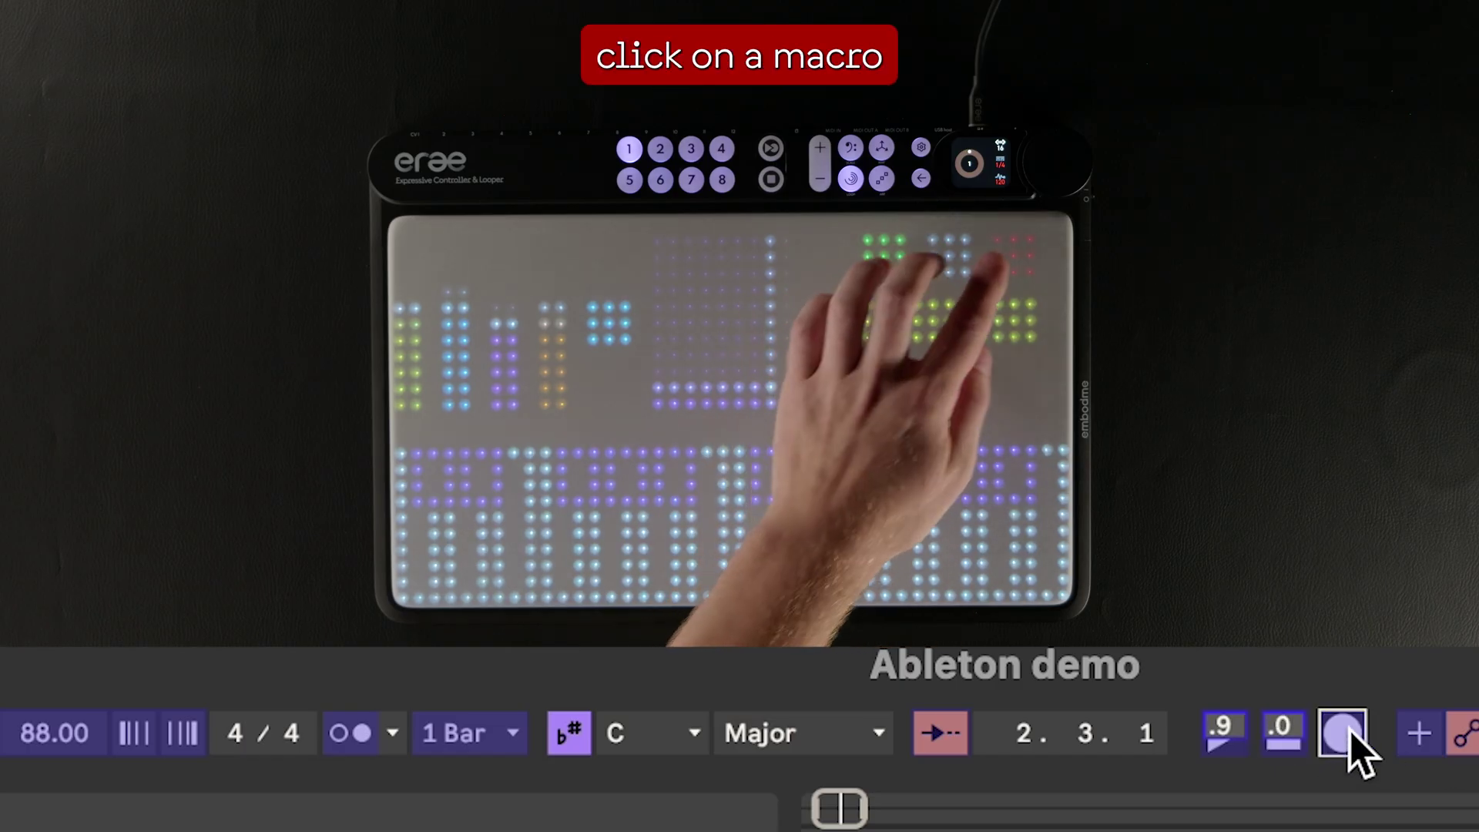
{"action": "left_click", "coordinate": [66, 735]}
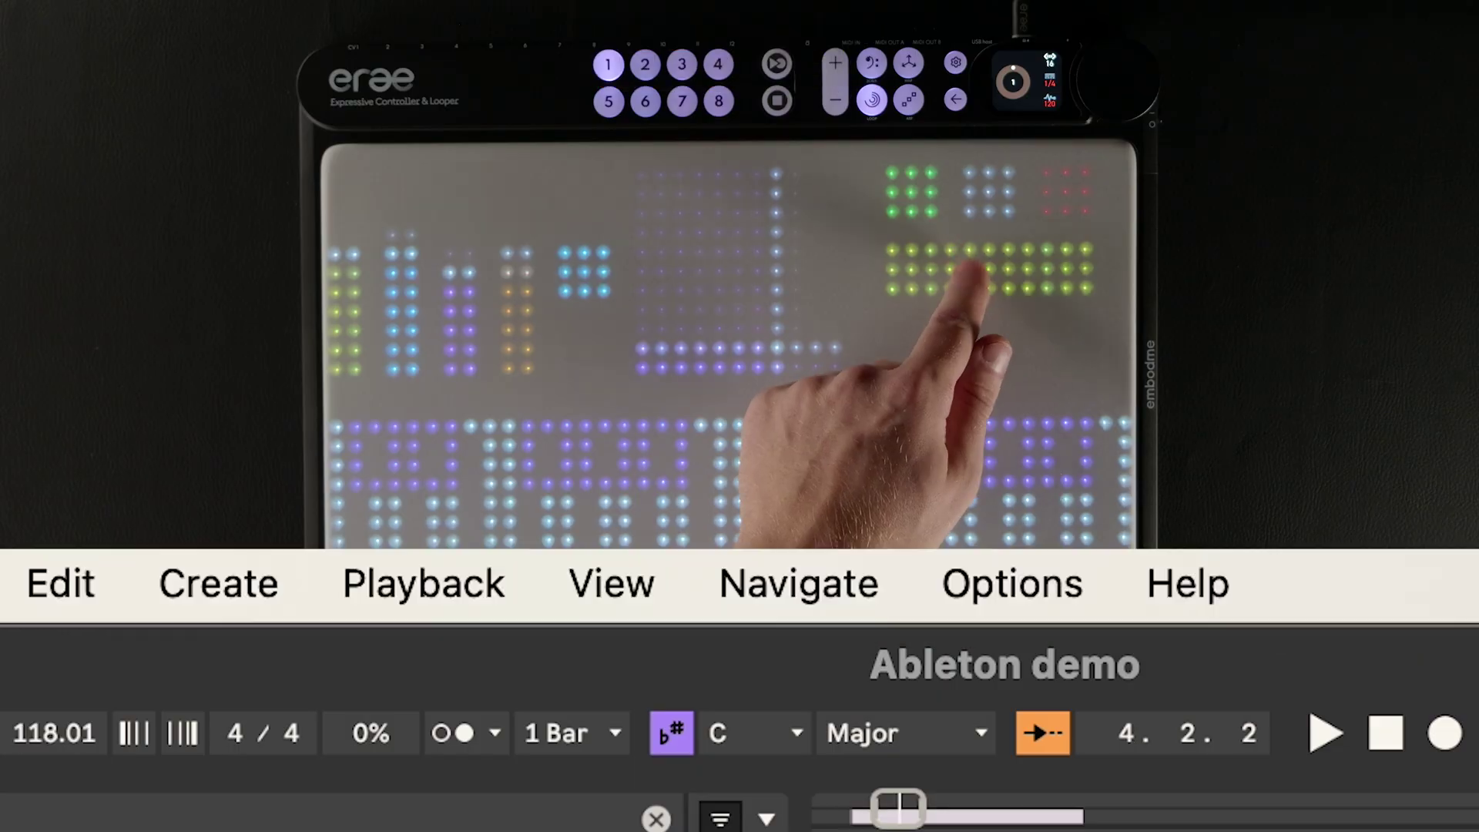
{"action": "left_click", "coordinate": [207, 21]}
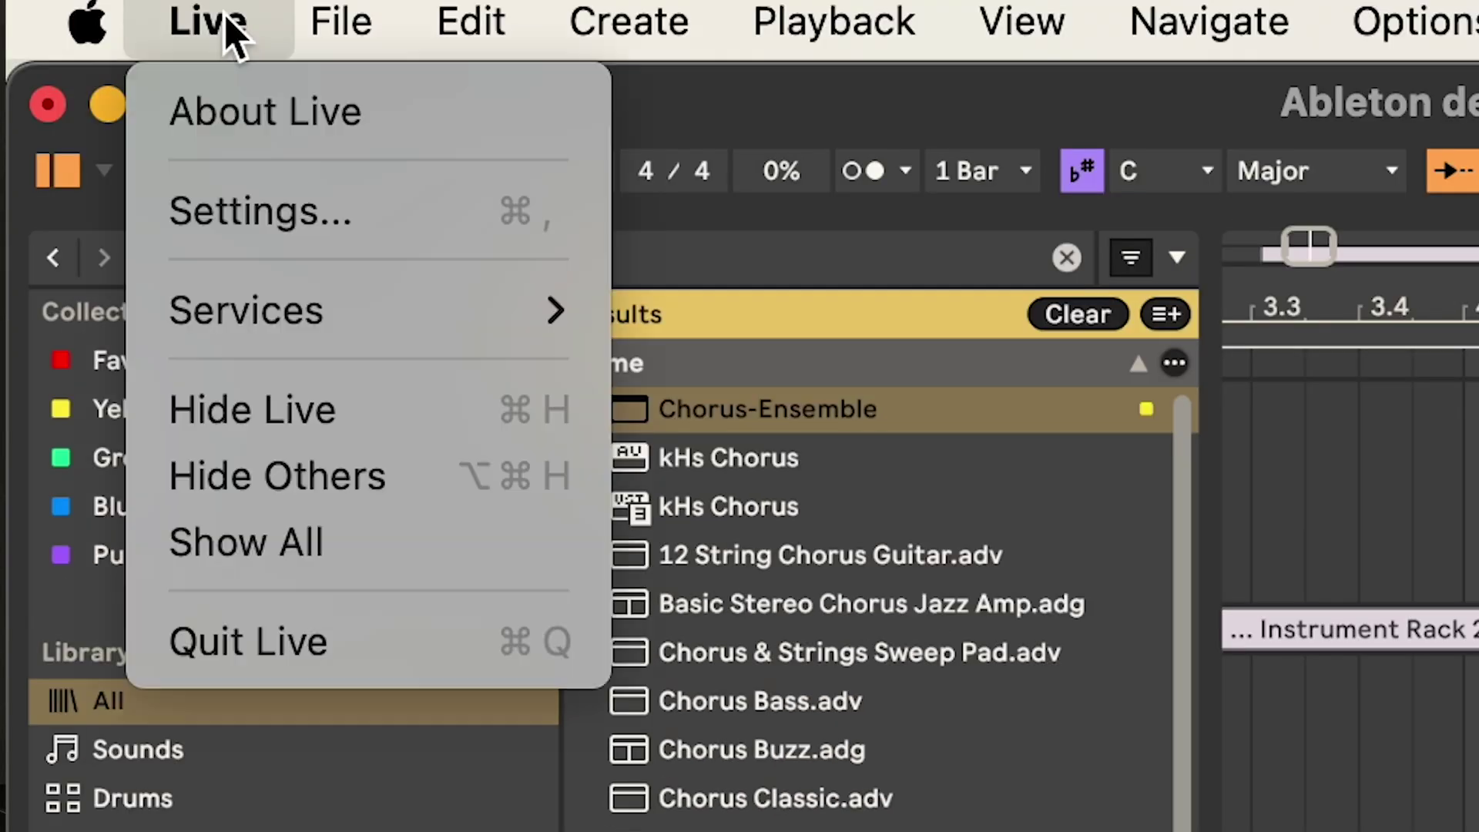
{"action": "mouse_move", "coordinate": [344, 44]}
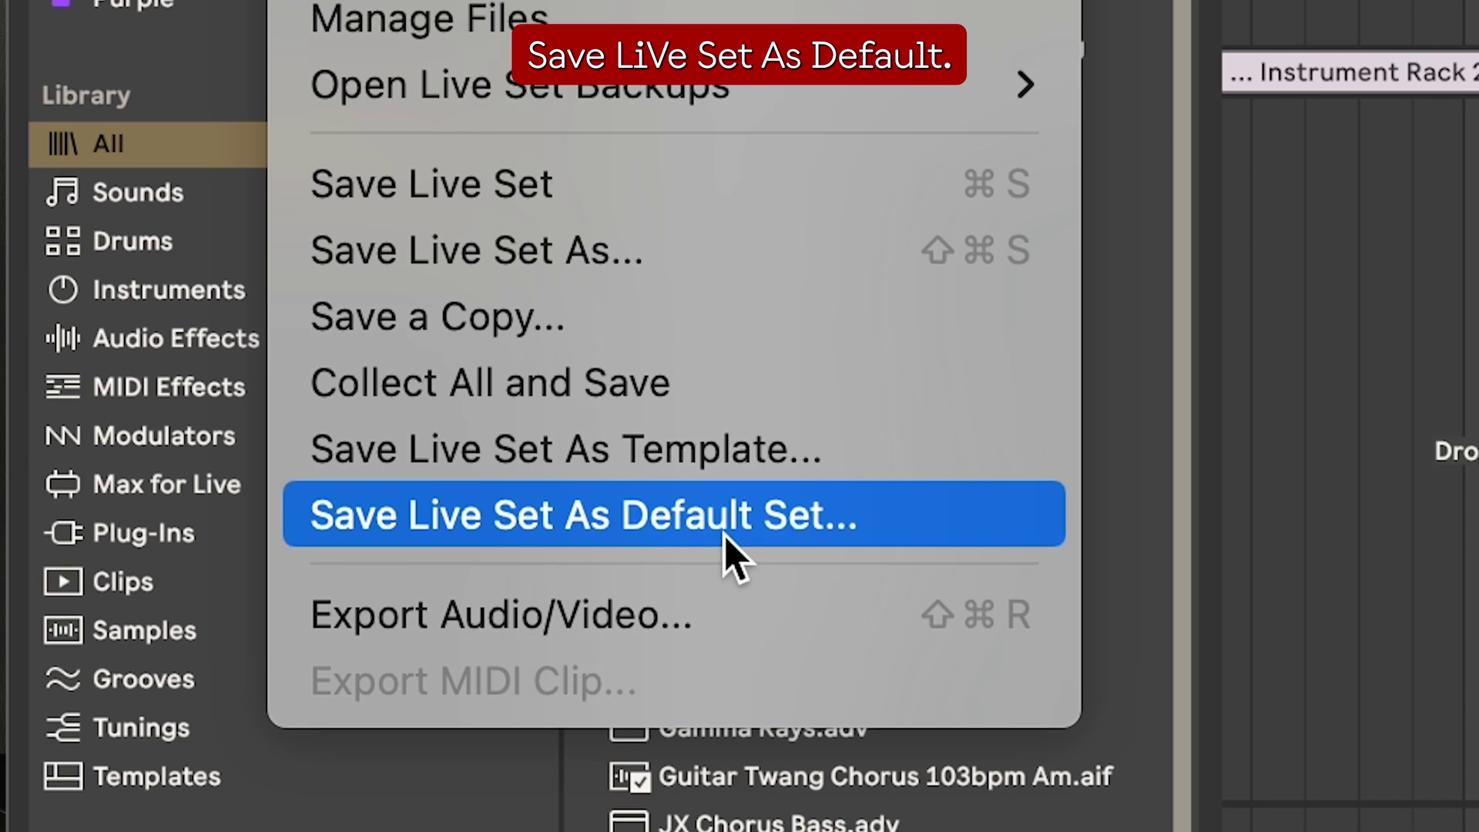
Step: Save the current set as Live's default set, naming the template 'Erae - Start'
{"action": "left_click", "coordinate": [725, 532]}
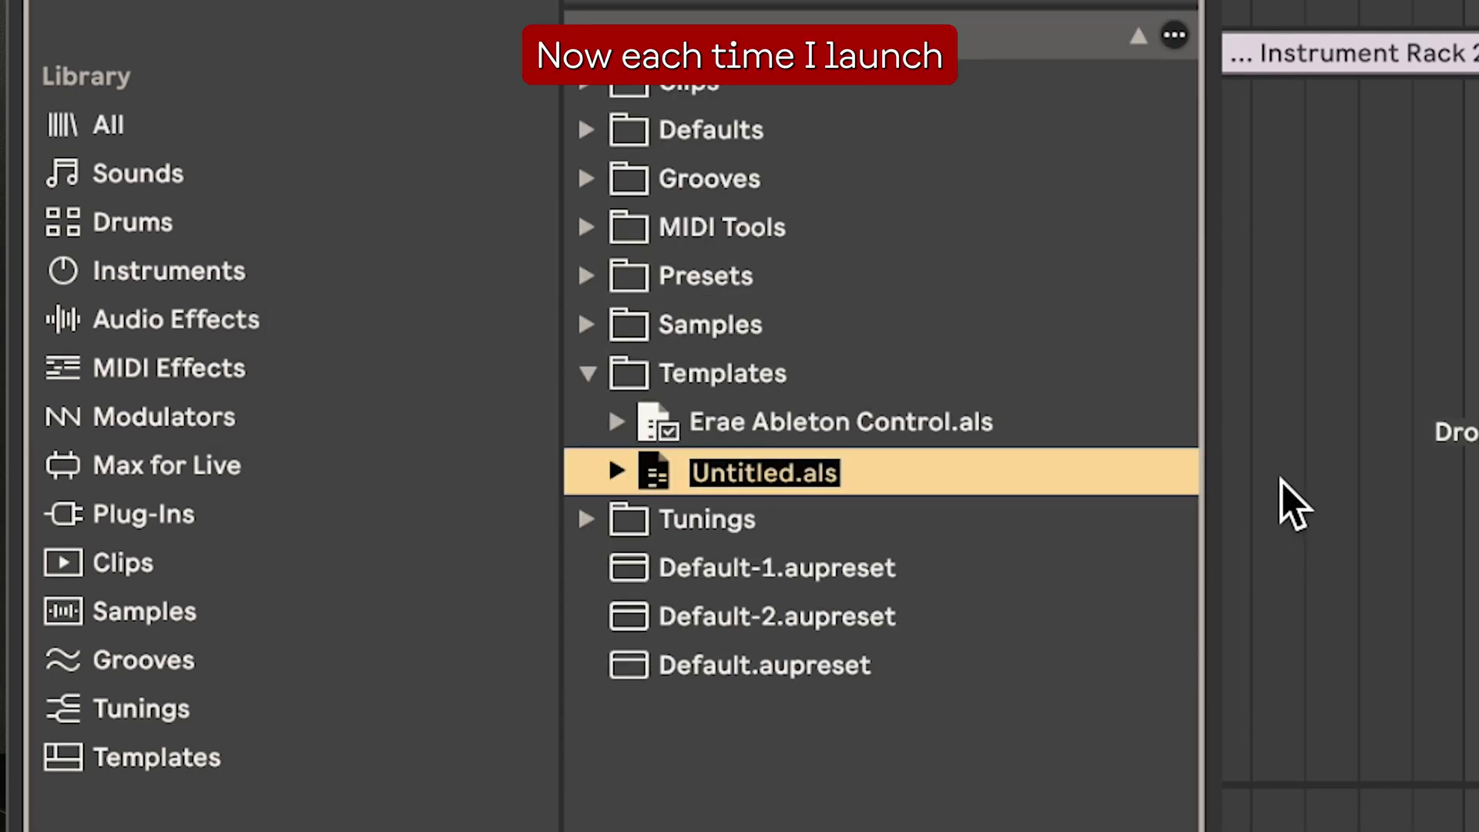
{"action": "type", "text": "Erae "}
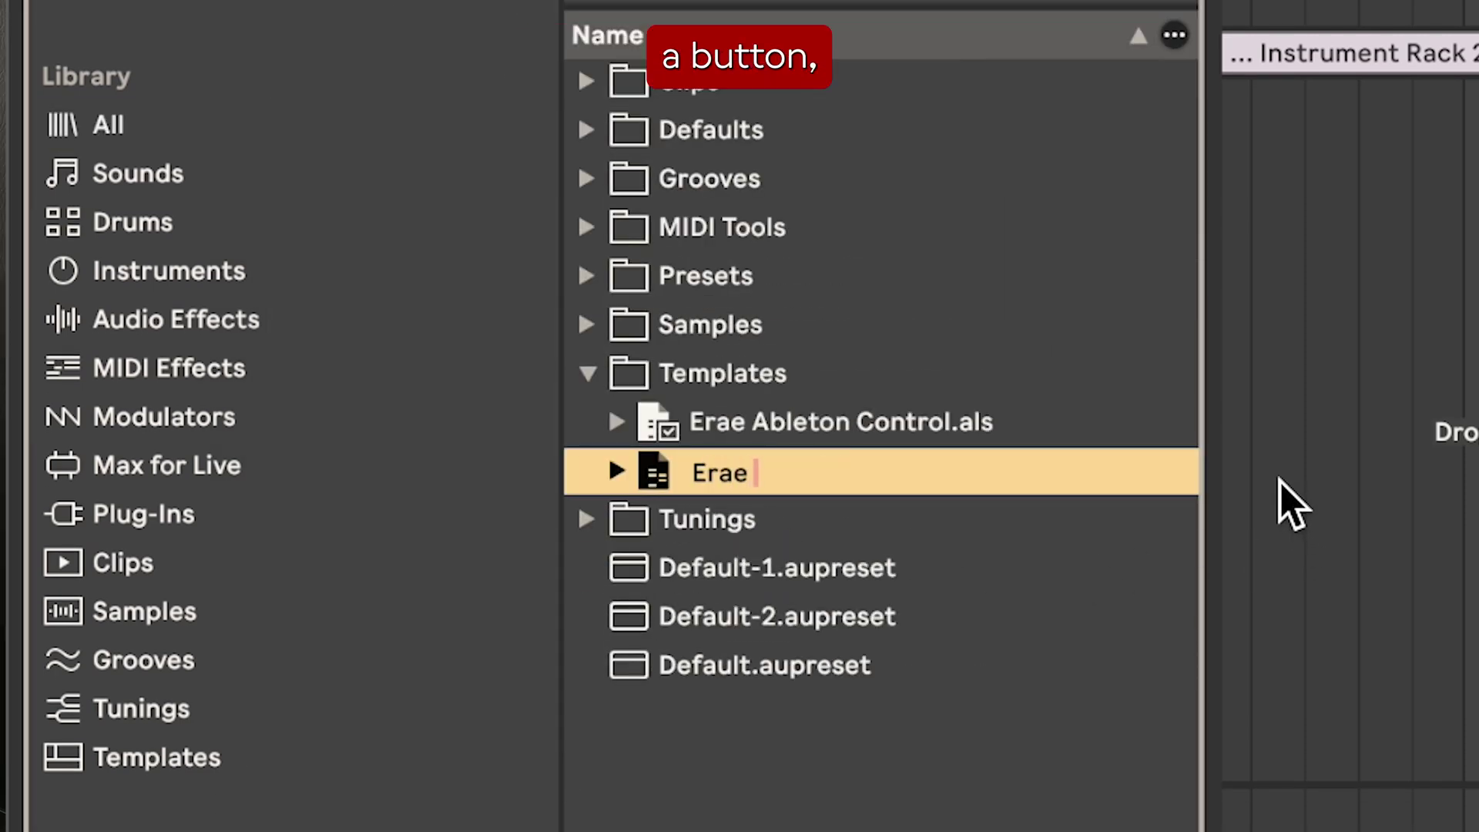
{"action": "type", "text": "- Start"}
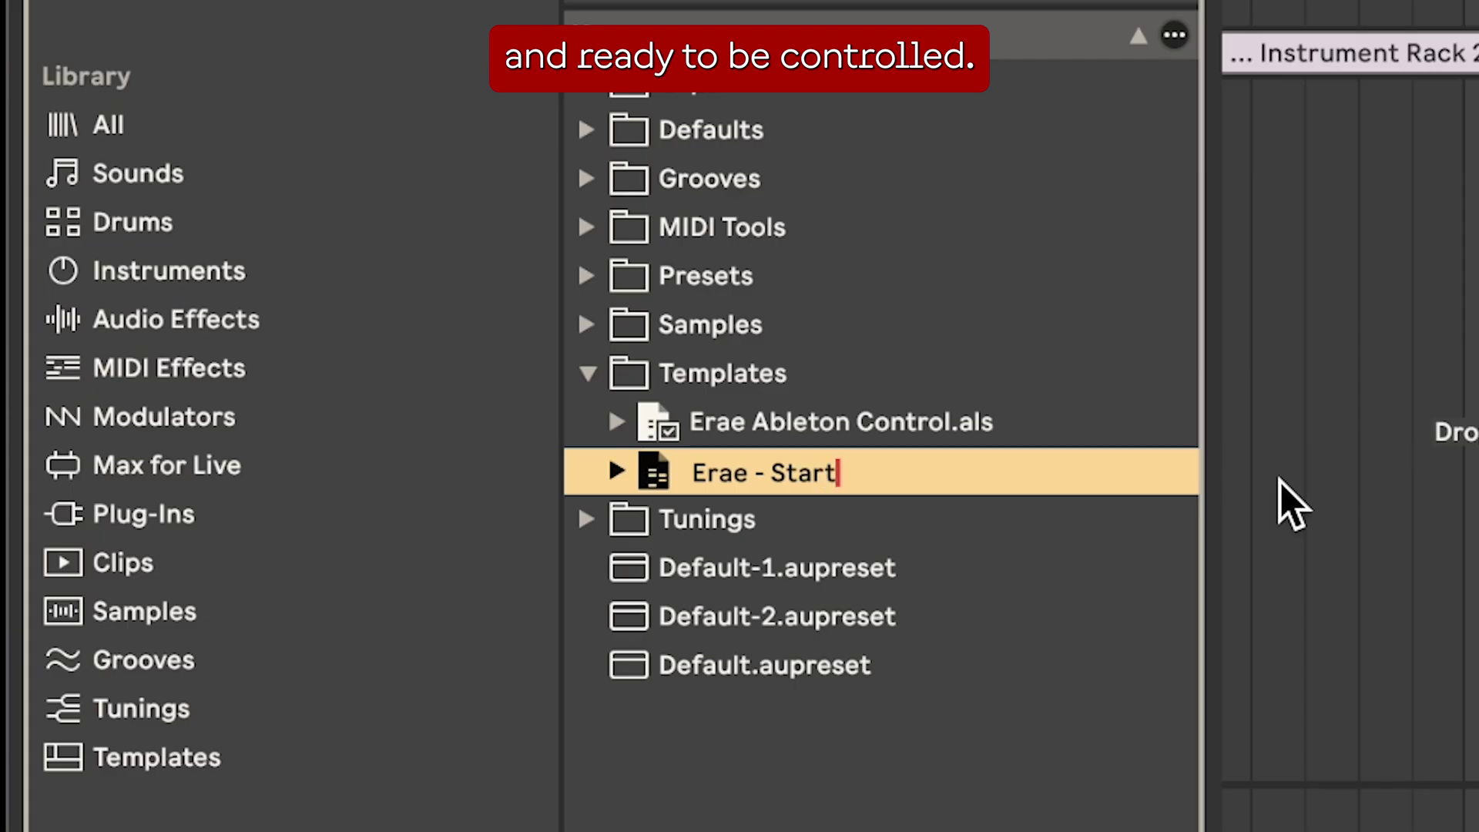
{"action": "key", "text": "Return"}
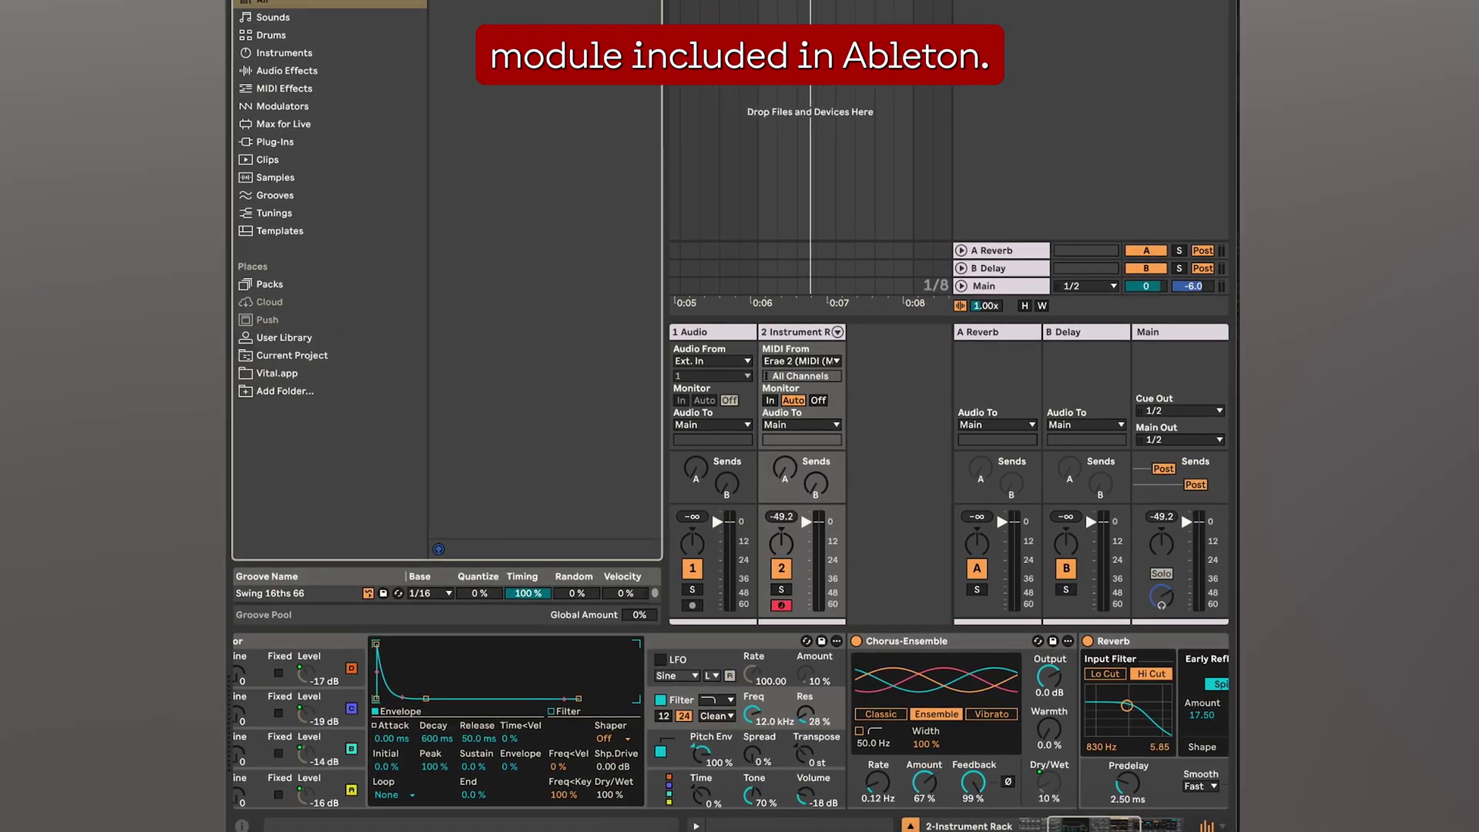
Step: Drag Expression Control from the browser in front of Operator in the Erae 2 chain
{"action": "scroll", "coordinate": [278, 732], "scroll_direction": "left", "scroll_amount": 8}
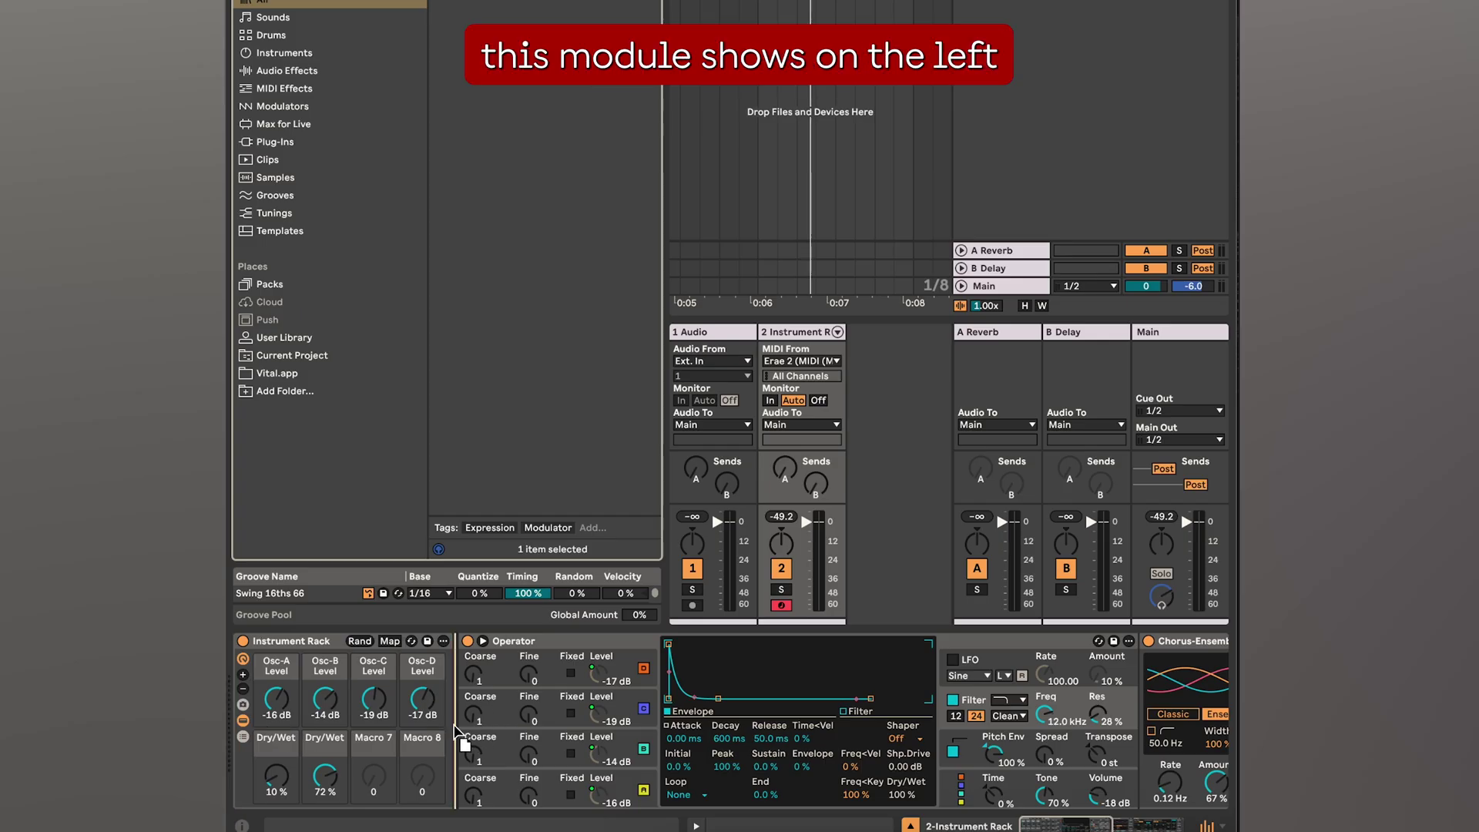
{"action": "left_click_drag", "start_coordinate": [467, 730], "coordinate": [460, 732]}
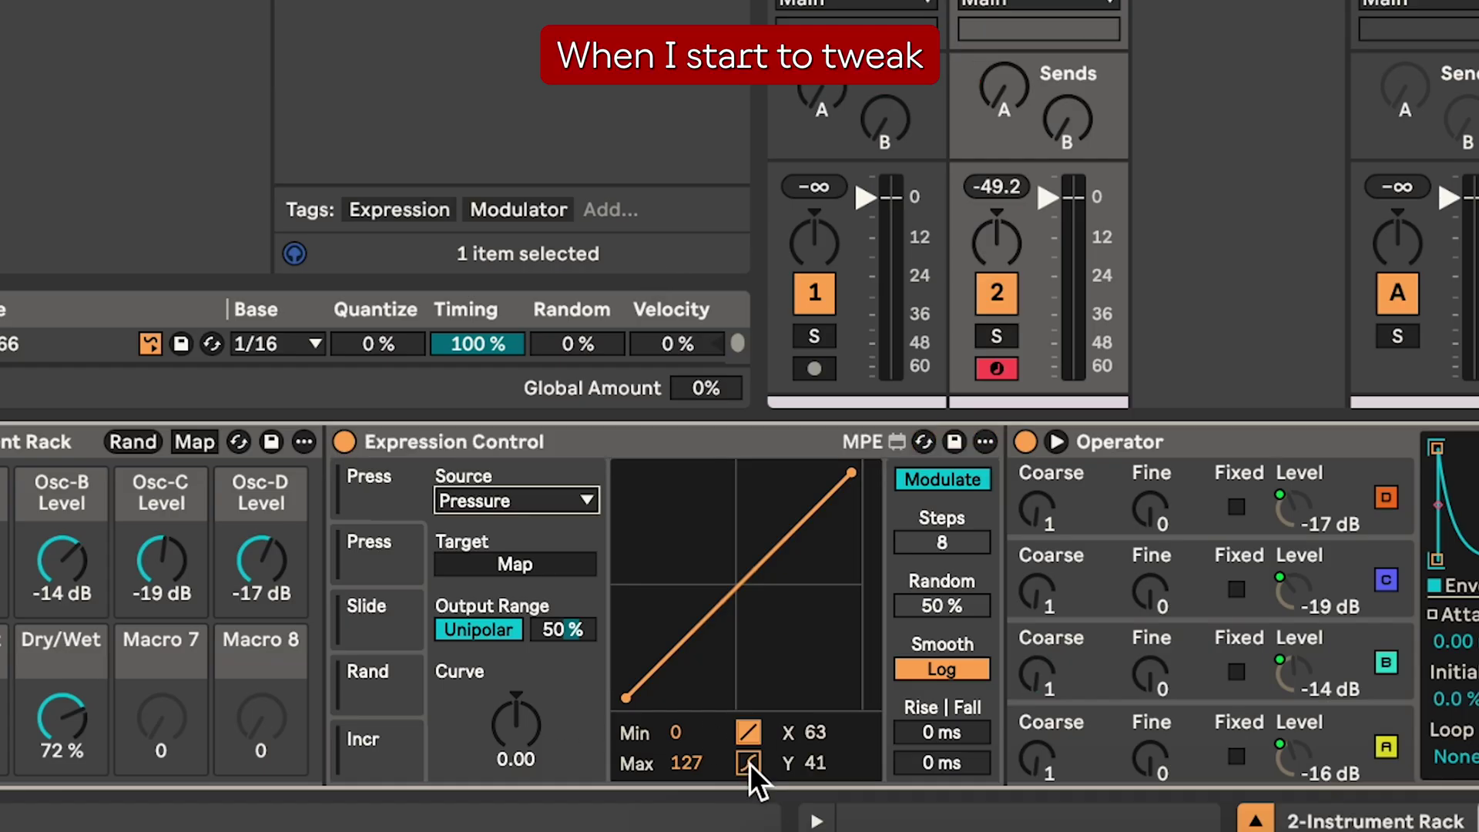
Step: Give Expression Control an S-shaped curve mapped to oscillator Fine tuning at 100% output range
{"action": "left_click", "coordinate": [748, 762]}
{"action": "left_click_drag", "start_coordinate": [477, 726], "coordinate": [476, 802]}
{"action": "left_click_drag", "start_coordinate": [734, 631], "coordinate": [740, 718]}
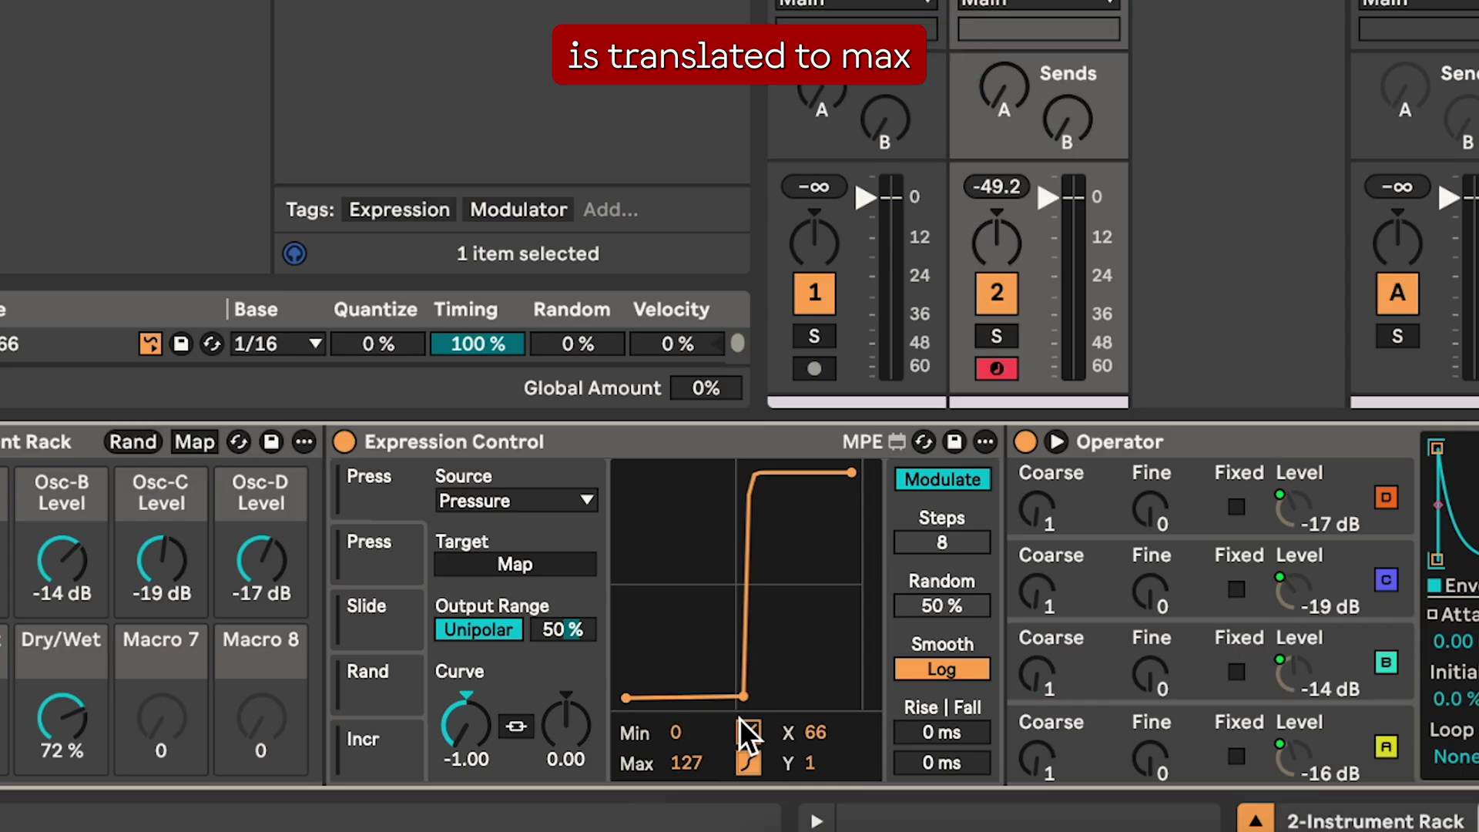
{"action": "left_click", "coordinate": [536, 572]}
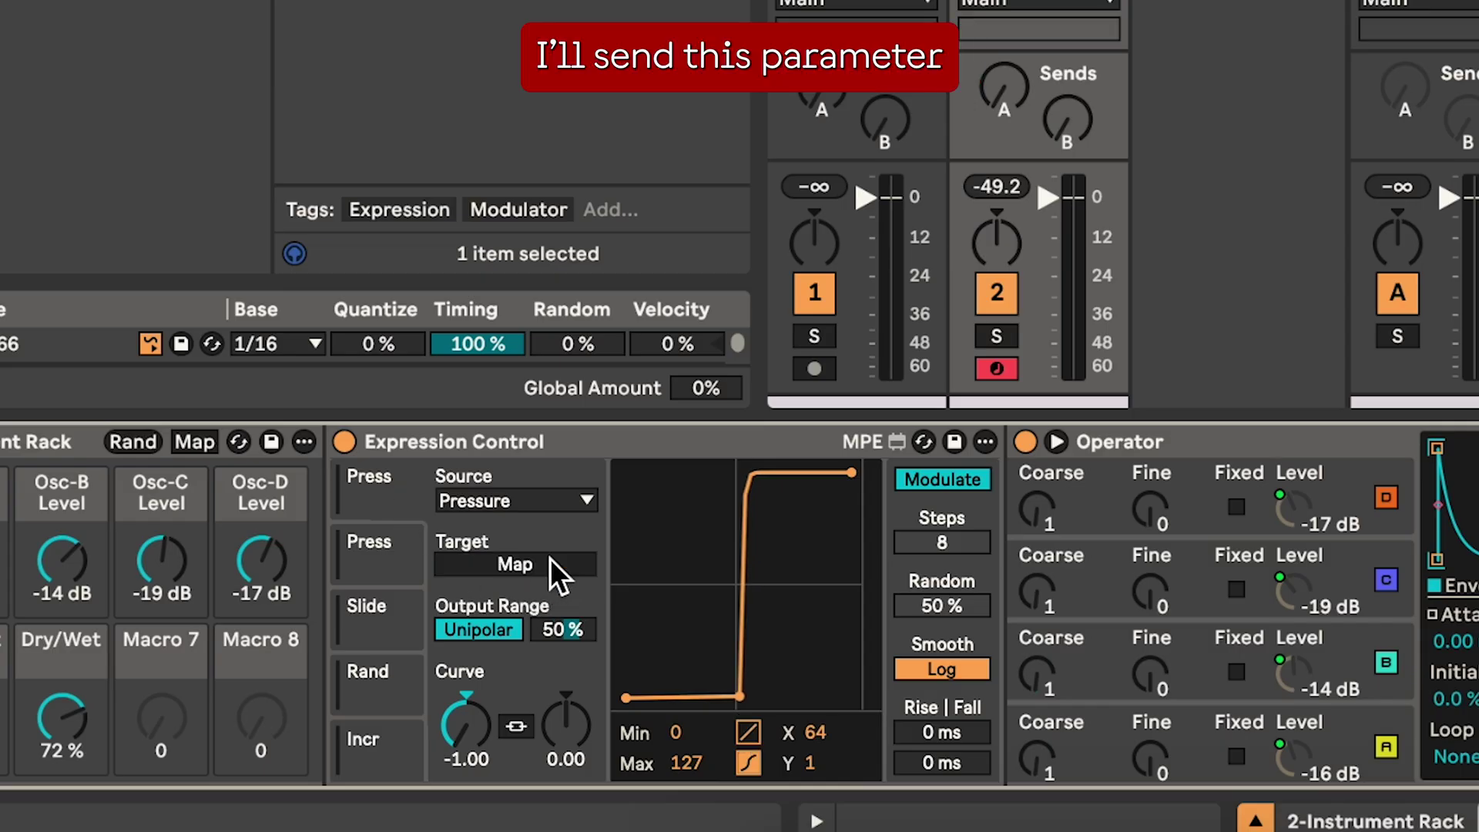
{"action": "left_click", "coordinate": [1152, 756]}
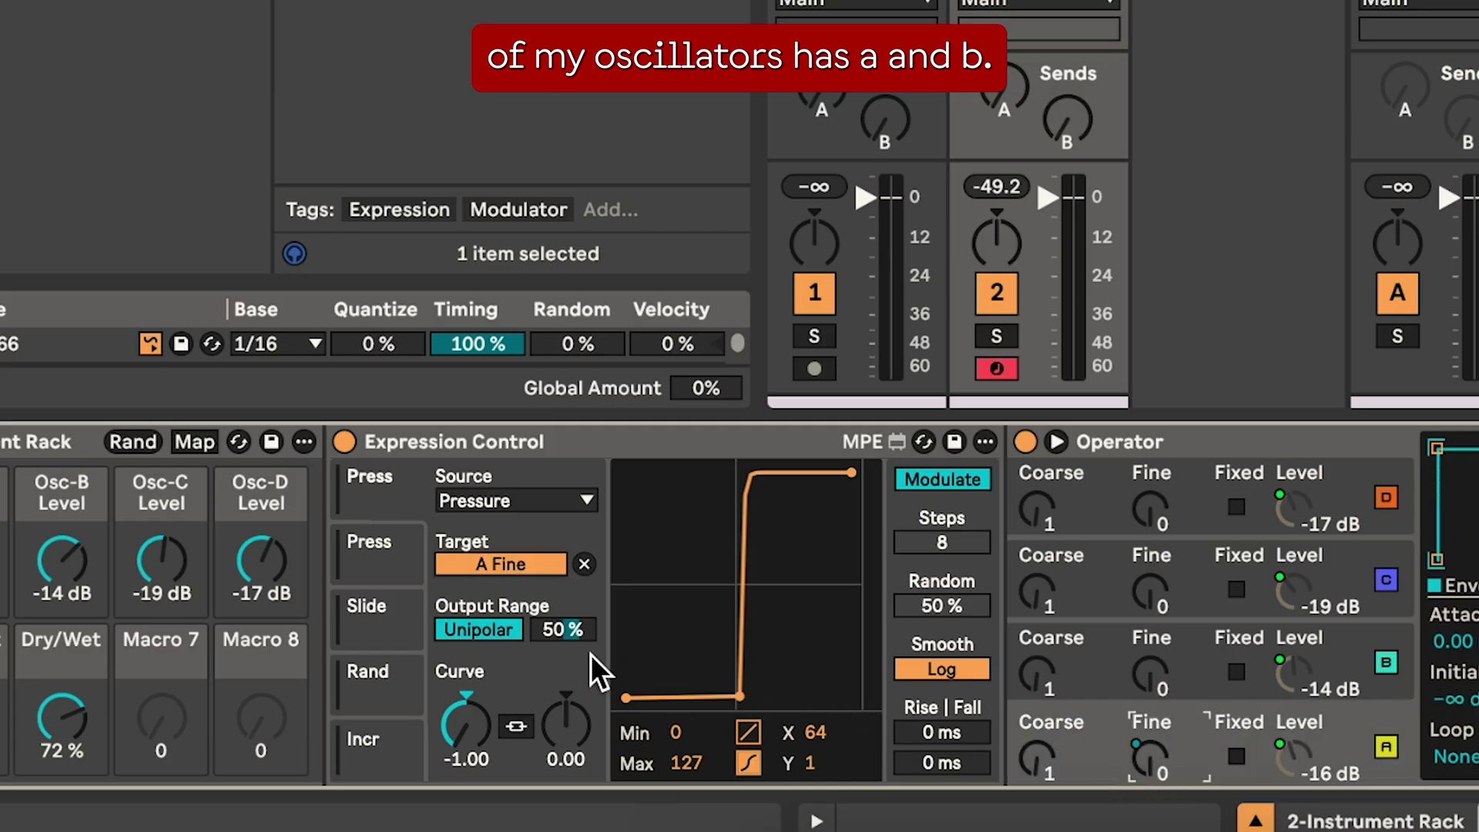
{"action": "left_click_drag", "start_coordinate": [562, 629], "coordinate": [562, 624]}
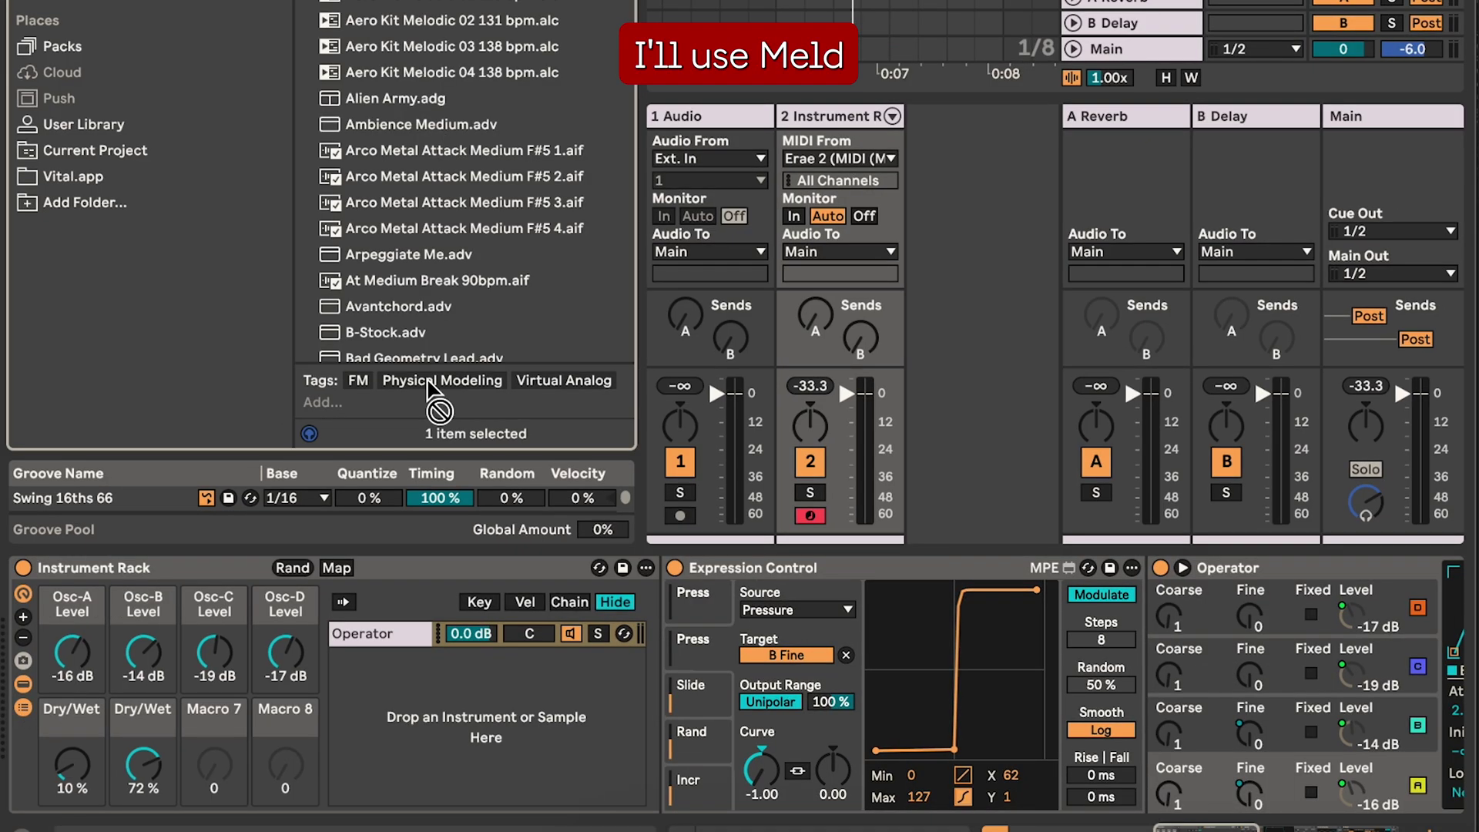
Step: Add Meld into the rack and set its oscillator A to Swarm Sine
{"action": "left_click_drag", "start_coordinate": [449, 407], "coordinate": [444, 716]}
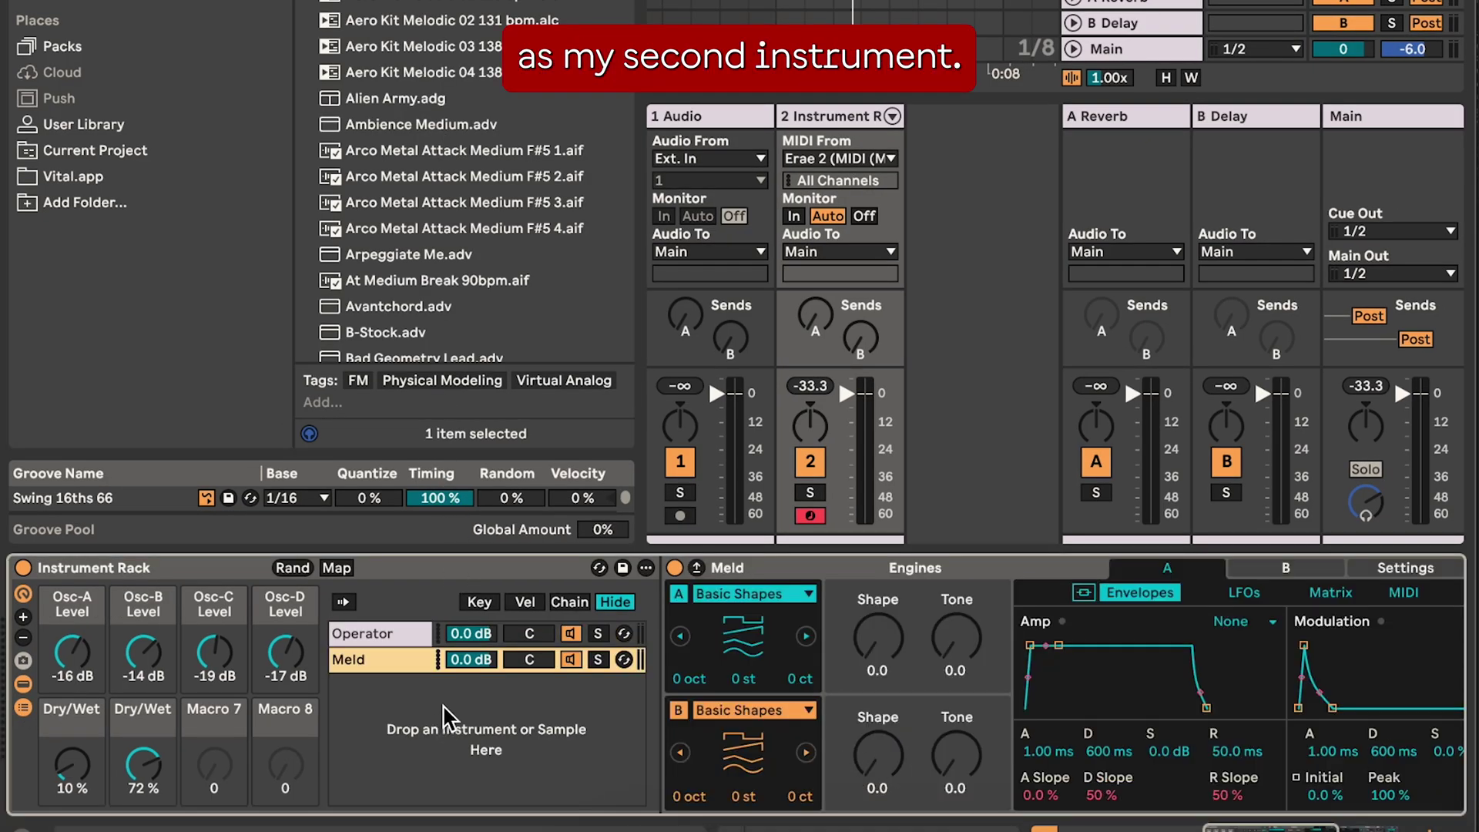
{"action": "left_click", "coordinate": [767, 594]}
{"action": "left_click", "coordinate": [770, 202]}
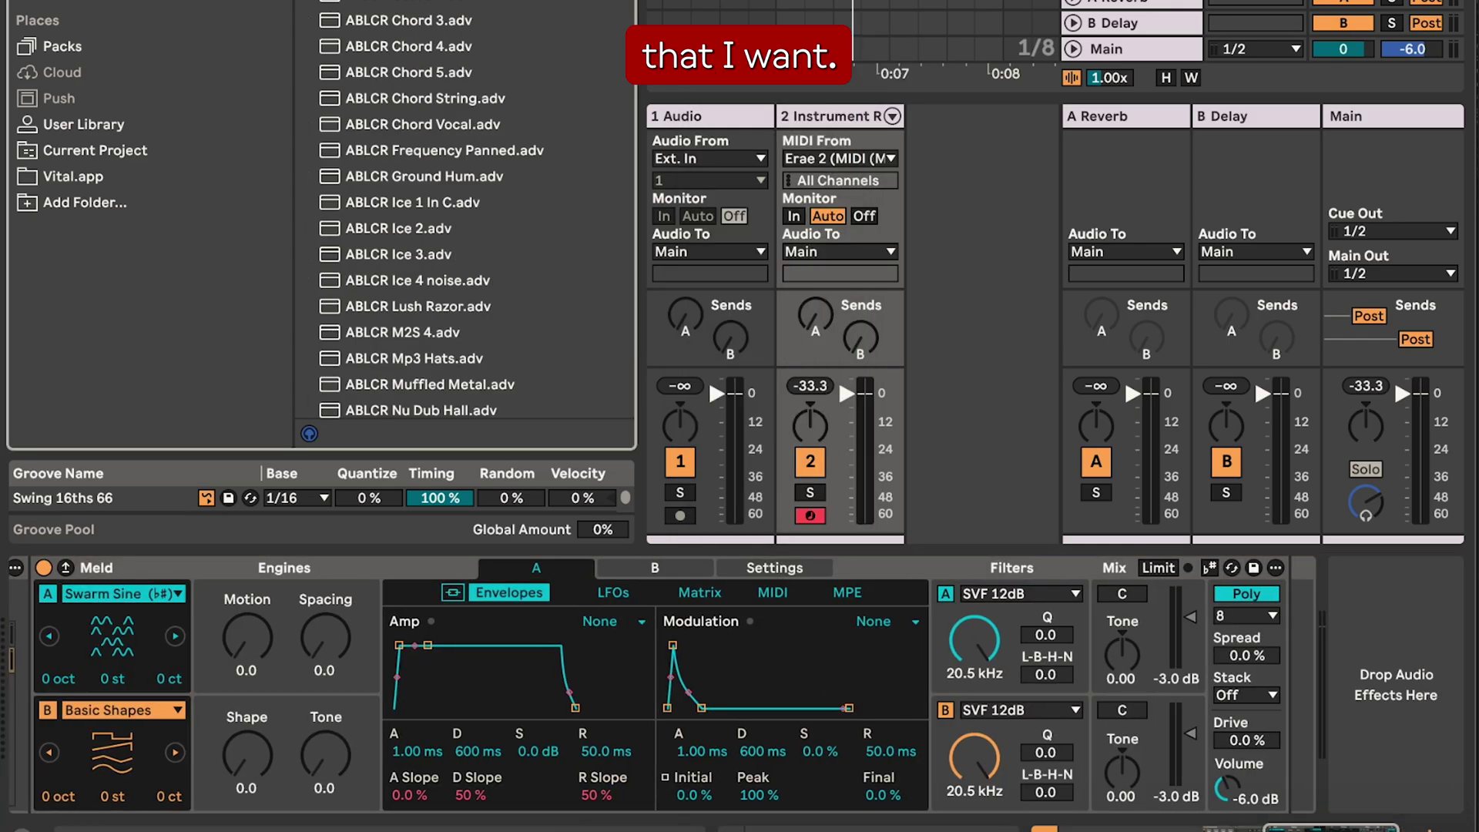
Step: Add a Reverb after Meld, lower oscillator B to -50 dB and raise Meld's Motion
{"action": "left_click_drag", "start_coordinate": [418, 410], "coordinate": [870, 643]}
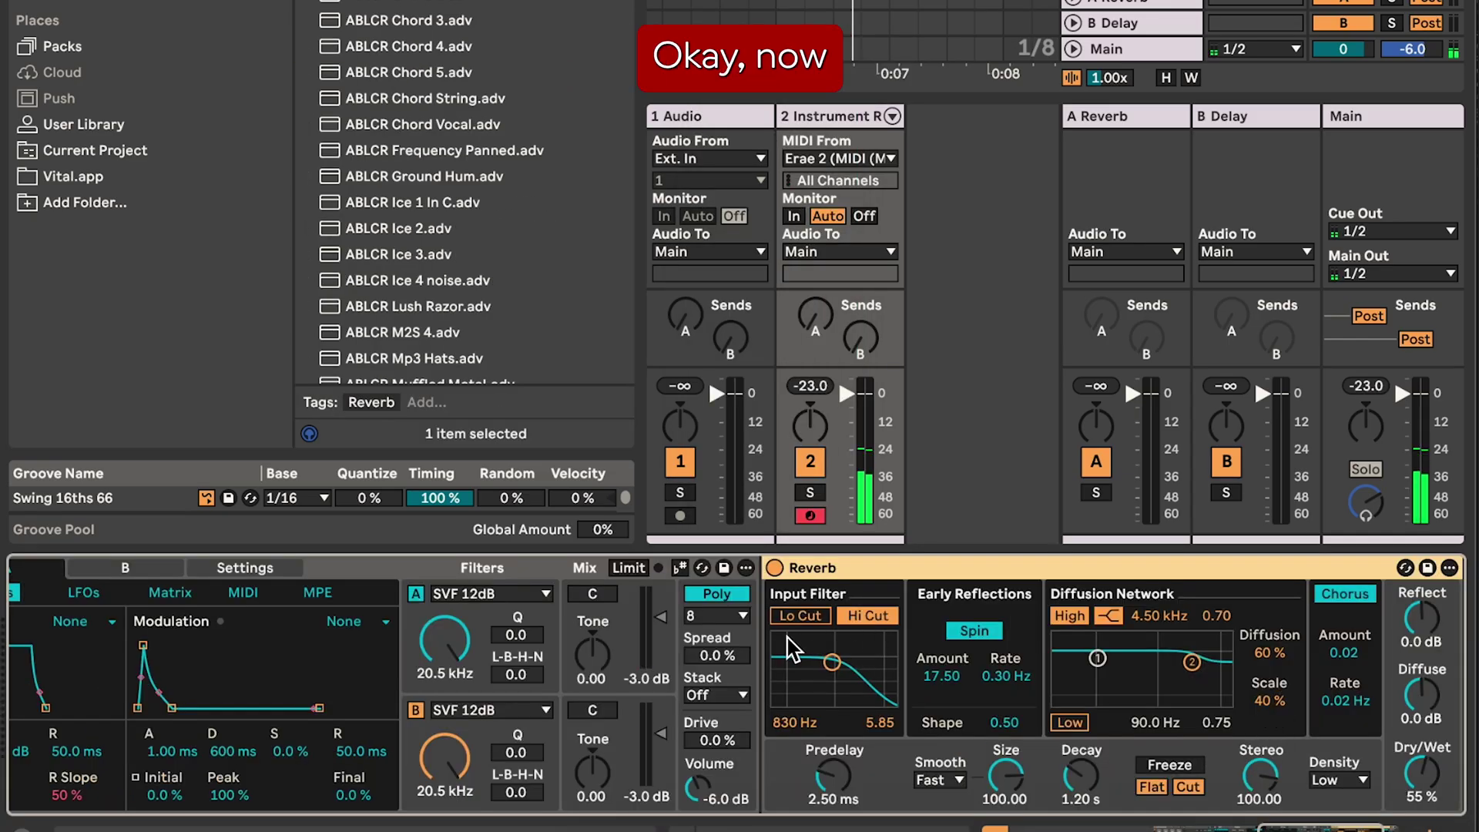
{"action": "scroll", "coordinate": [483, 741], "scroll_direction": "left", "scroll_amount": 15}
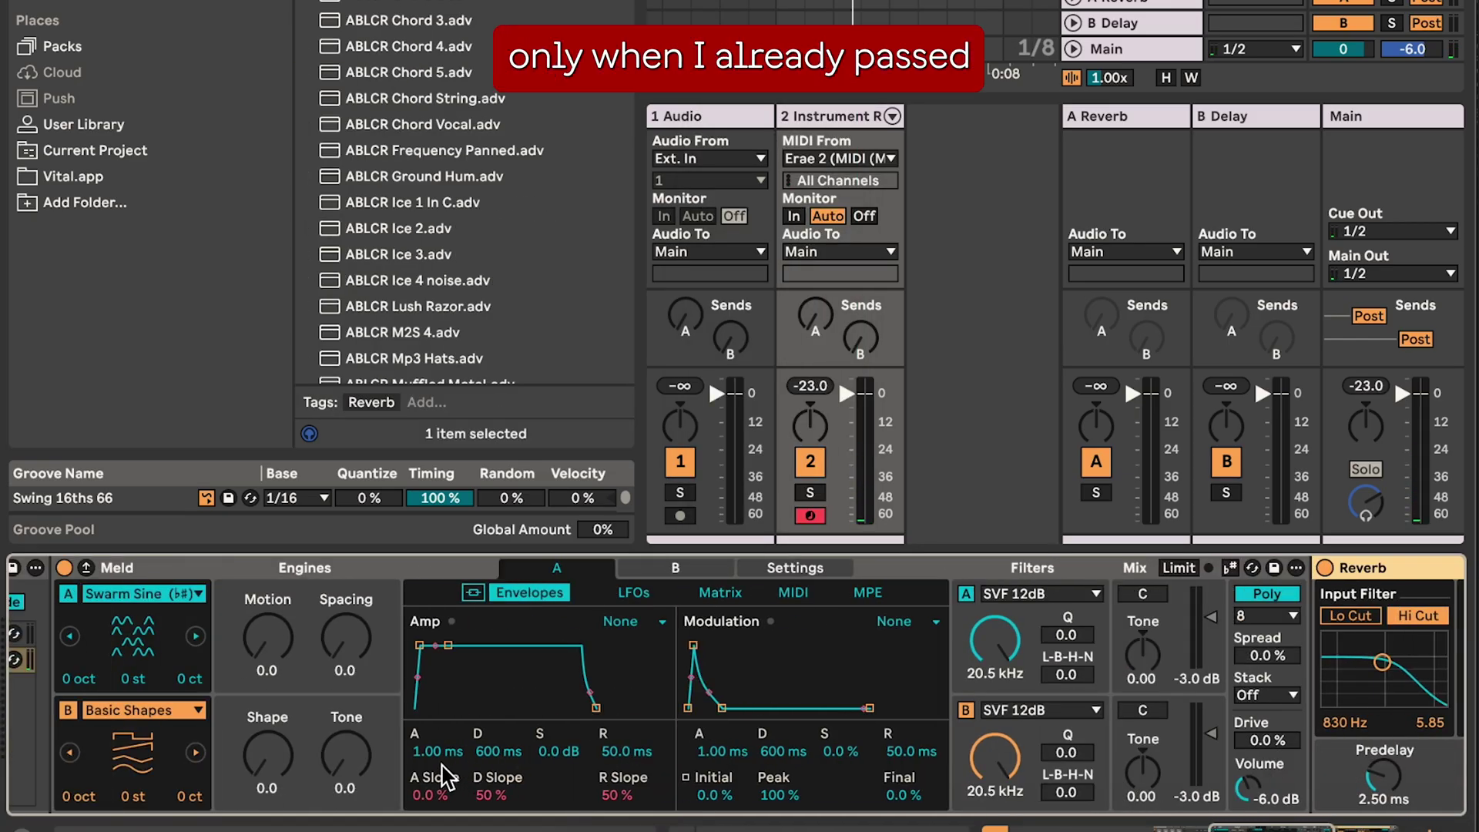
{"action": "scroll", "coordinate": [457, 751], "scroll_direction": "right", "scroll_amount": 15}
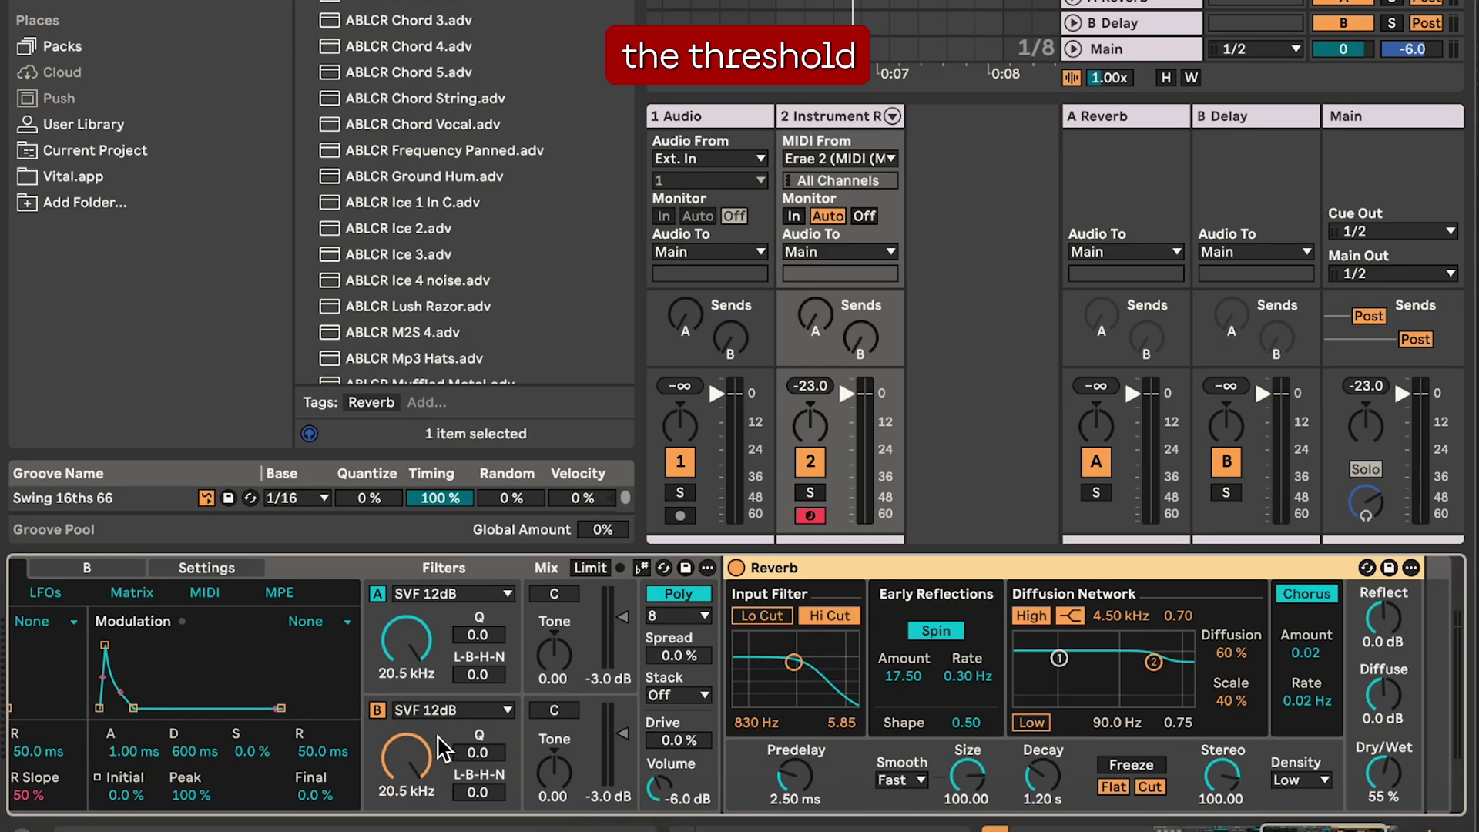
{"action": "scroll", "coordinate": [597, 625], "scroll_direction": "left", "scroll_amount": 15}
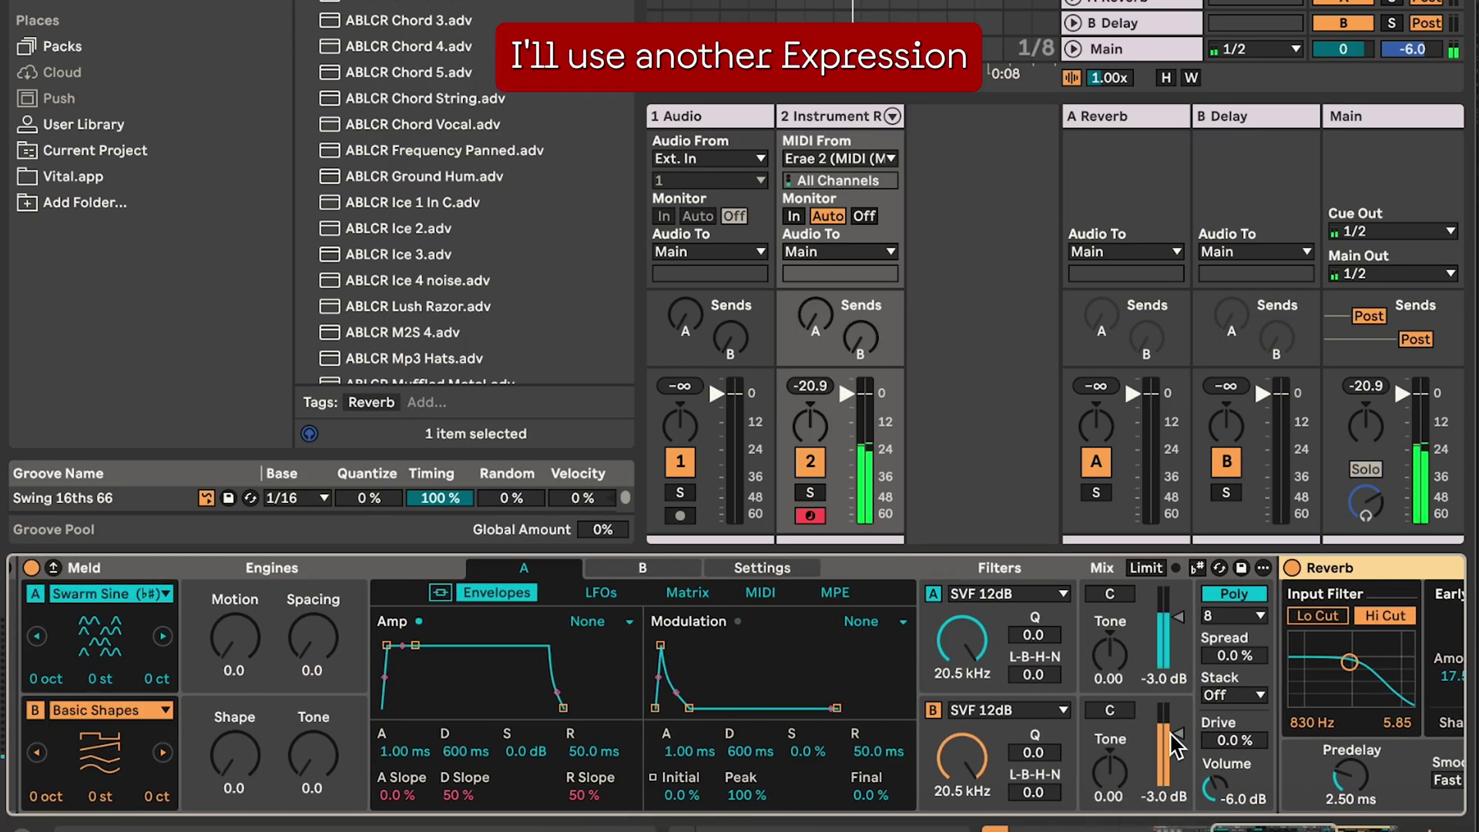
{"action": "left_click_drag", "start_coordinate": [1146, 746], "coordinate": [1146, 778]}
{"action": "left_click_drag", "start_coordinate": [245, 643], "coordinate": [245, 617]}
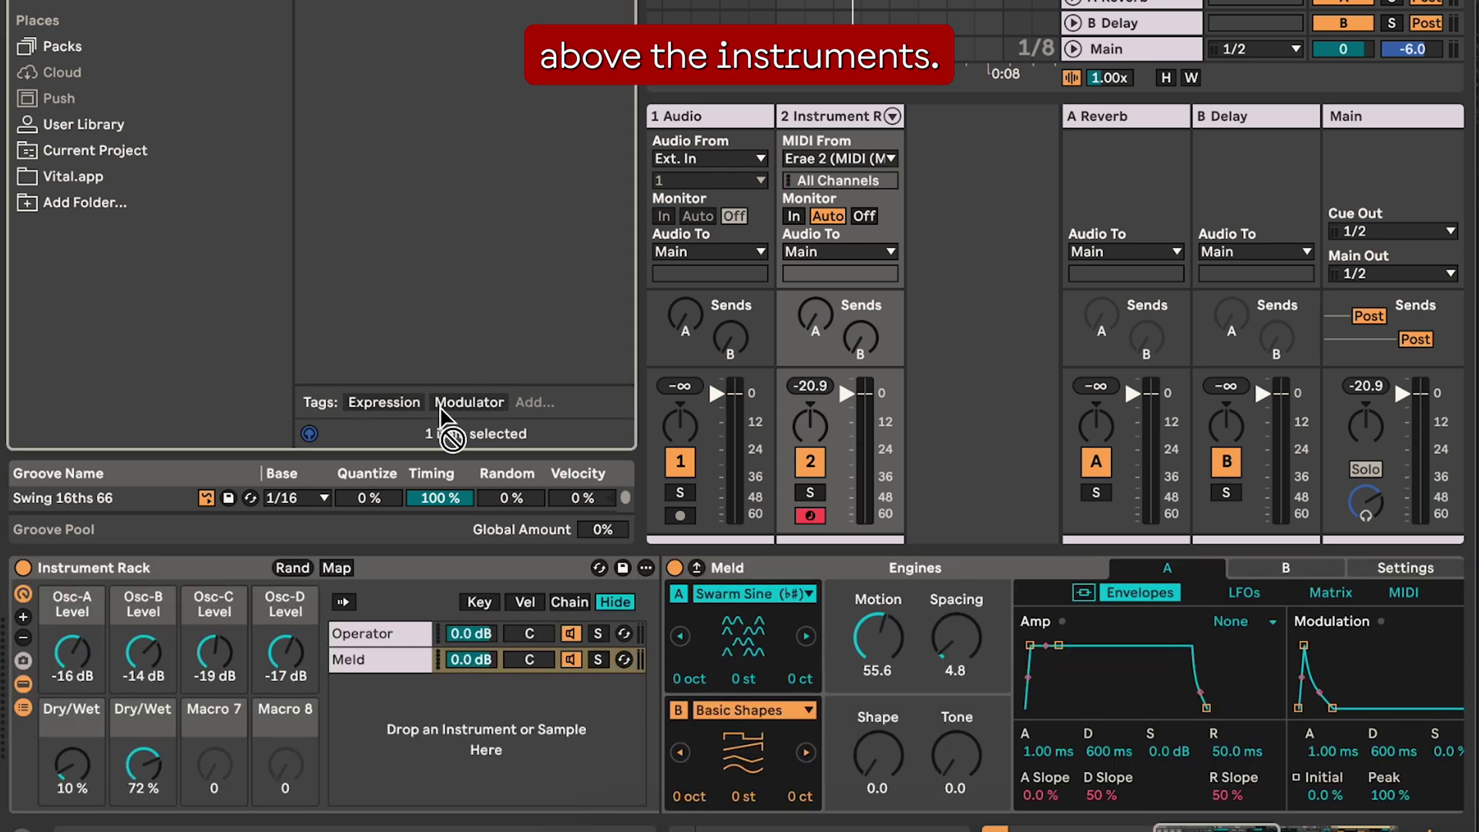
{"action": "scroll", "coordinate": [308, 497], "scroll_direction": "down", "scroll_amount": 1}
{"action": "left_click", "coordinate": [92, 618]}
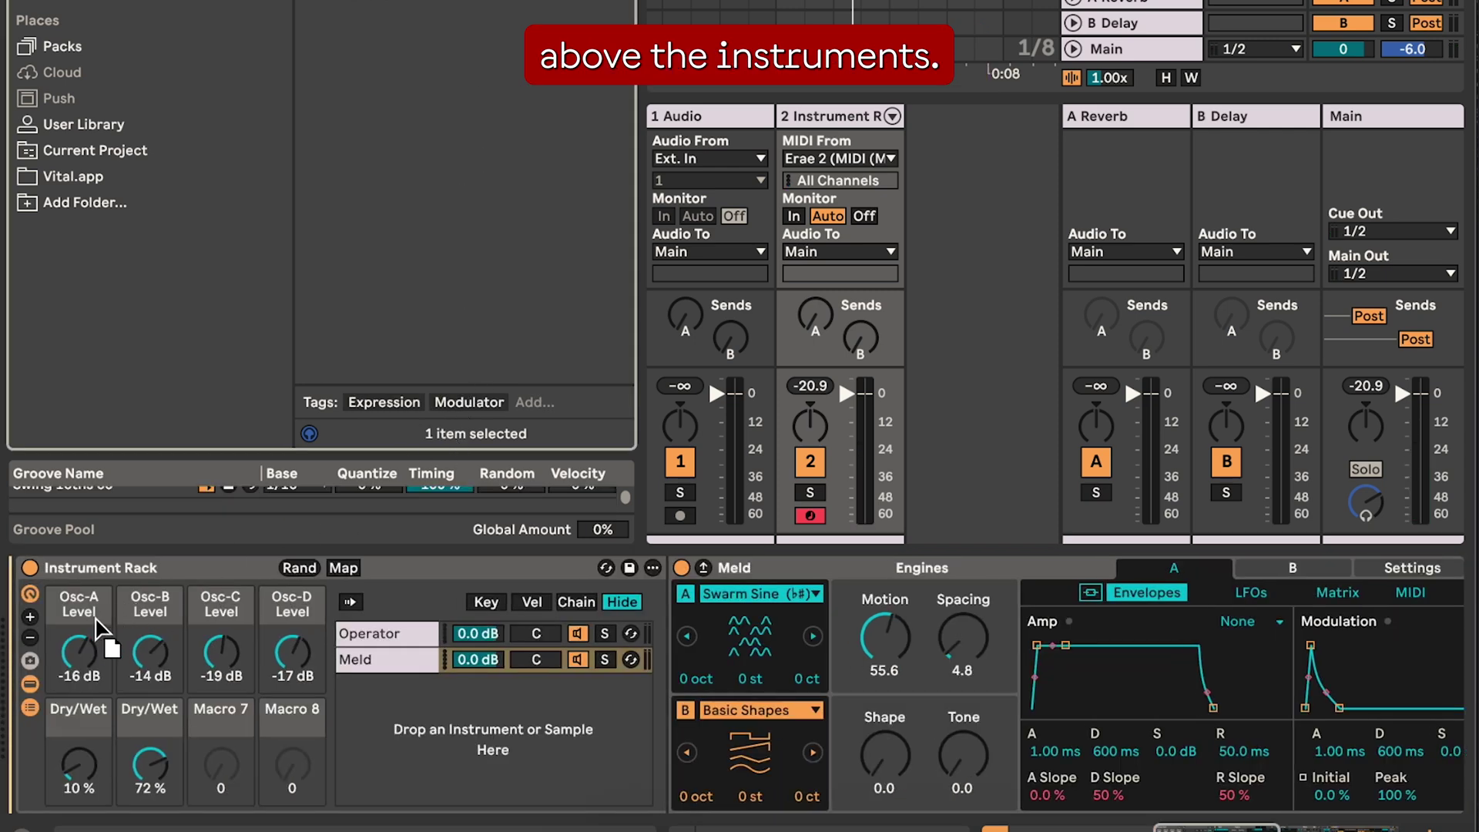
Step: Insert Expression Control before the rack with Pressure source, reshaped curve, and Meld chain at -∞ dB
{"action": "key", "text": "Return"}
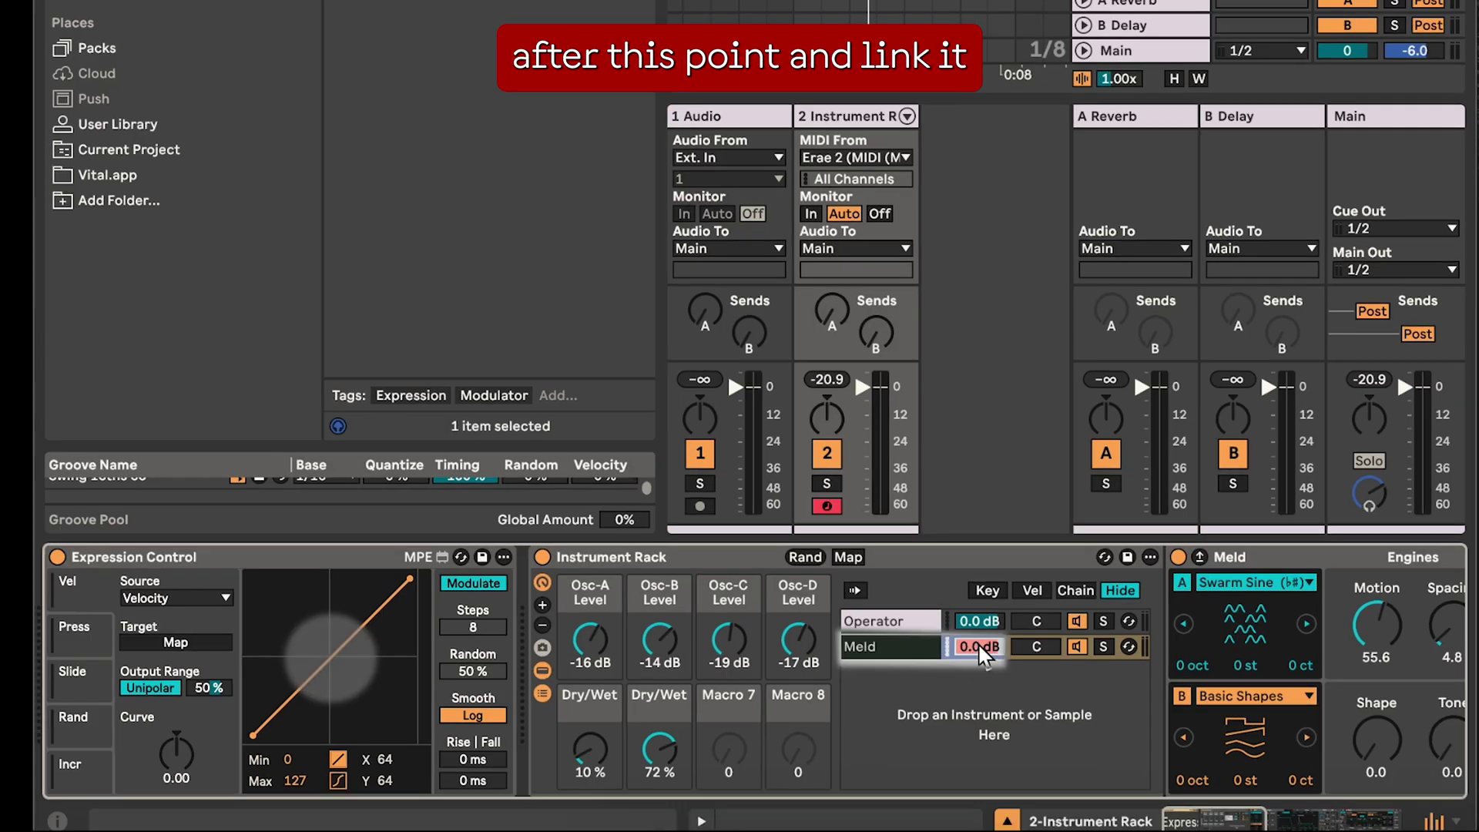
{"action": "left_click_drag", "start_coordinate": [966, 660], "coordinate": [966, 697]}
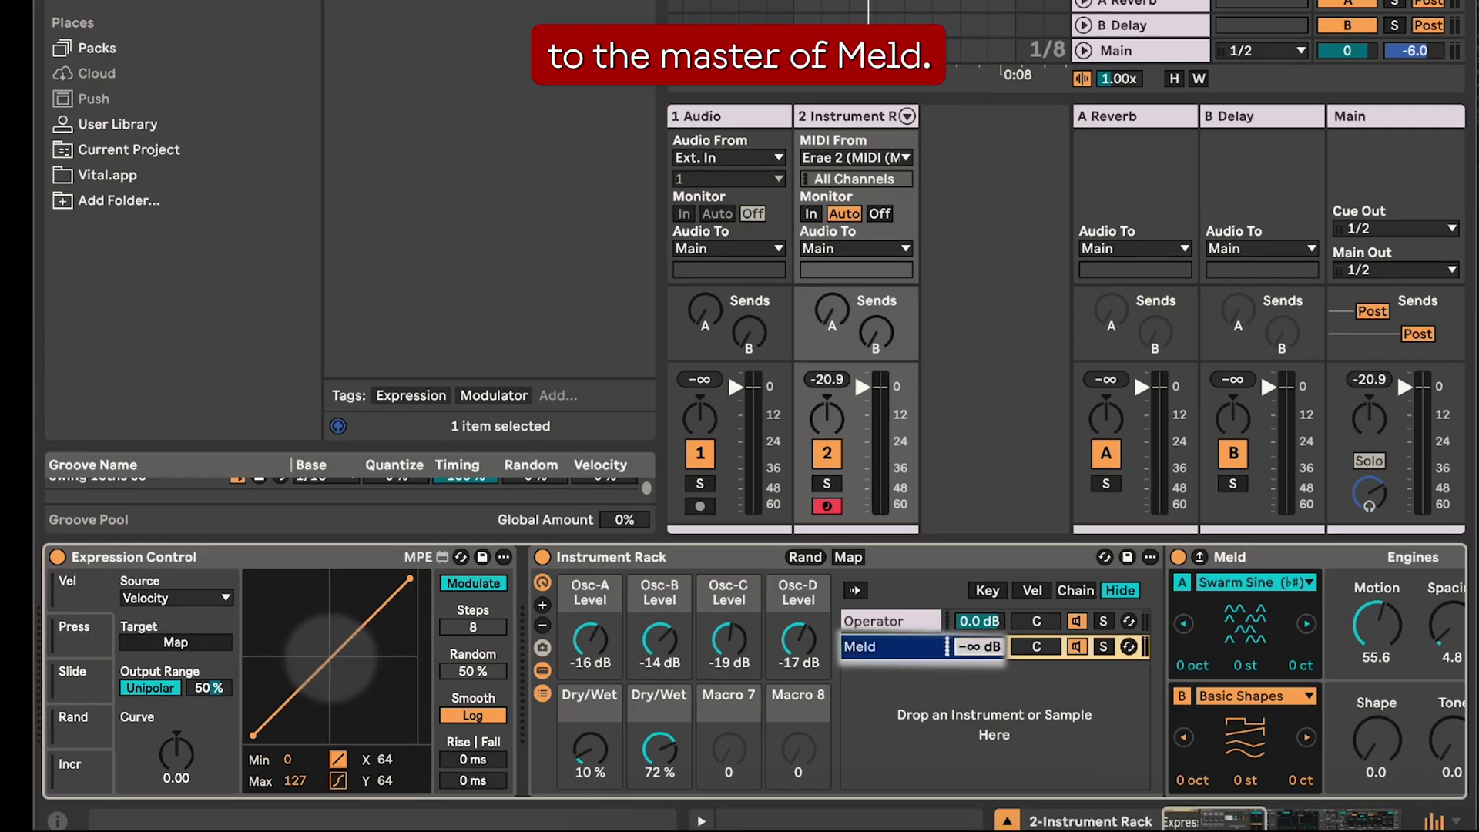
{"action": "left_click", "coordinate": [188, 599]}
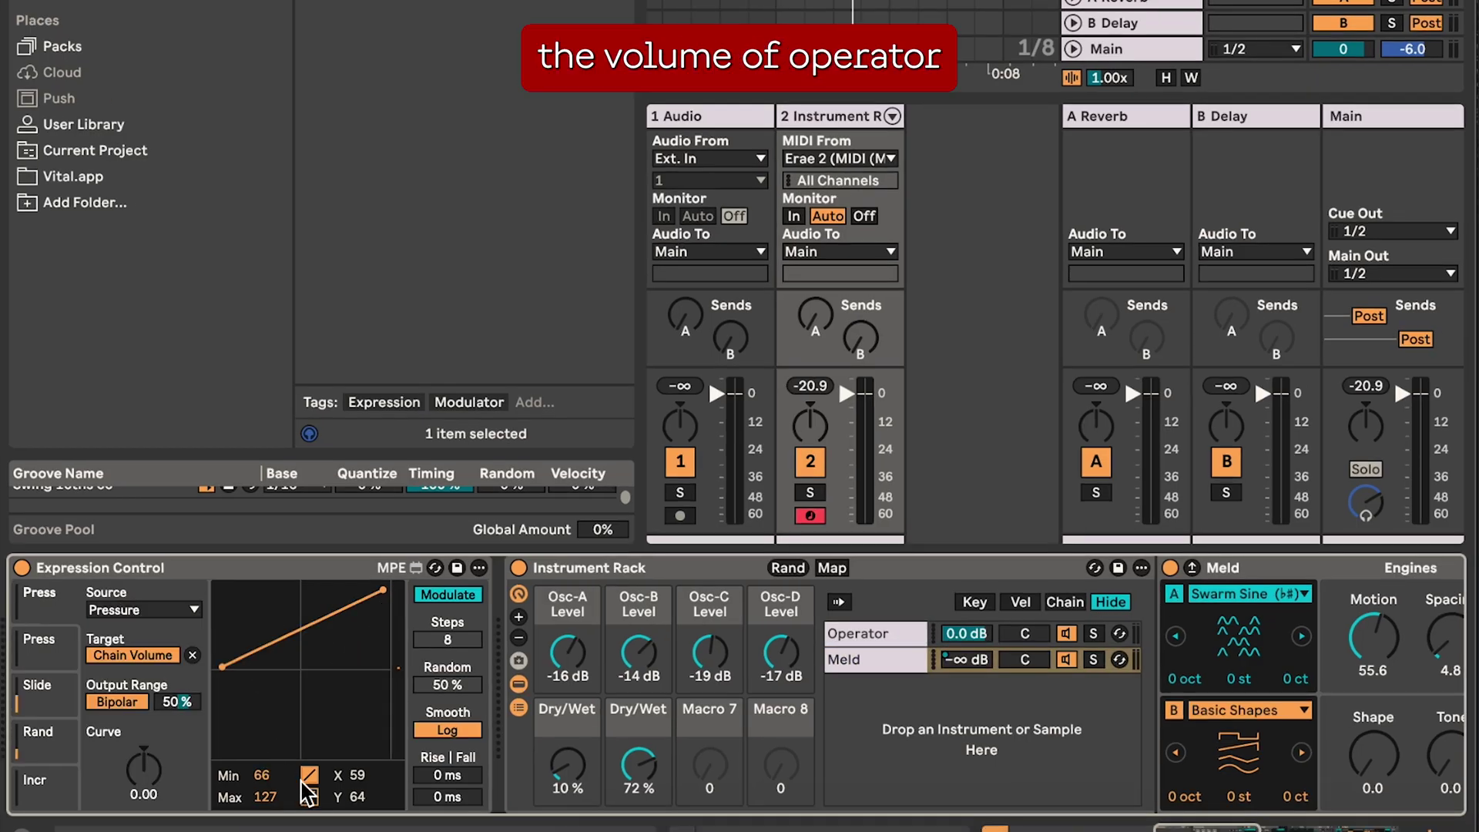
{"action": "left_click", "coordinate": [336, 780]}
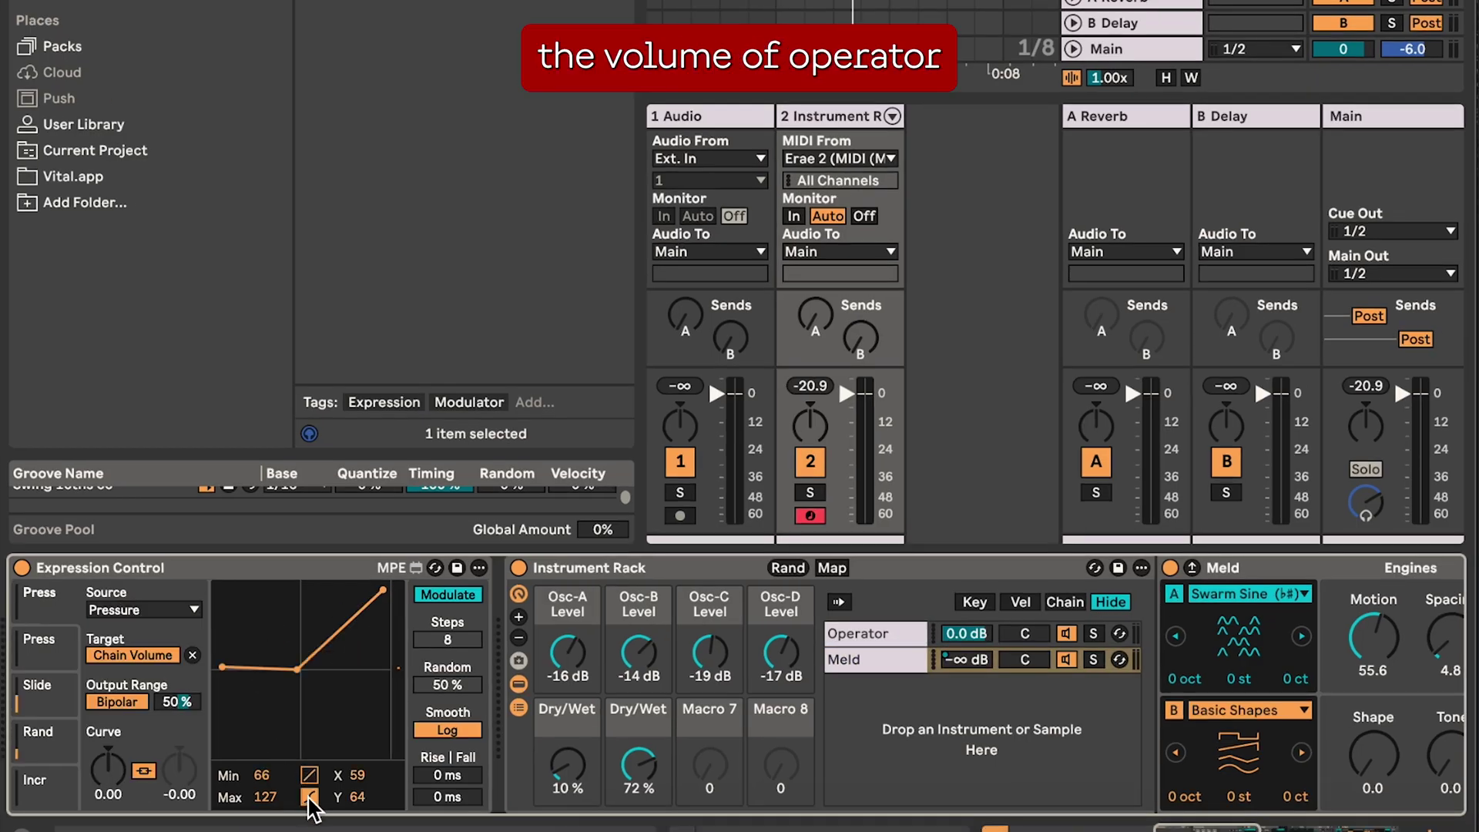
{"action": "left_click_drag", "start_coordinate": [301, 678], "coordinate": [308, 682]}
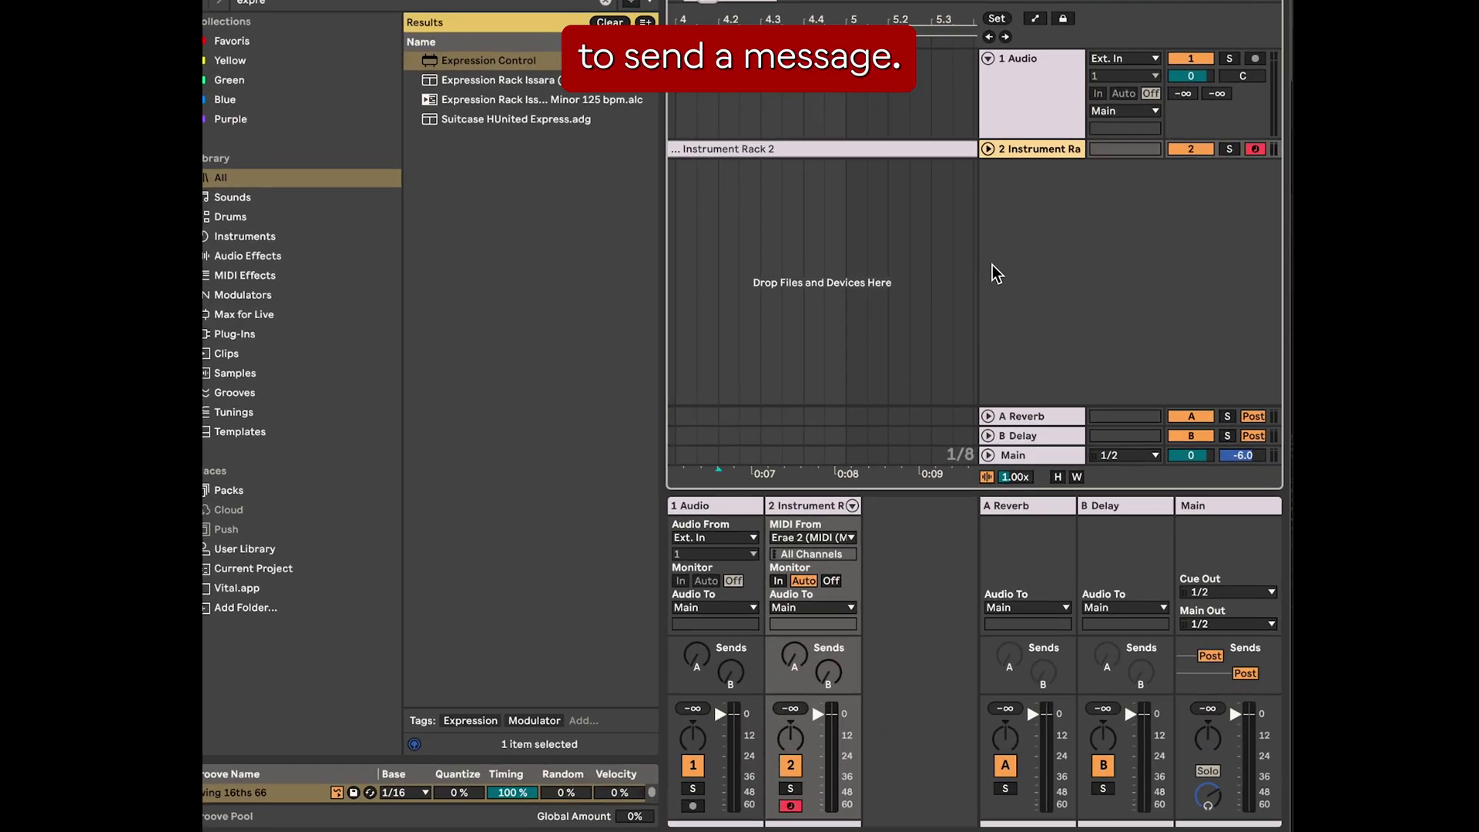
Step: Insert MIDI track 3 routed to Erae 2 Output and create an empty clip on it
{"action": "right_click", "coordinate": [1131, 216]}
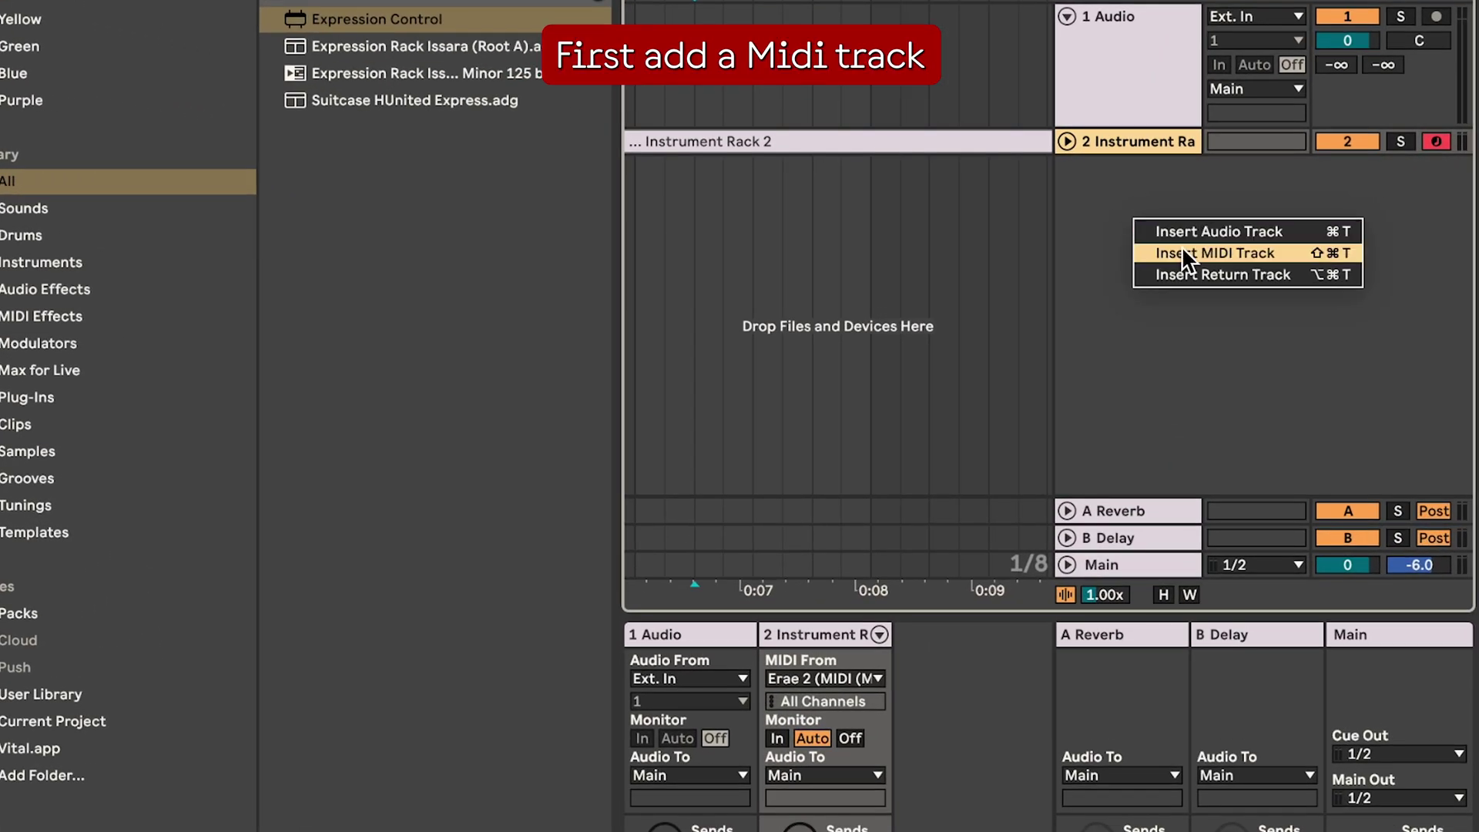
{"action": "left_click", "coordinate": [1182, 252]}
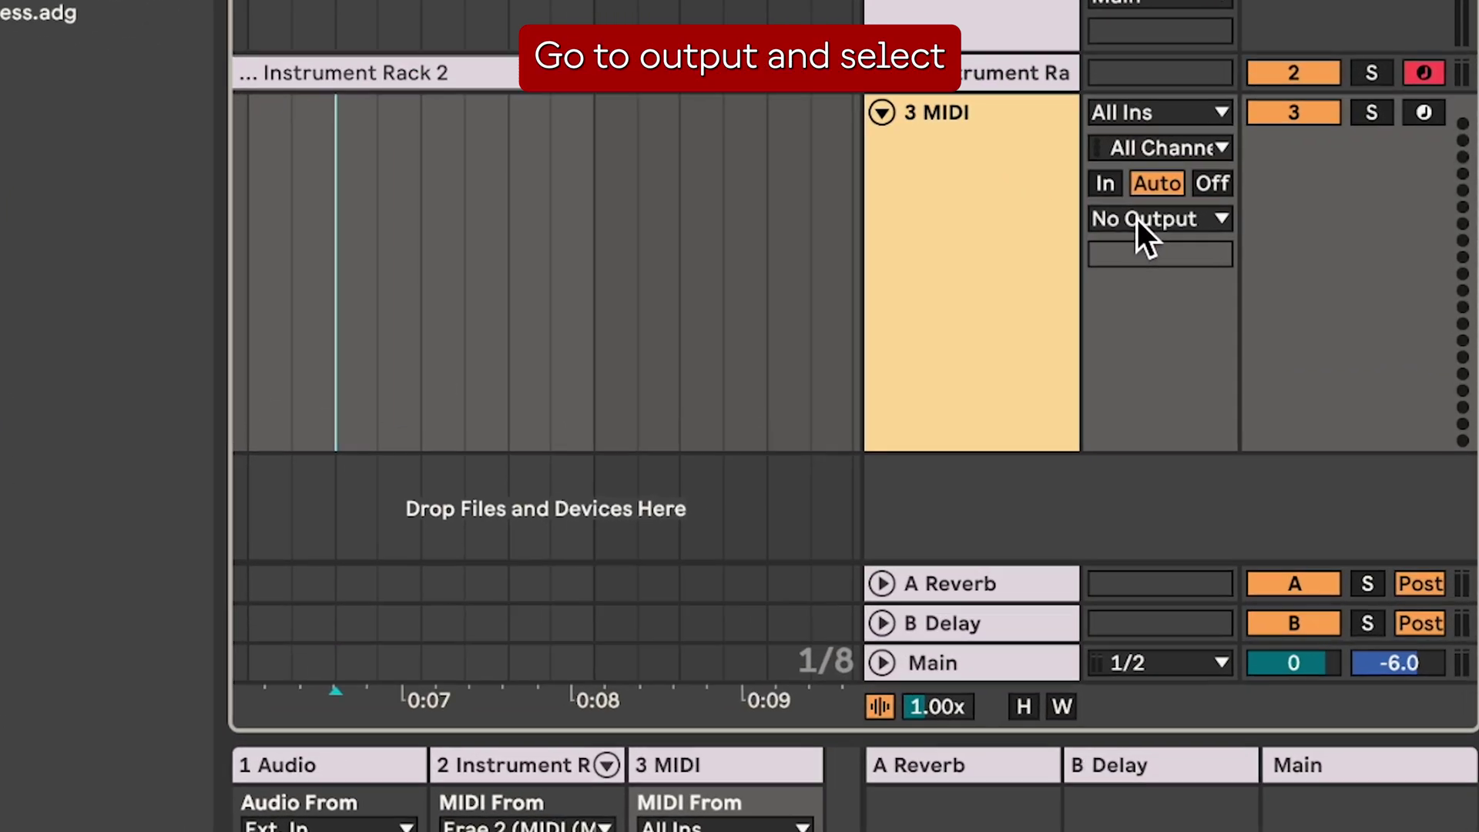
{"action": "left_click", "coordinate": [1242, 241]}
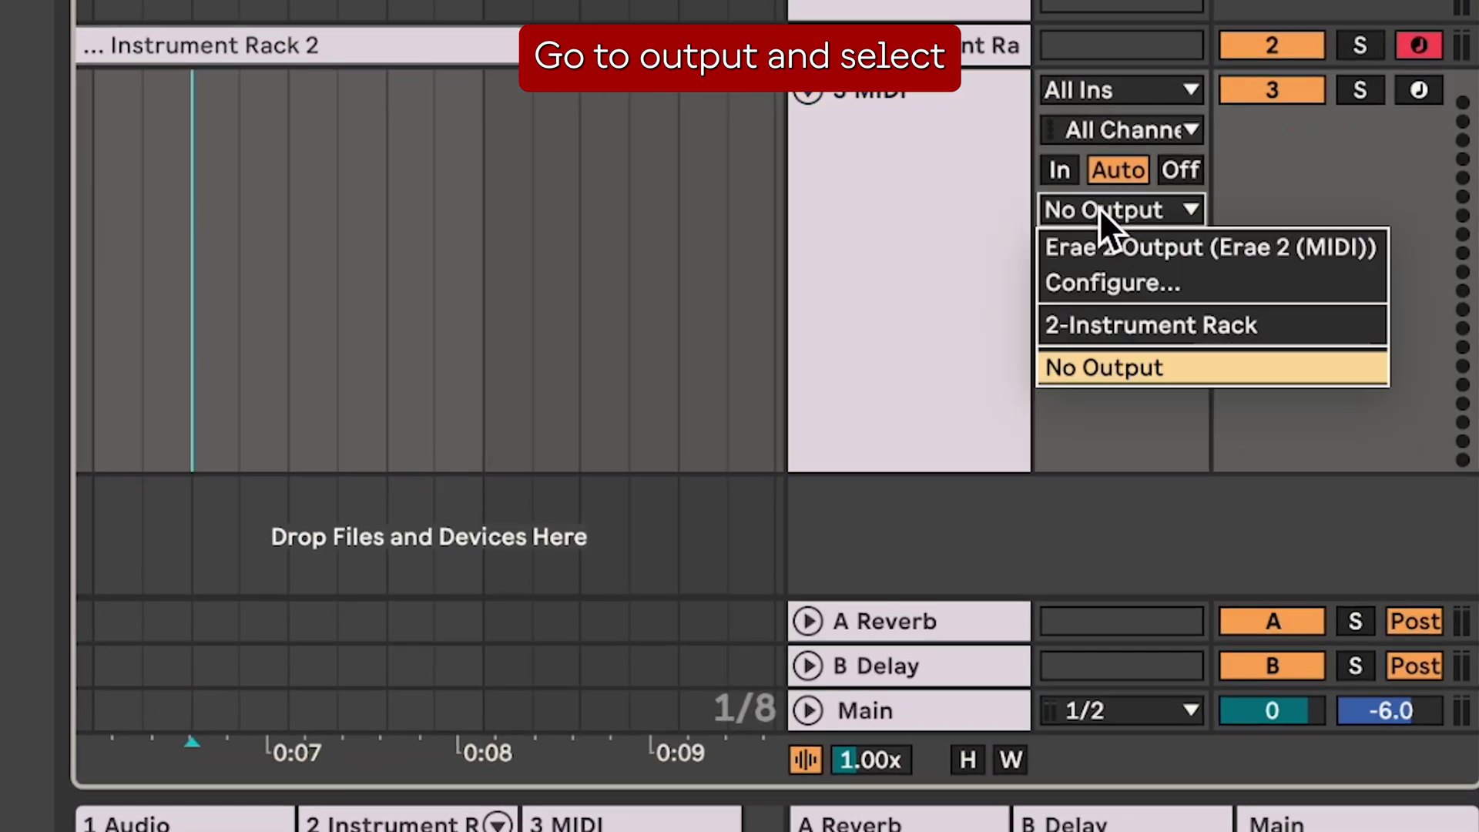
{"action": "left_click", "coordinate": [1185, 237]}
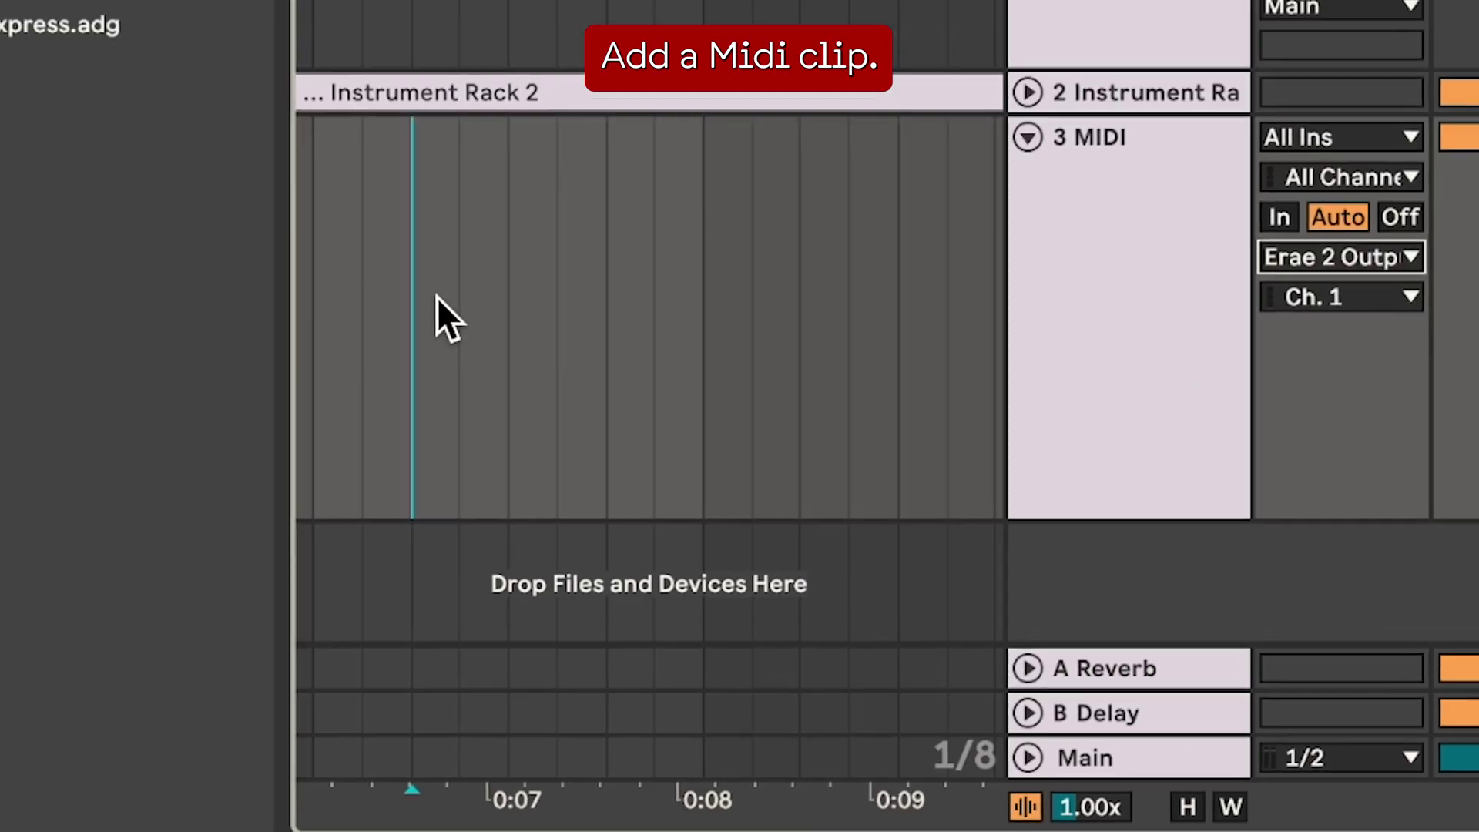
{"action": "double_click", "coordinate": [214, 250]}
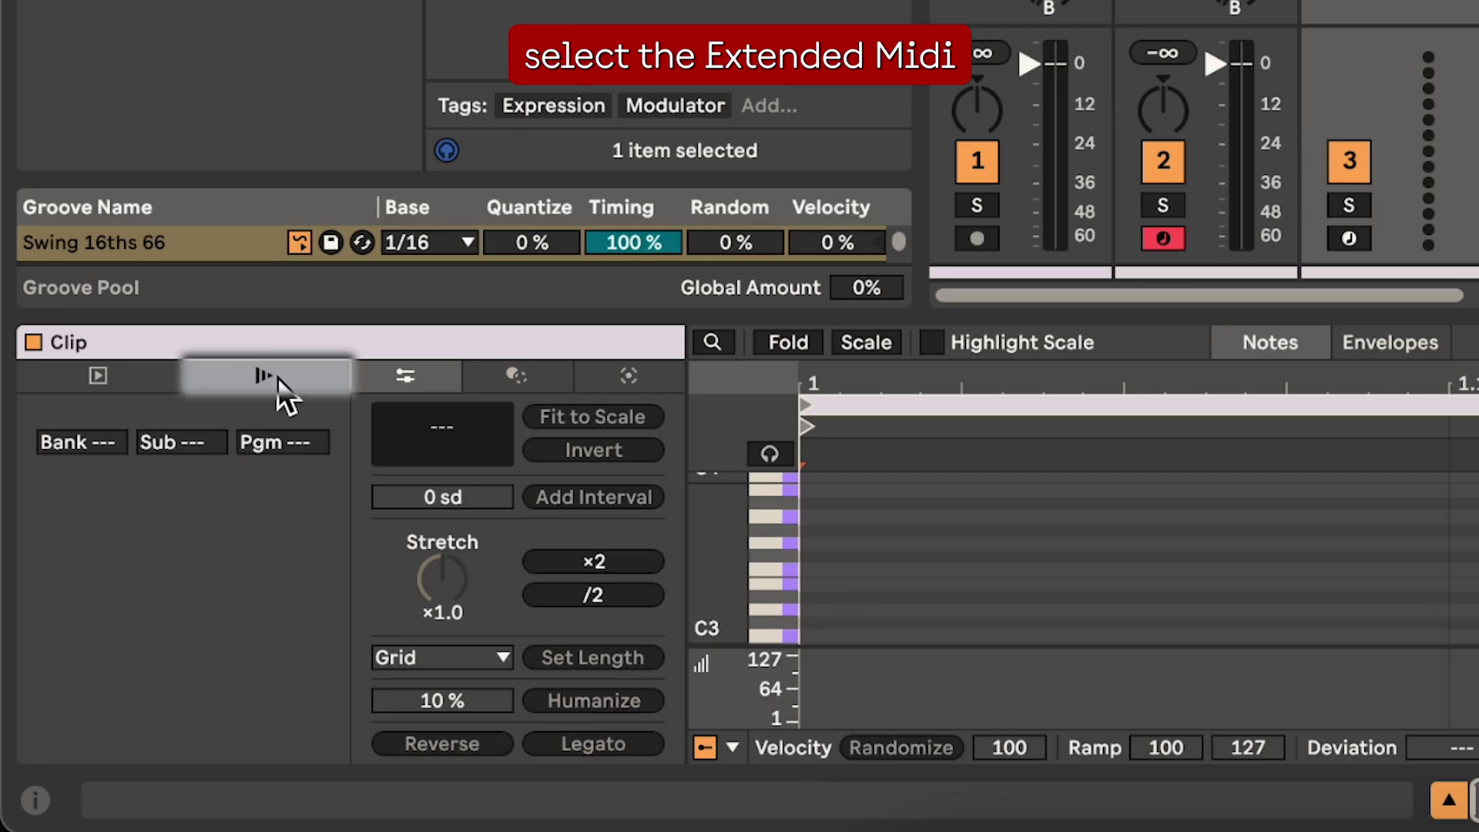
Step: Set the clip's Bank/Program values to Bank 128, Sub 2, Program 2
{"action": "left_click", "coordinate": [109, 391]}
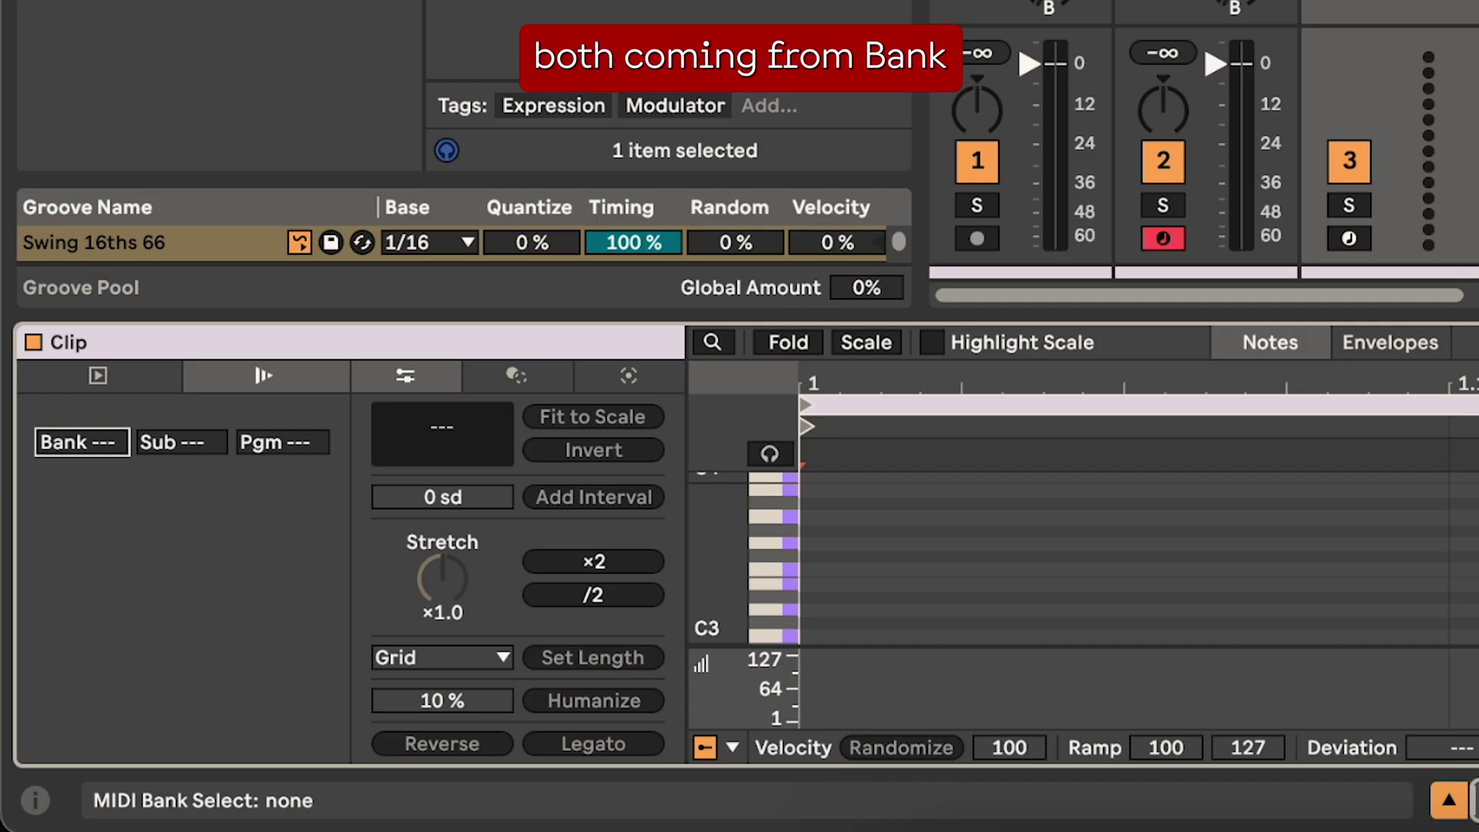
{"action": "type", "text": "12"}
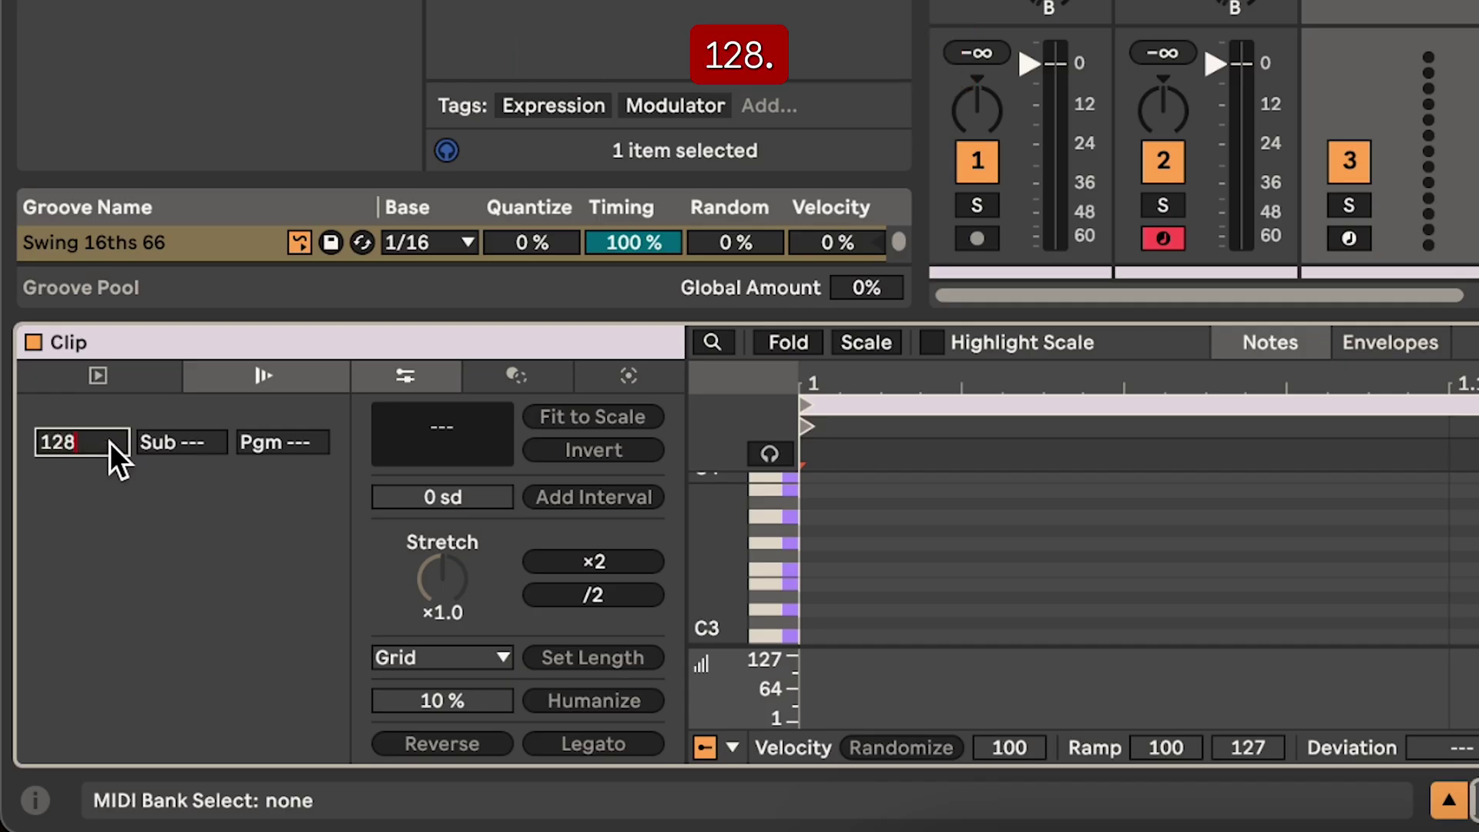
{"action": "type", "text": "8"}
{"action": "key", "text": "Return"}
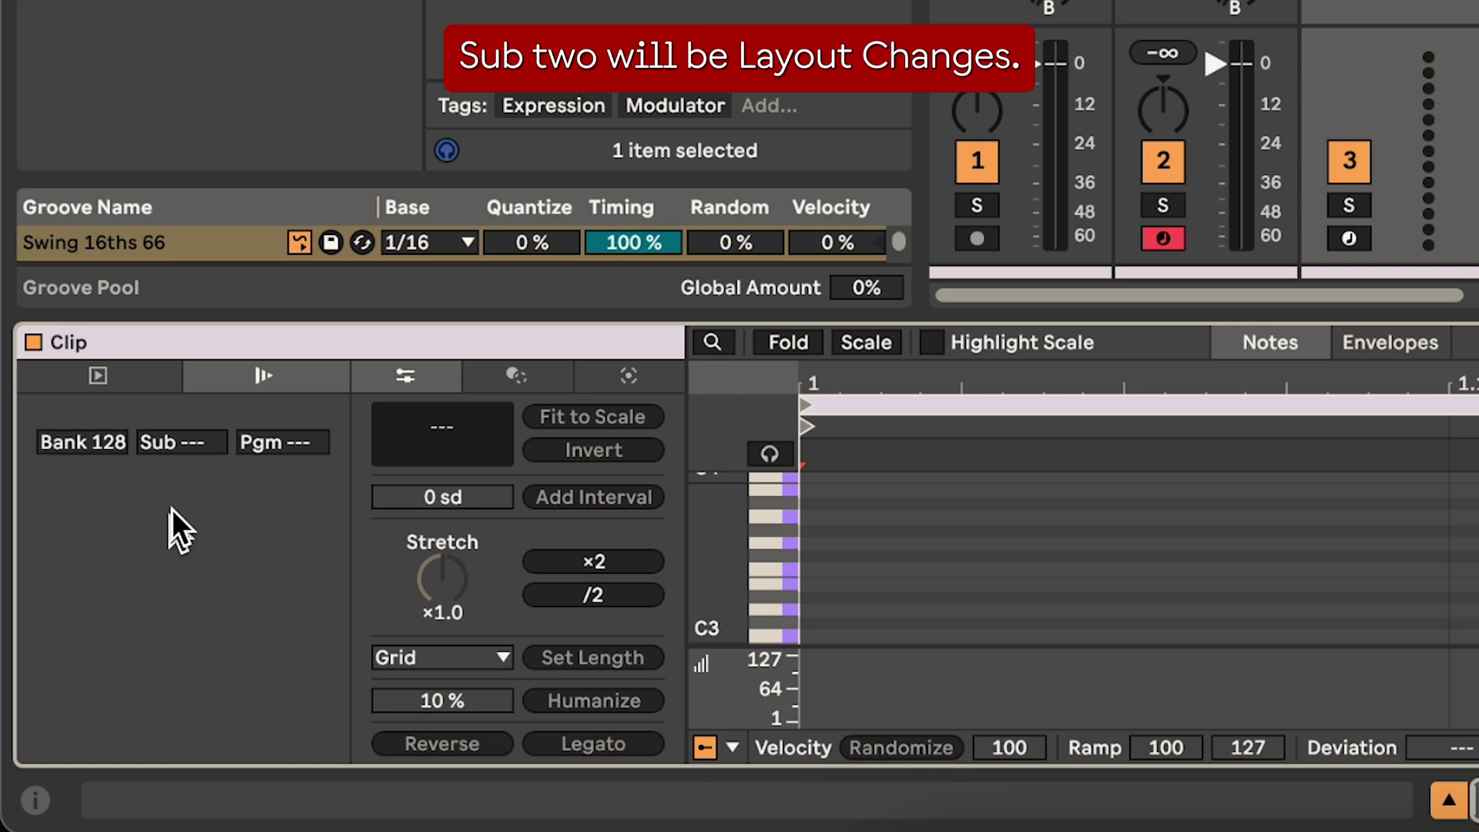
{"action": "left_click", "coordinate": [191, 442]}
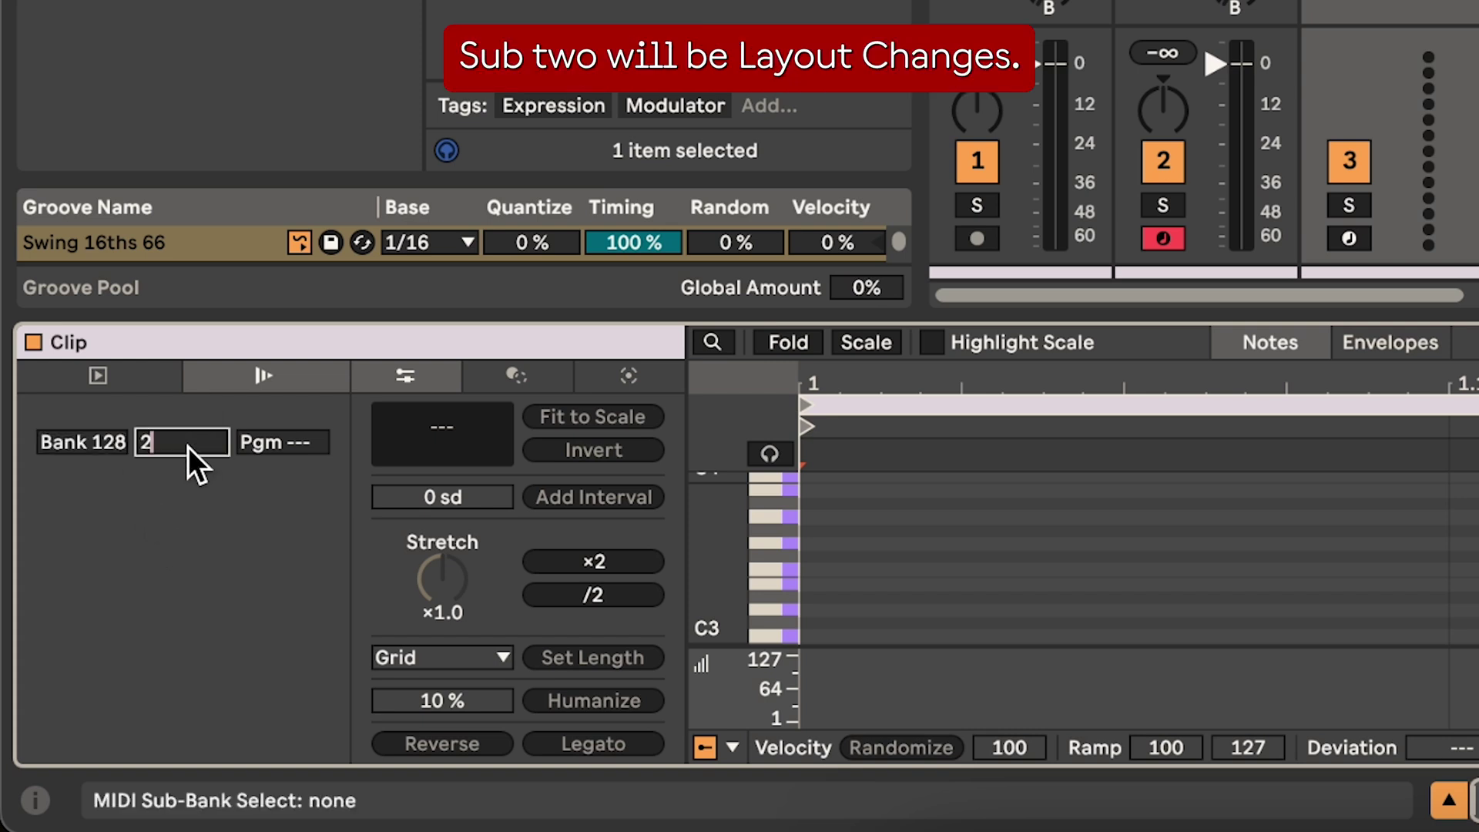
{"action": "type", "text": "2"}
{"action": "key", "text": "Return"}
{"action": "left_click", "coordinate": [254, 445]}
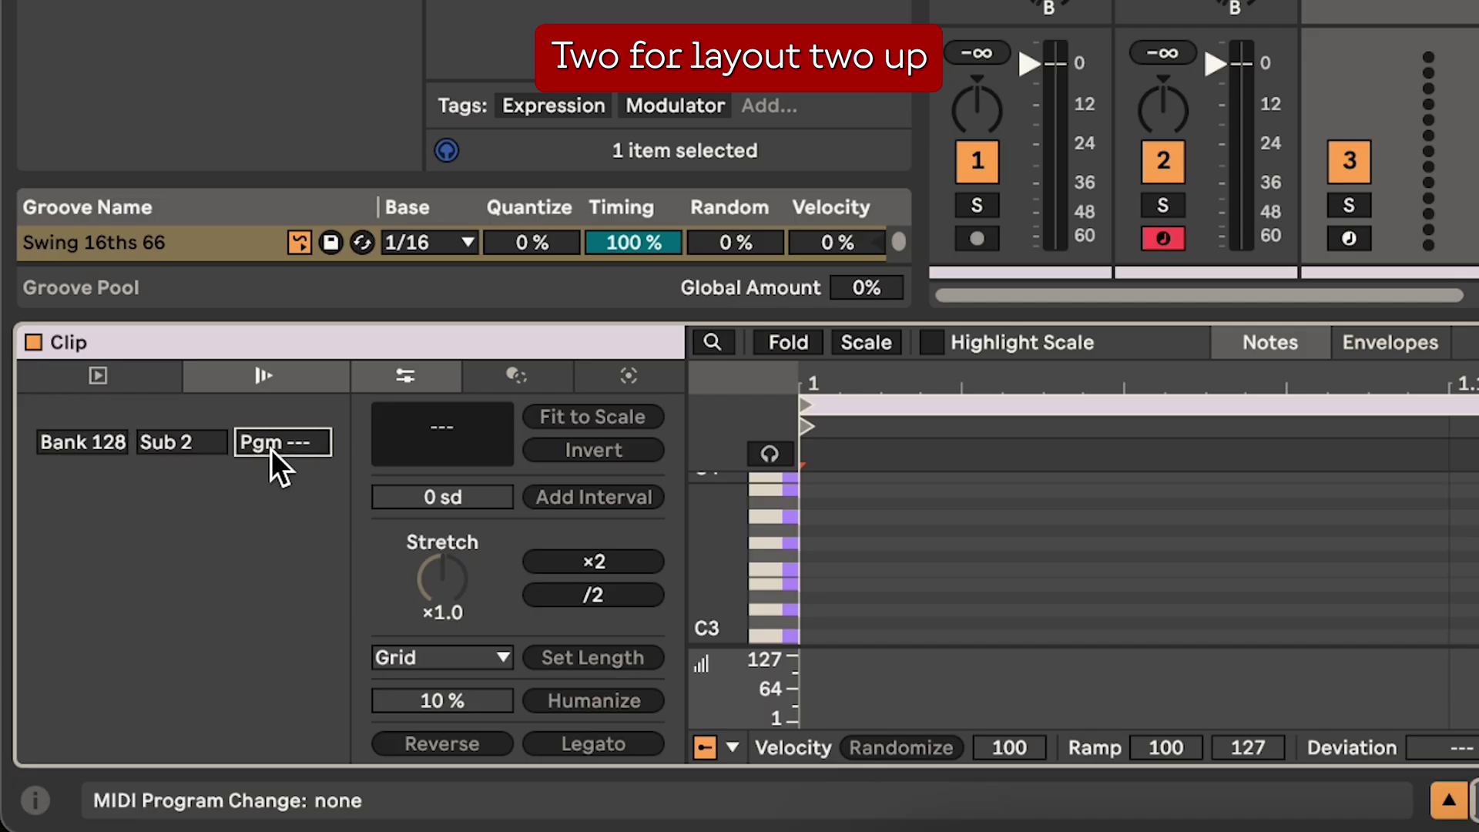
{"action": "key", "text": "Return"}
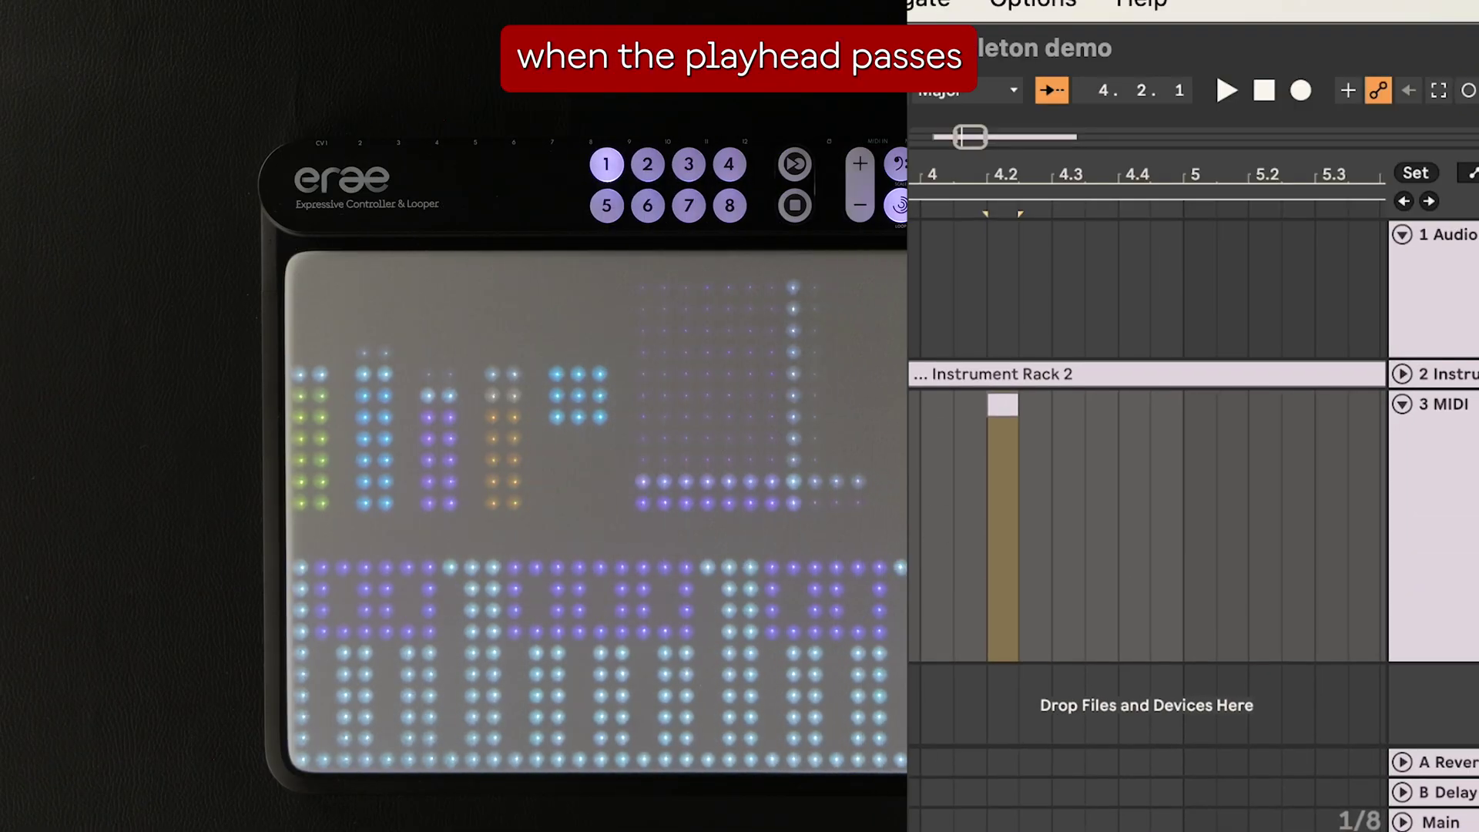
Step: Play from the MIDI track past the clip so the Erae switches layout, then stop
{"action": "left_click", "coordinate": [945, 514]}
{"action": "key", "text": "space"}
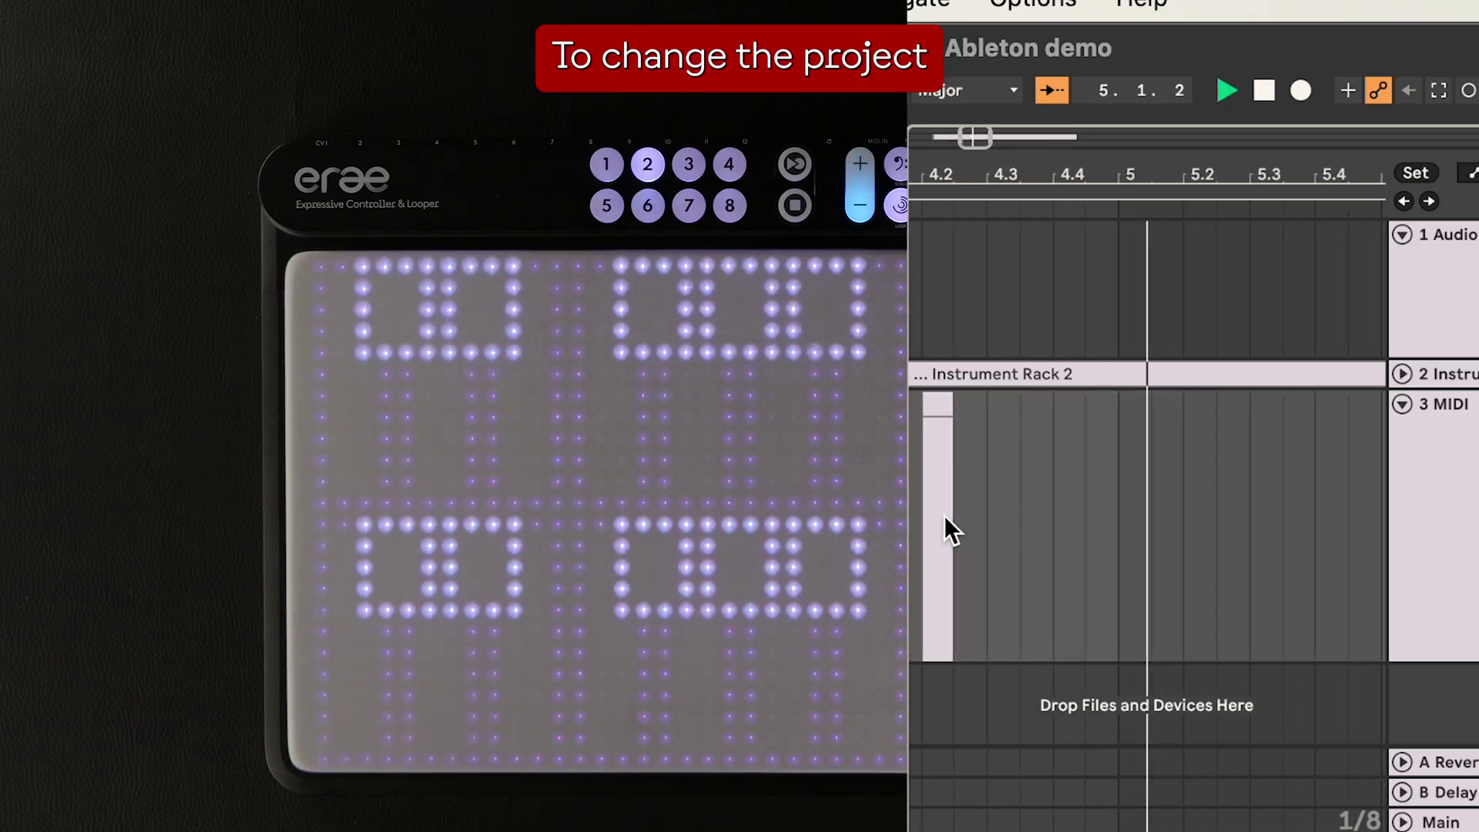
{"action": "key", "text": "space"}
Step: Set the next clip's Bank to 128 and Sub to 3
{"action": "left_click", "coordinate": [1088, 537]}
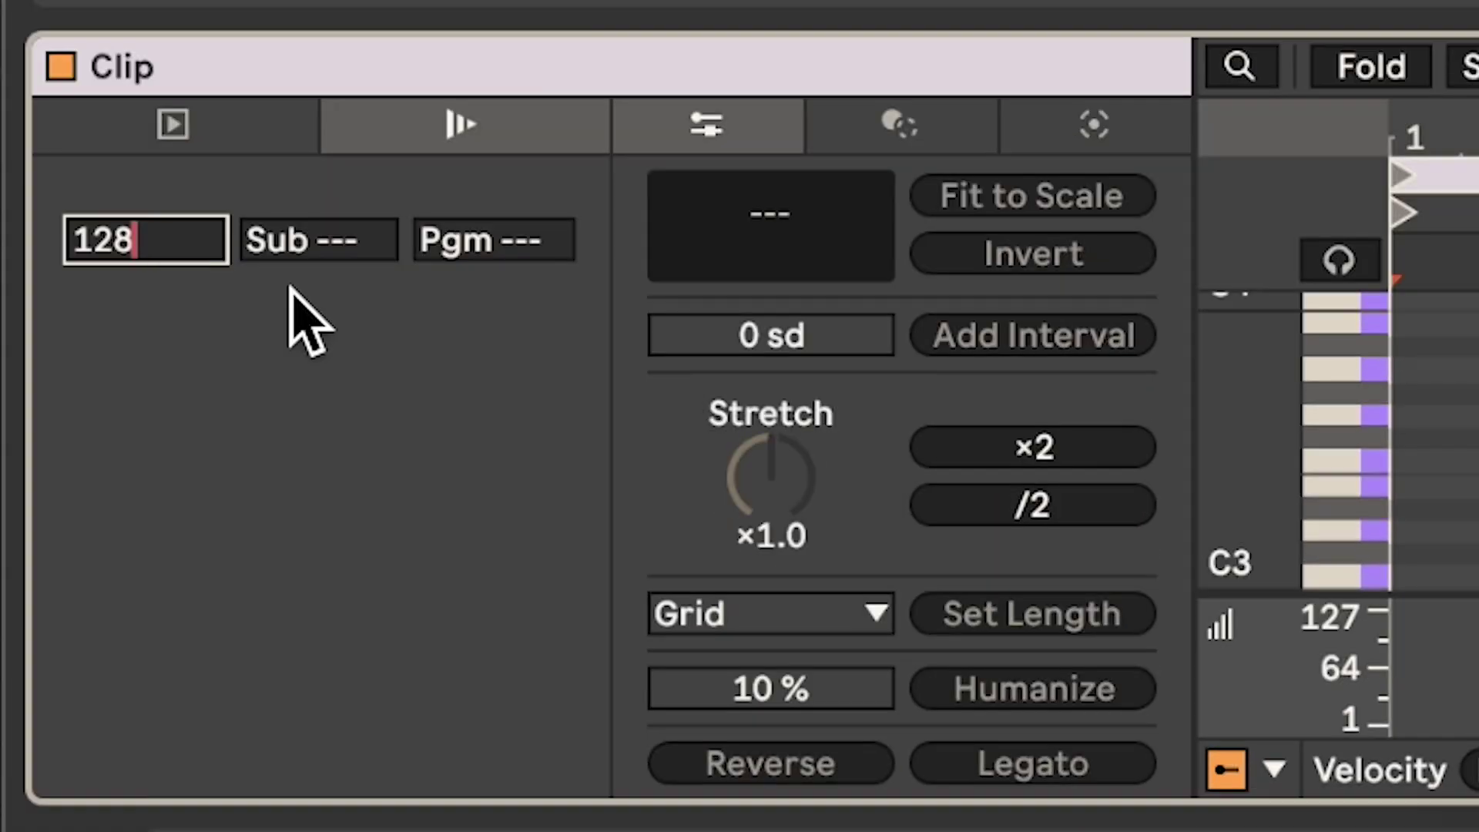
{"action": "key", "text": "Return"}
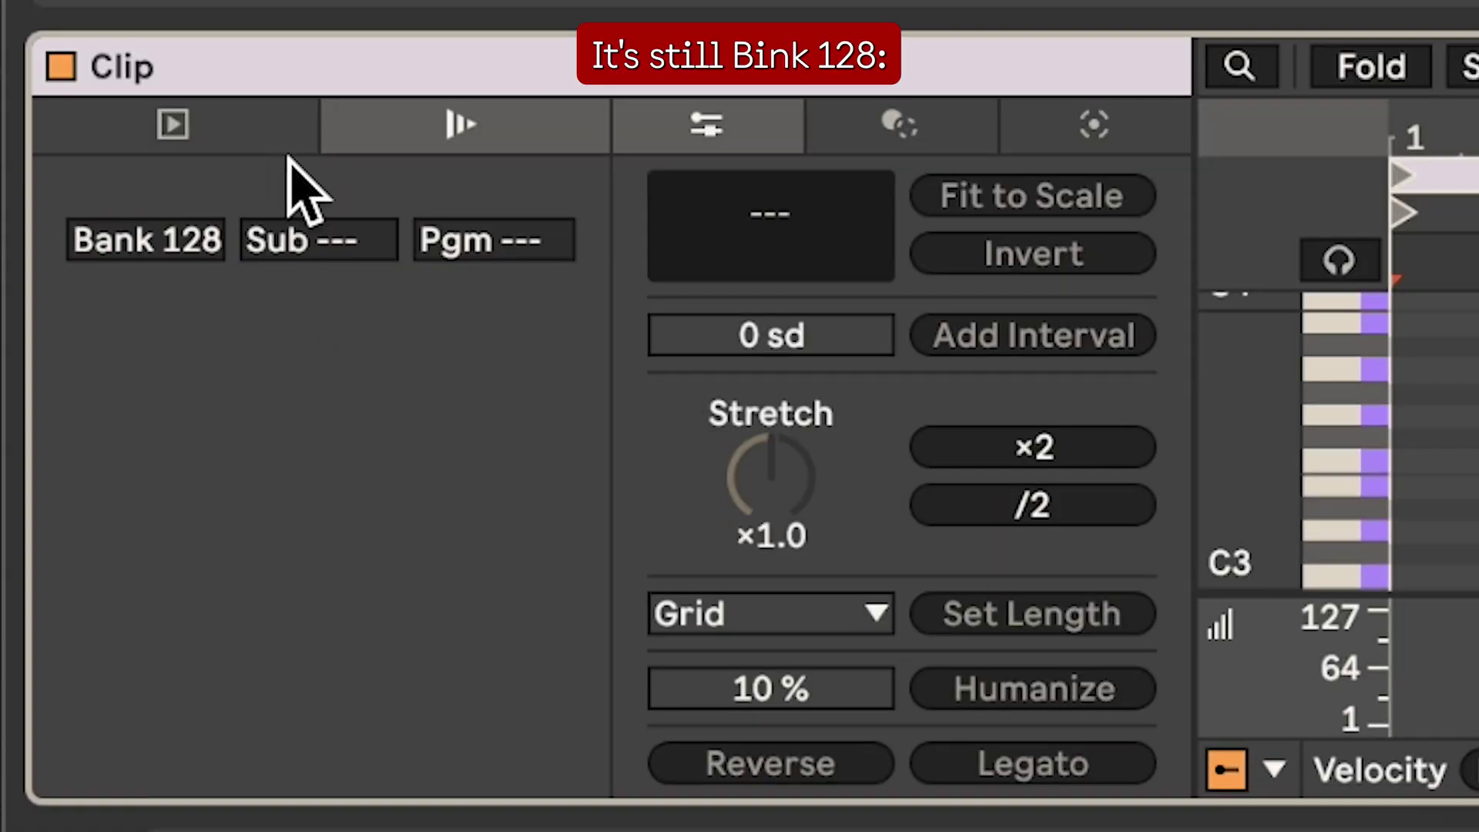
{"action": "left_click", "coordinate": [331, 245]}
{"action": "type", "text": "3"}
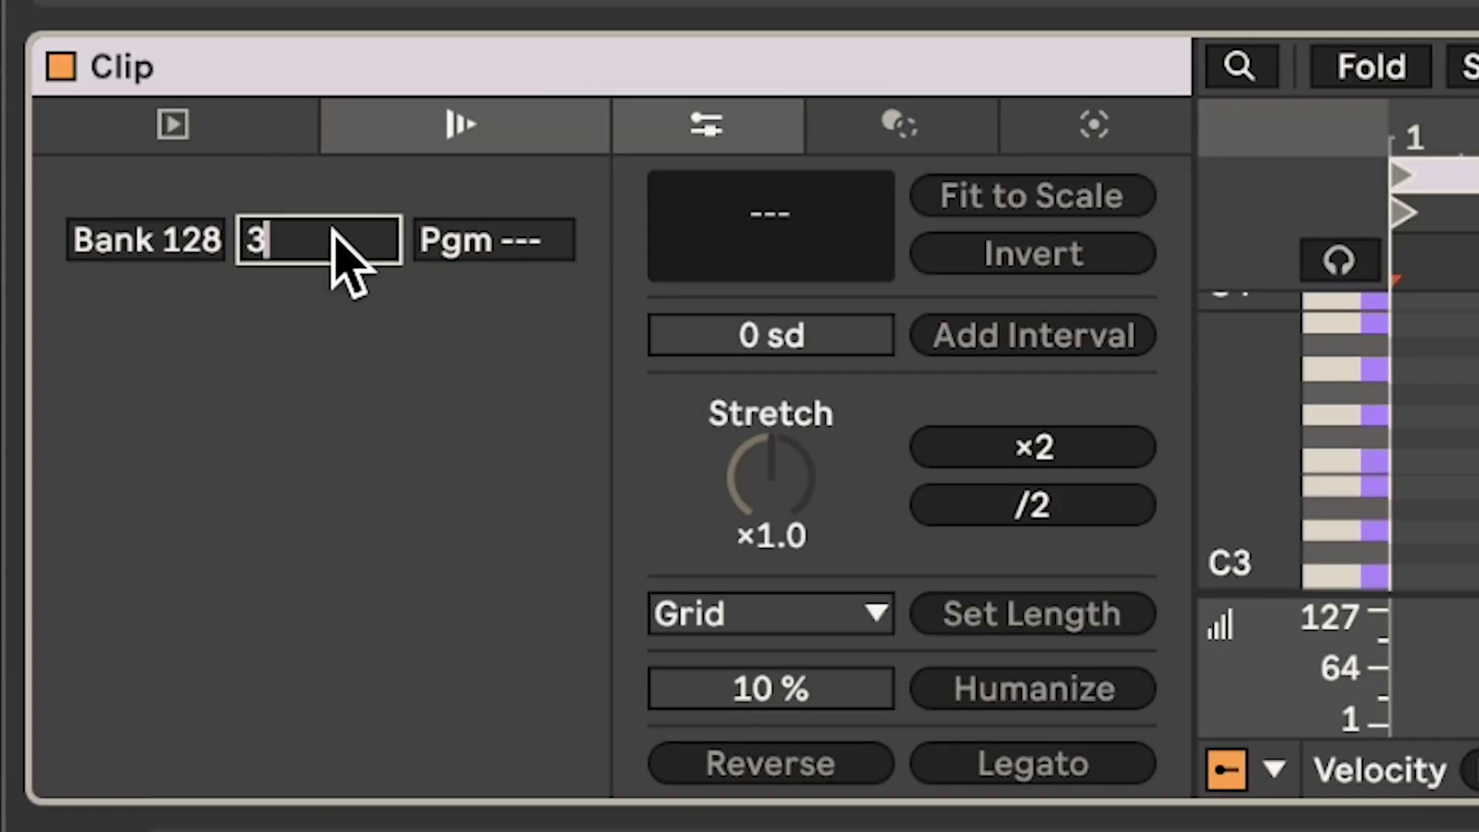
{"action": "key", "text": "Return"}
{"action": "left_click", "coordinate": [482, 240]}
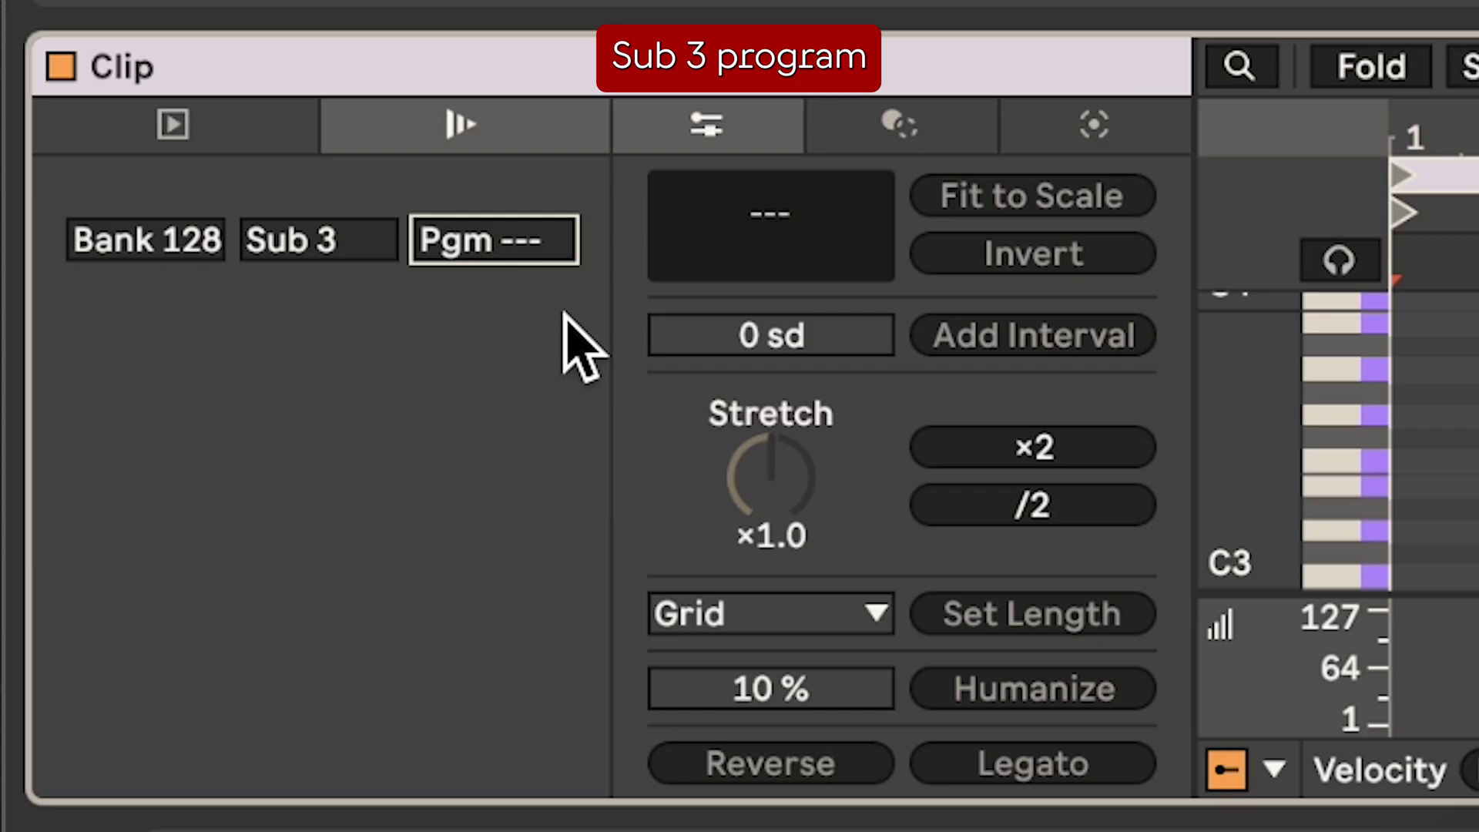